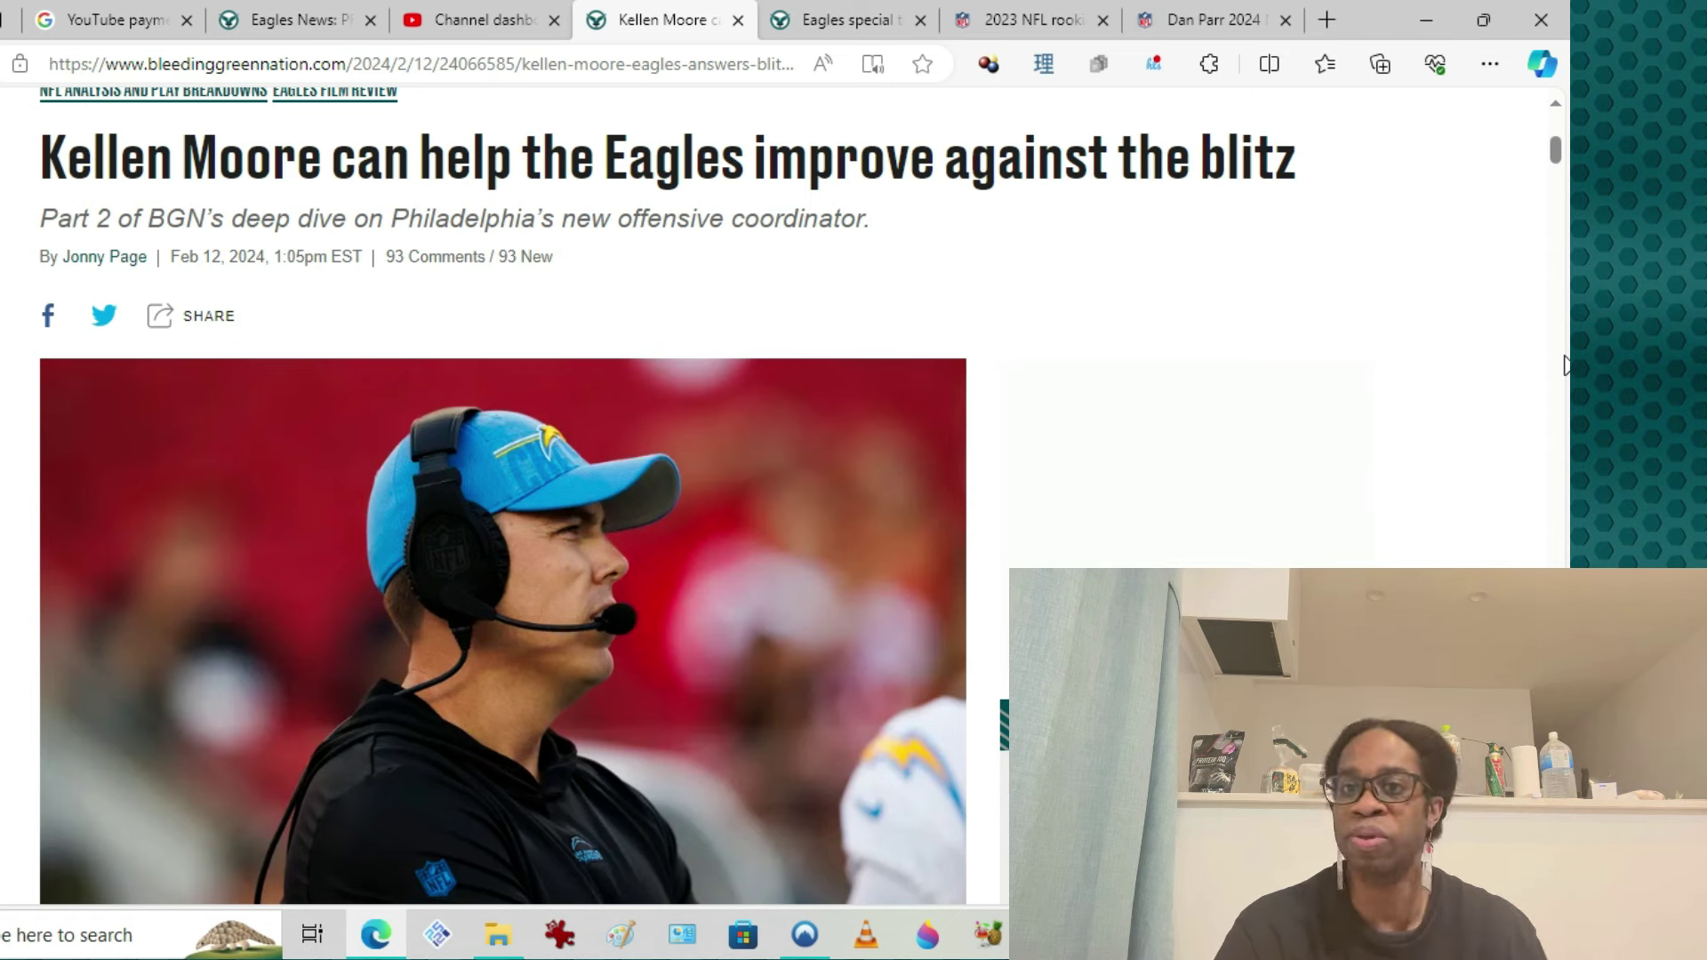
scroll(1353, 281, "down", 2)
scroll(1114, 326, "down", 2)
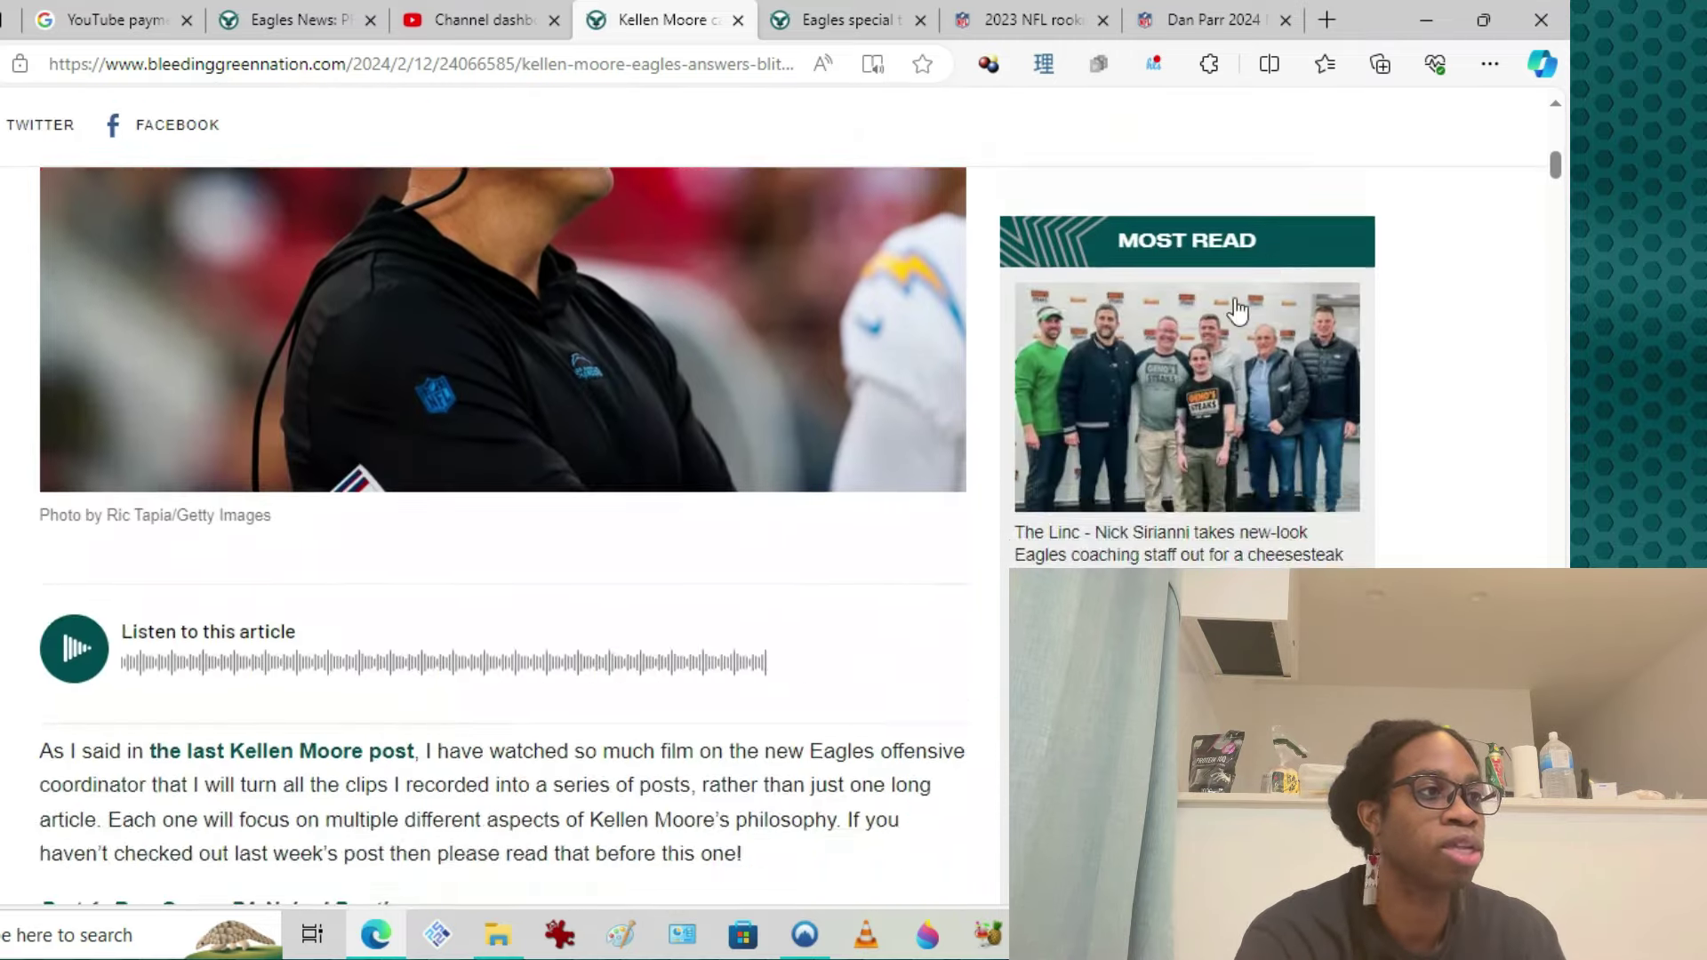
scroll(1113, 328, "down", 4)
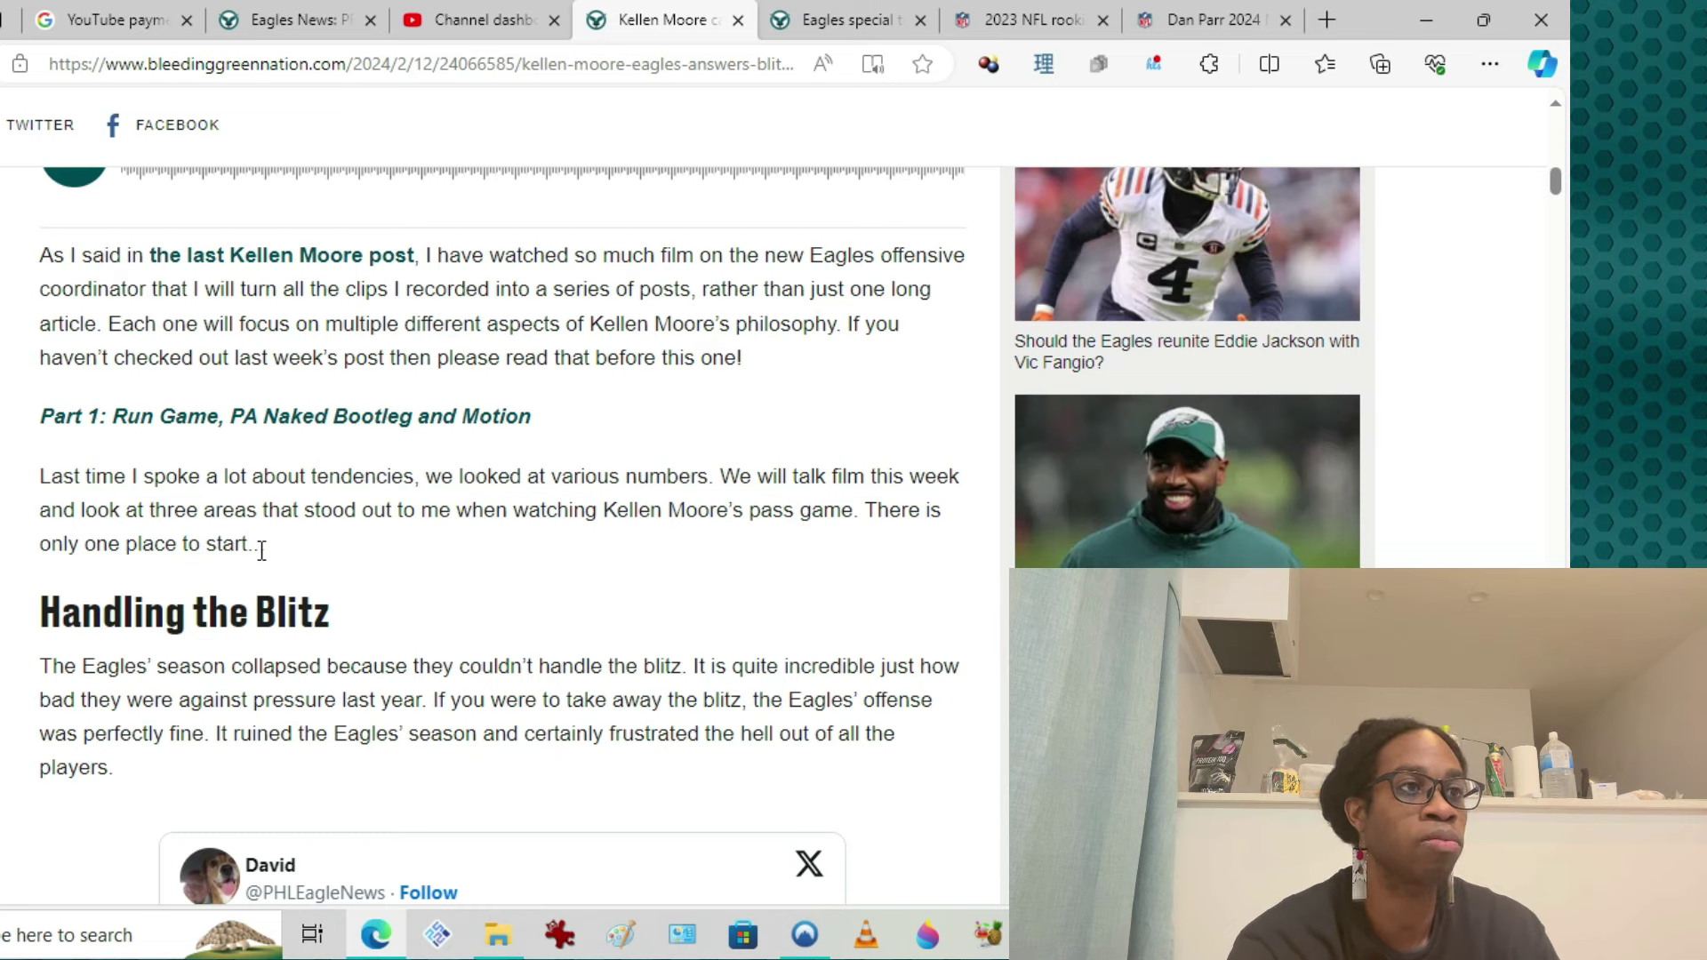
scroll(290, 533, "down", 2)
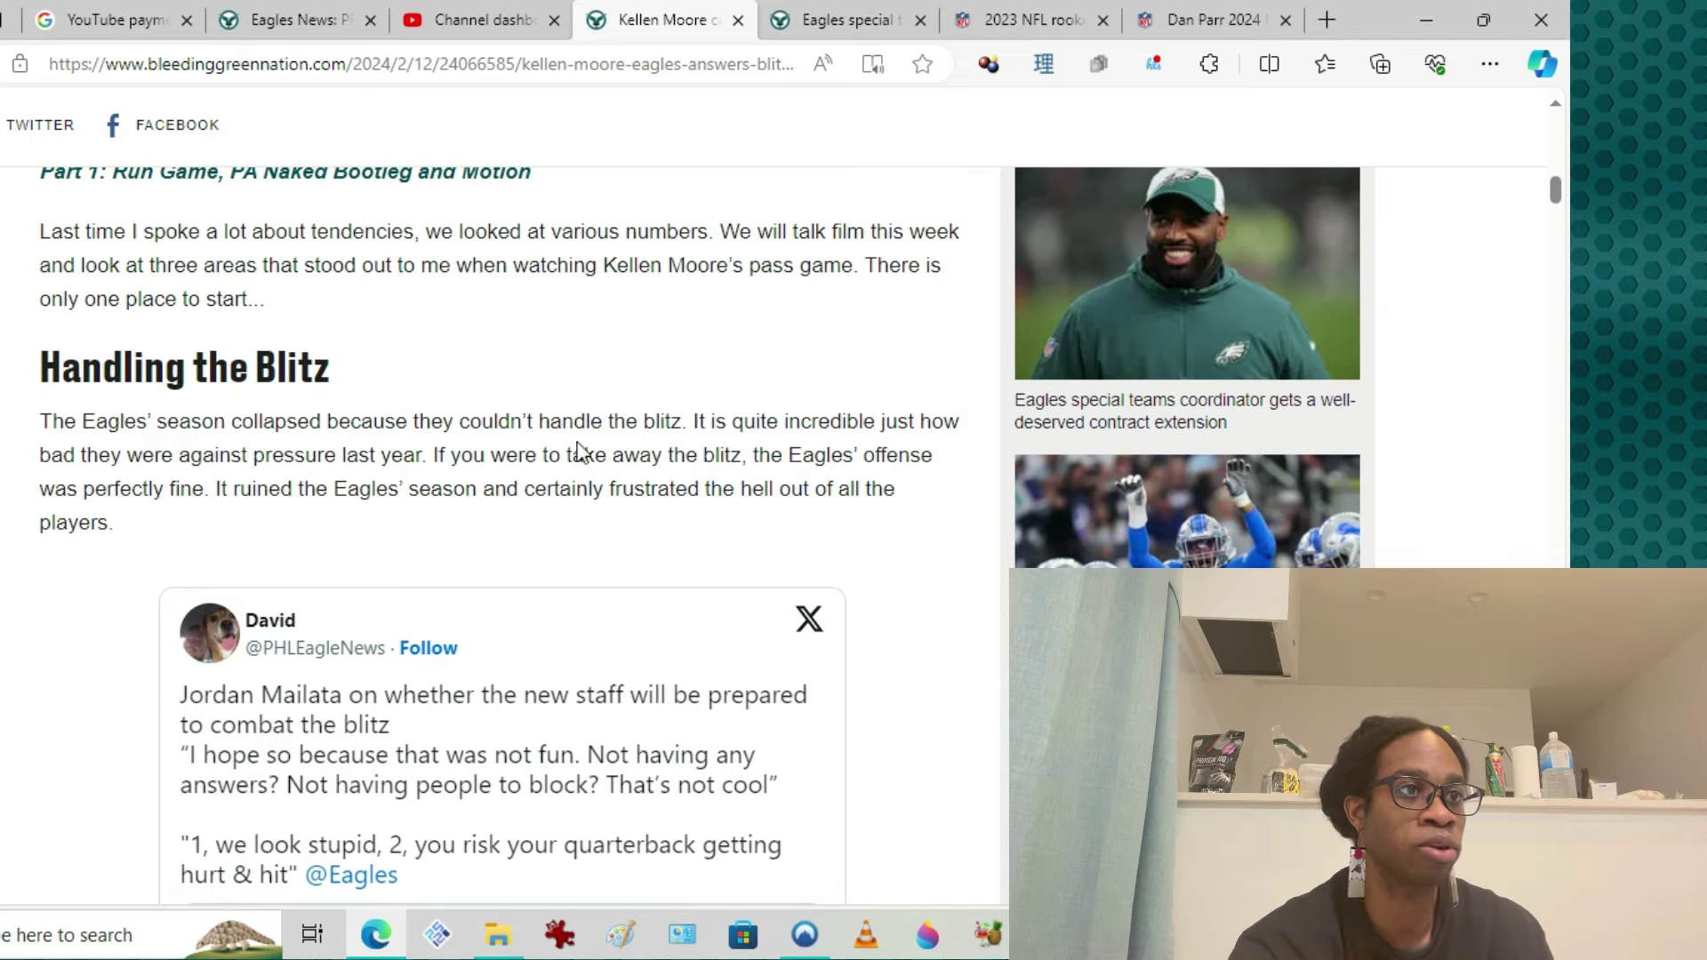
scroll(358, 475, "down", 3)
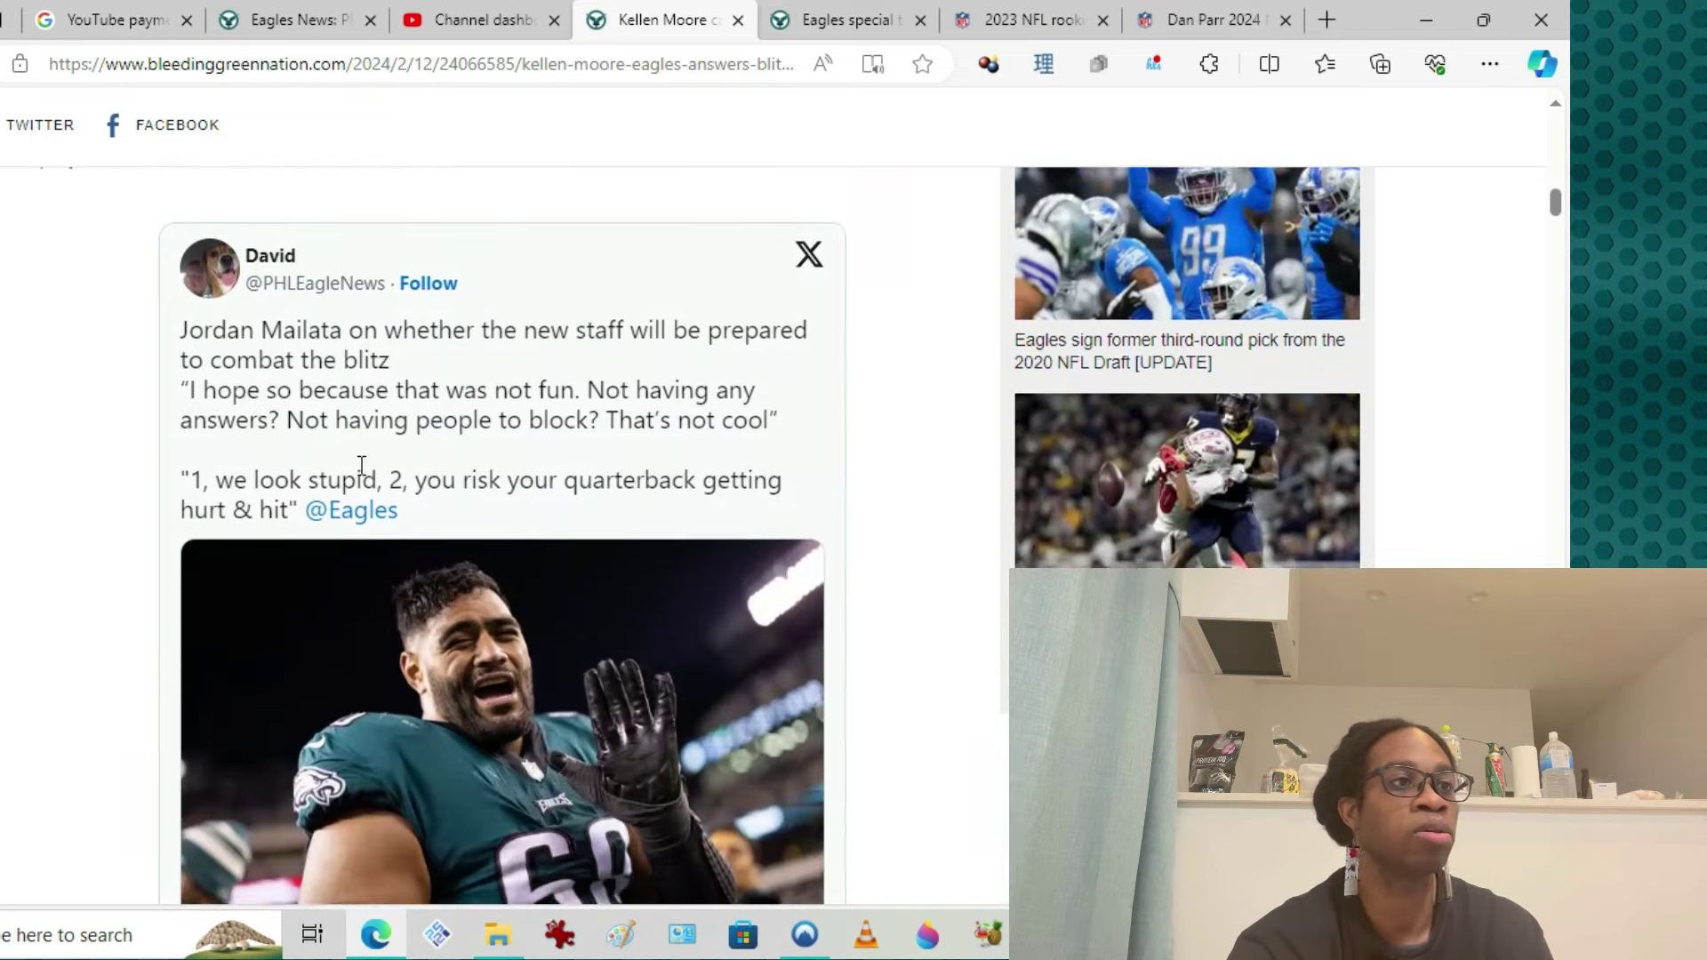
scroll(867, 407, "down", 1)
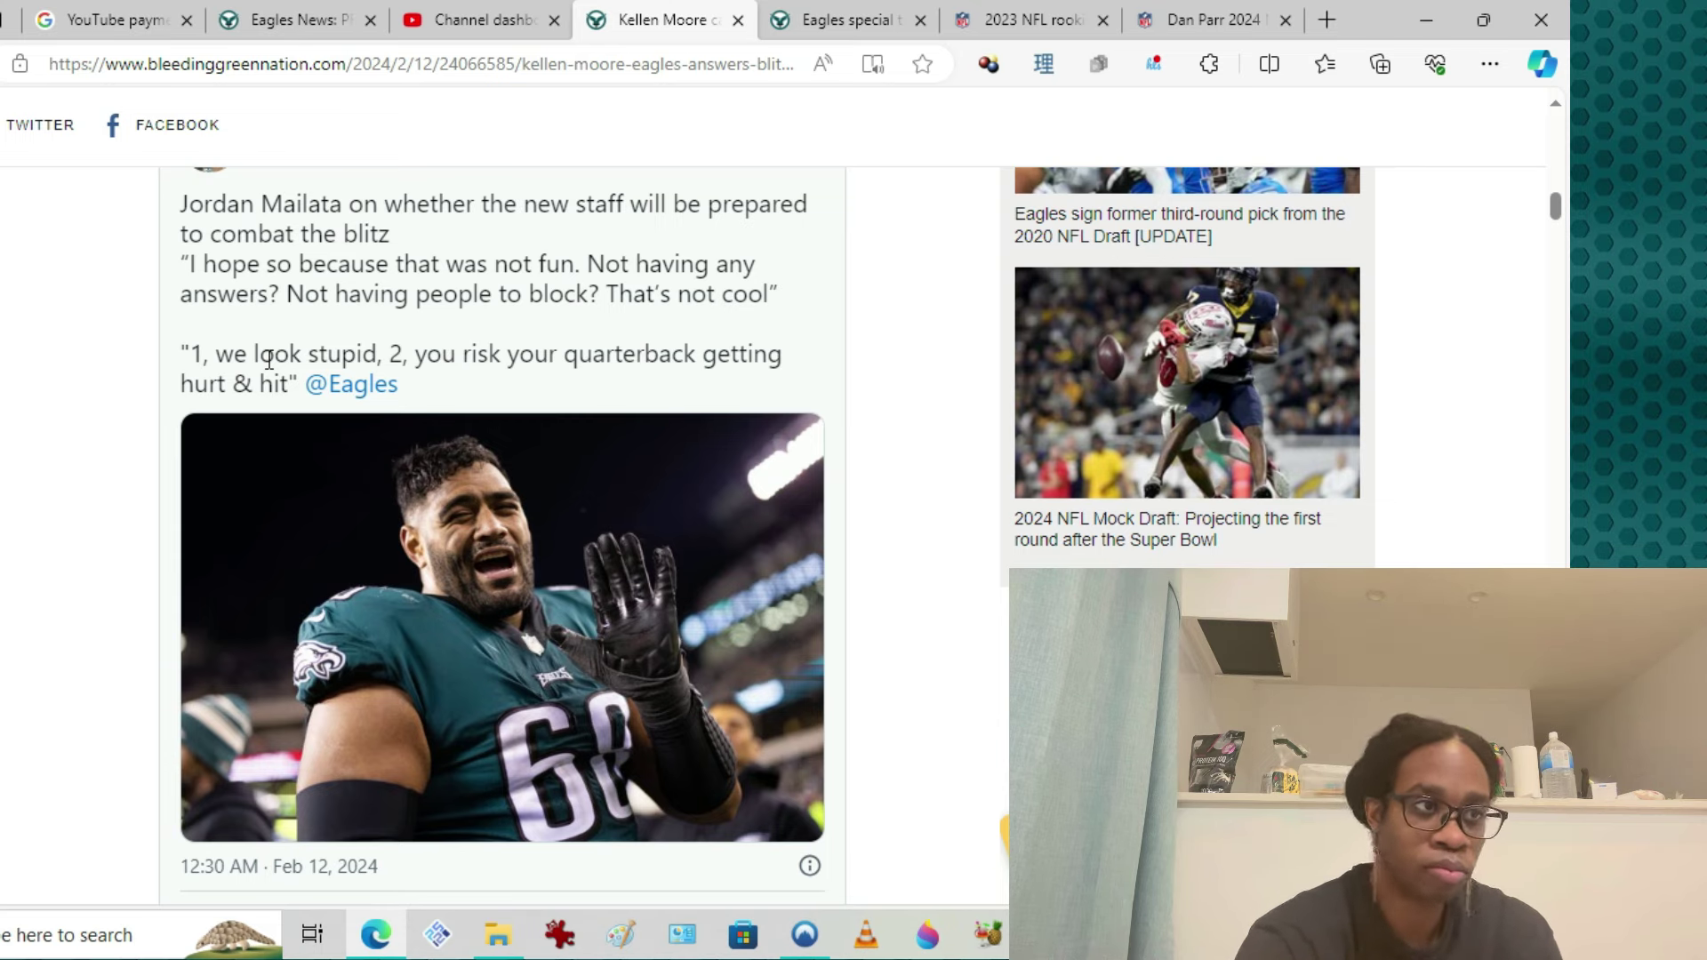
scroll(267, 356, "down", 4)
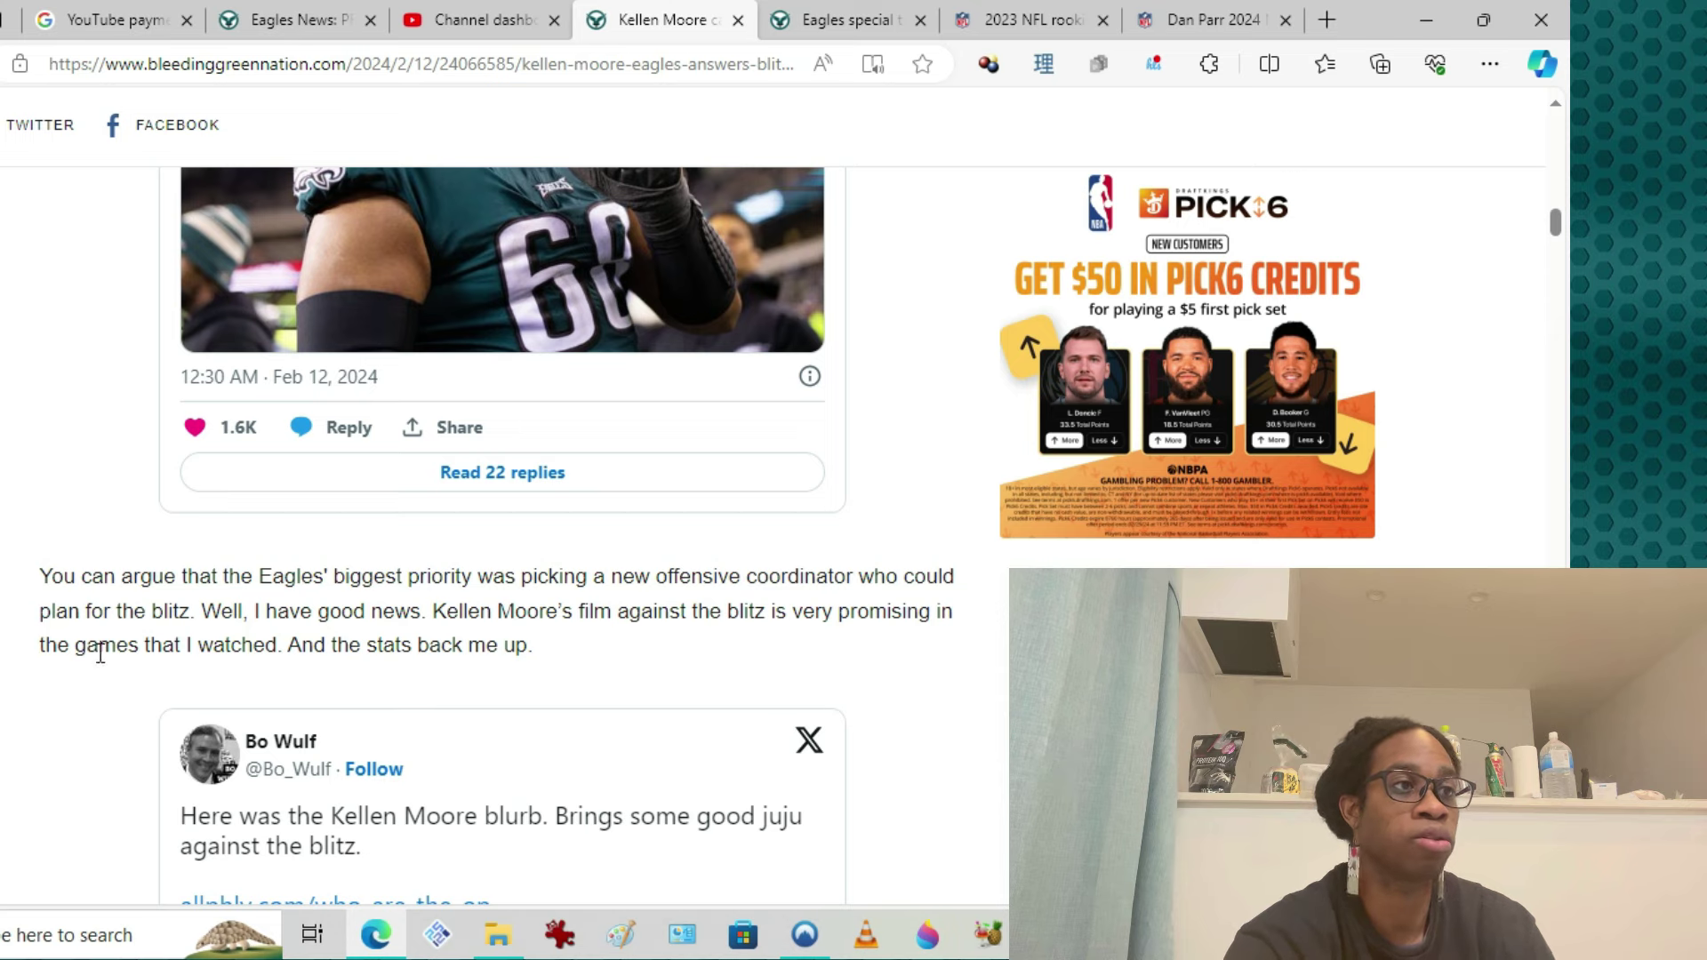
scroll(99, 655, "down", 2)
scroll(101, 647, "down", 2)
scroll(103, 641, "down", 1)
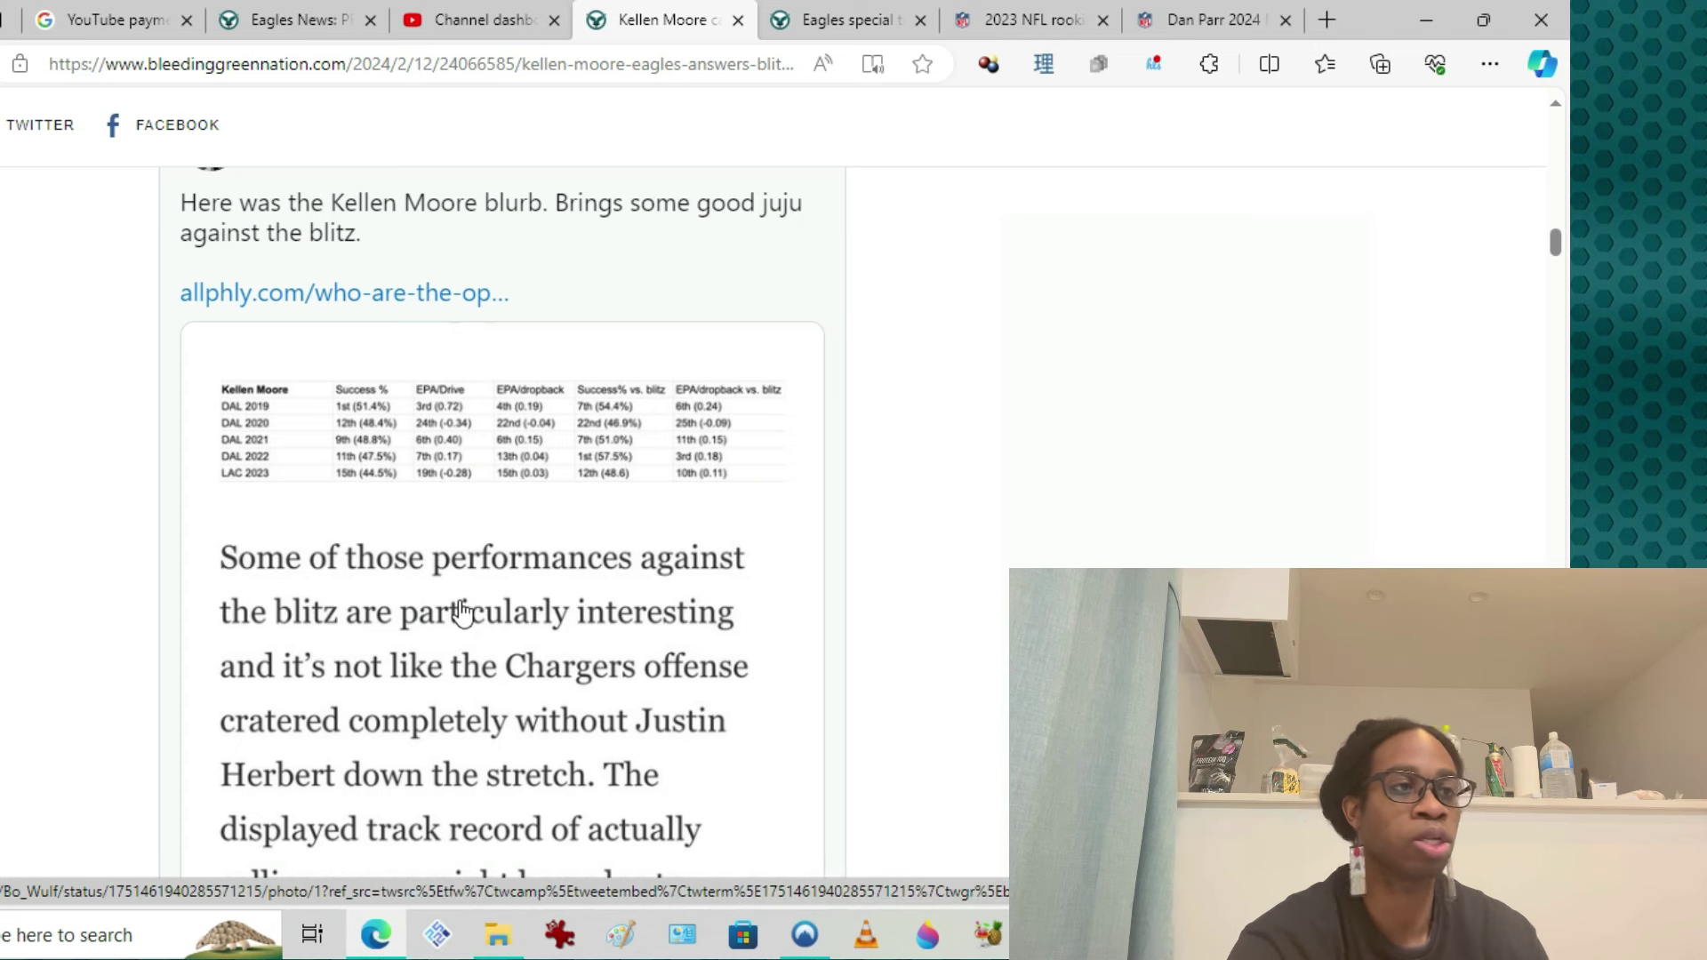
scroll(462, 608, "down", 2)
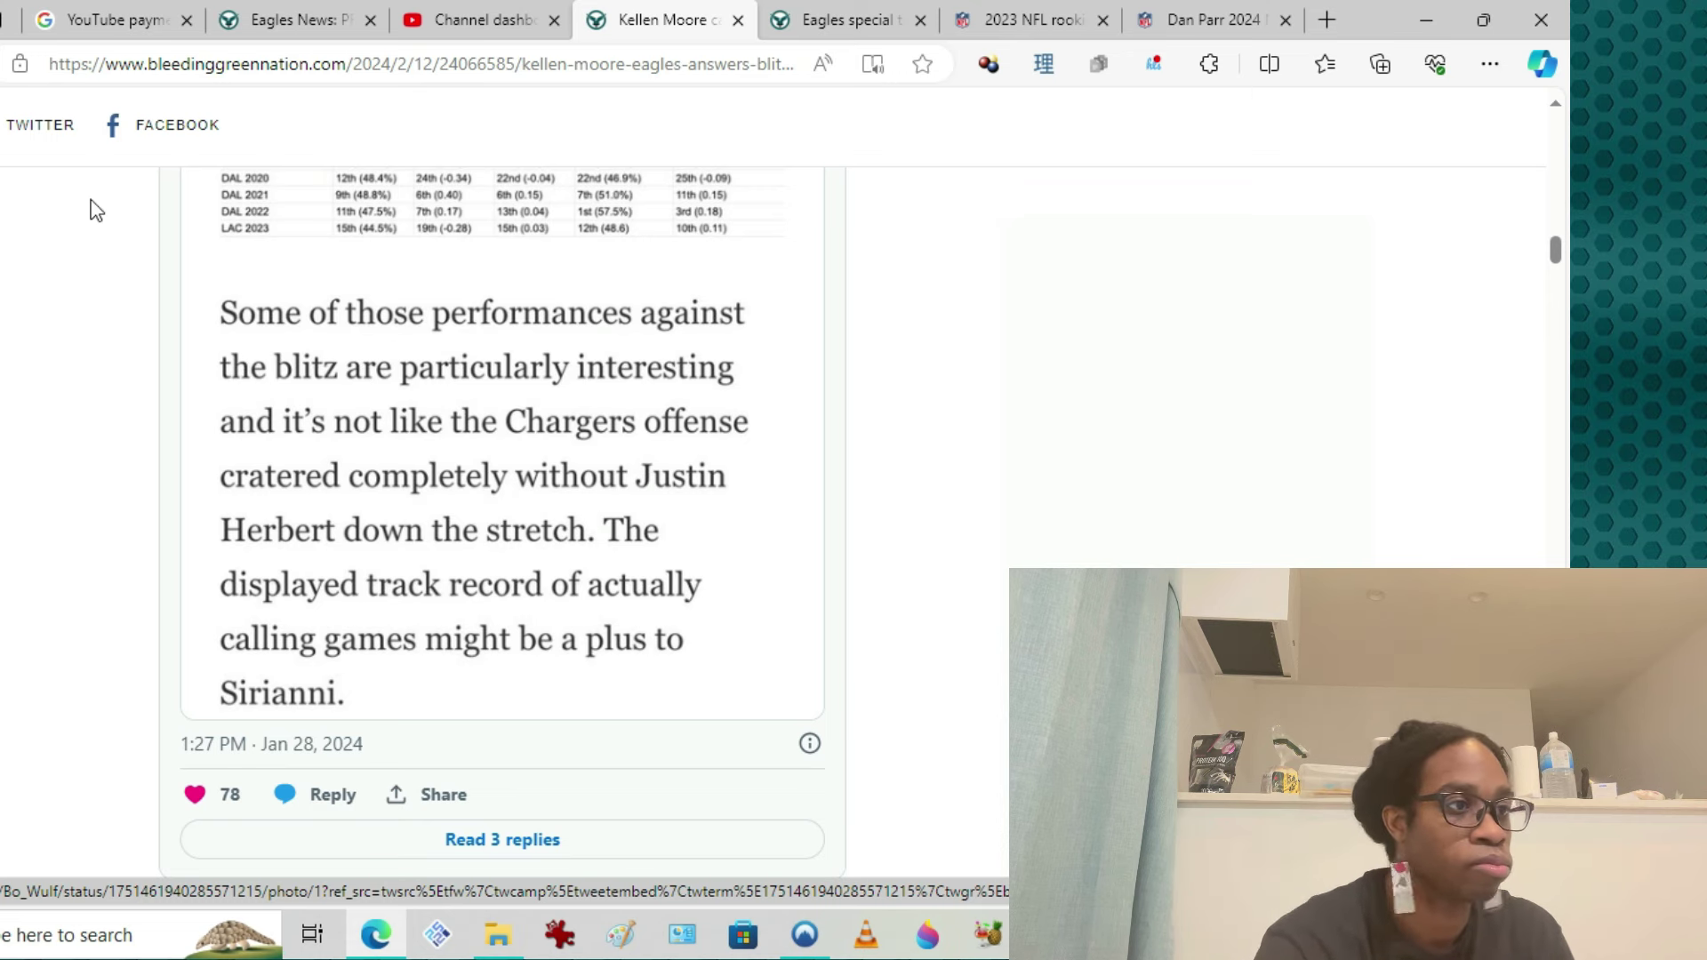
scroll(94, 214, "down", 4)
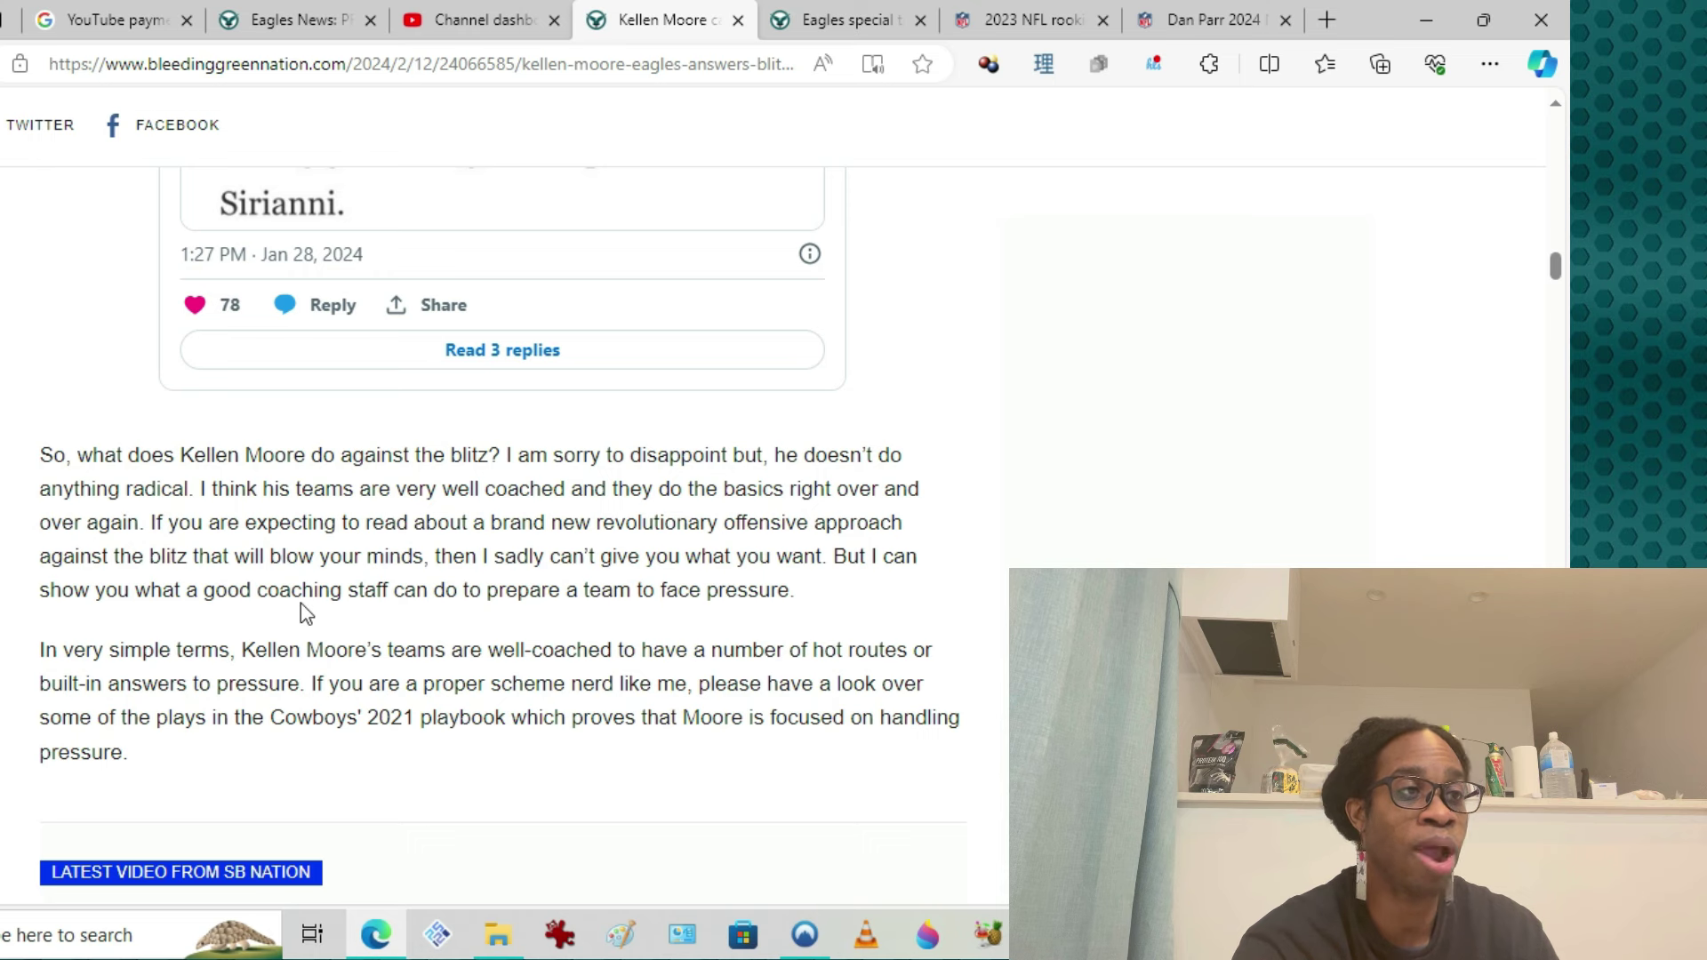
scroll(313, 608, "down", 1)
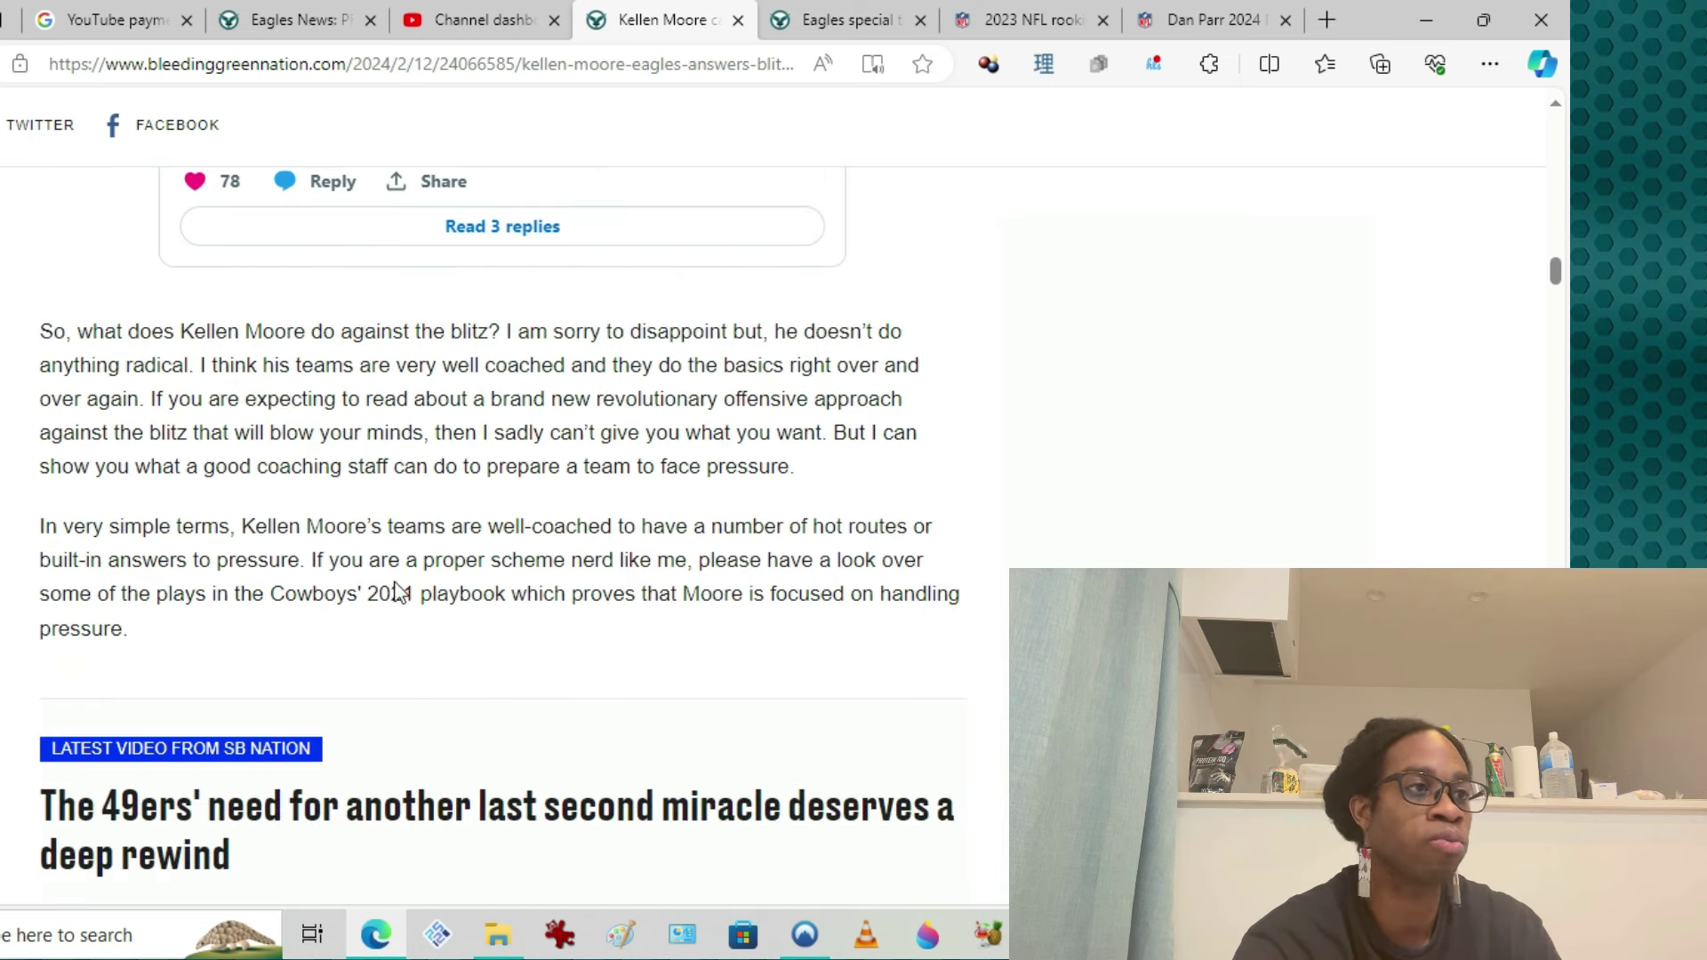
scroll(387, 558, "down", 1)
scroll(388, 557, "down", 2)
scroll(384, 554, "down", 3)
scroll(382, 557, "down", 3)
scroll(381, 558, "down", 2)
scroll(383, 559, "down", 2)
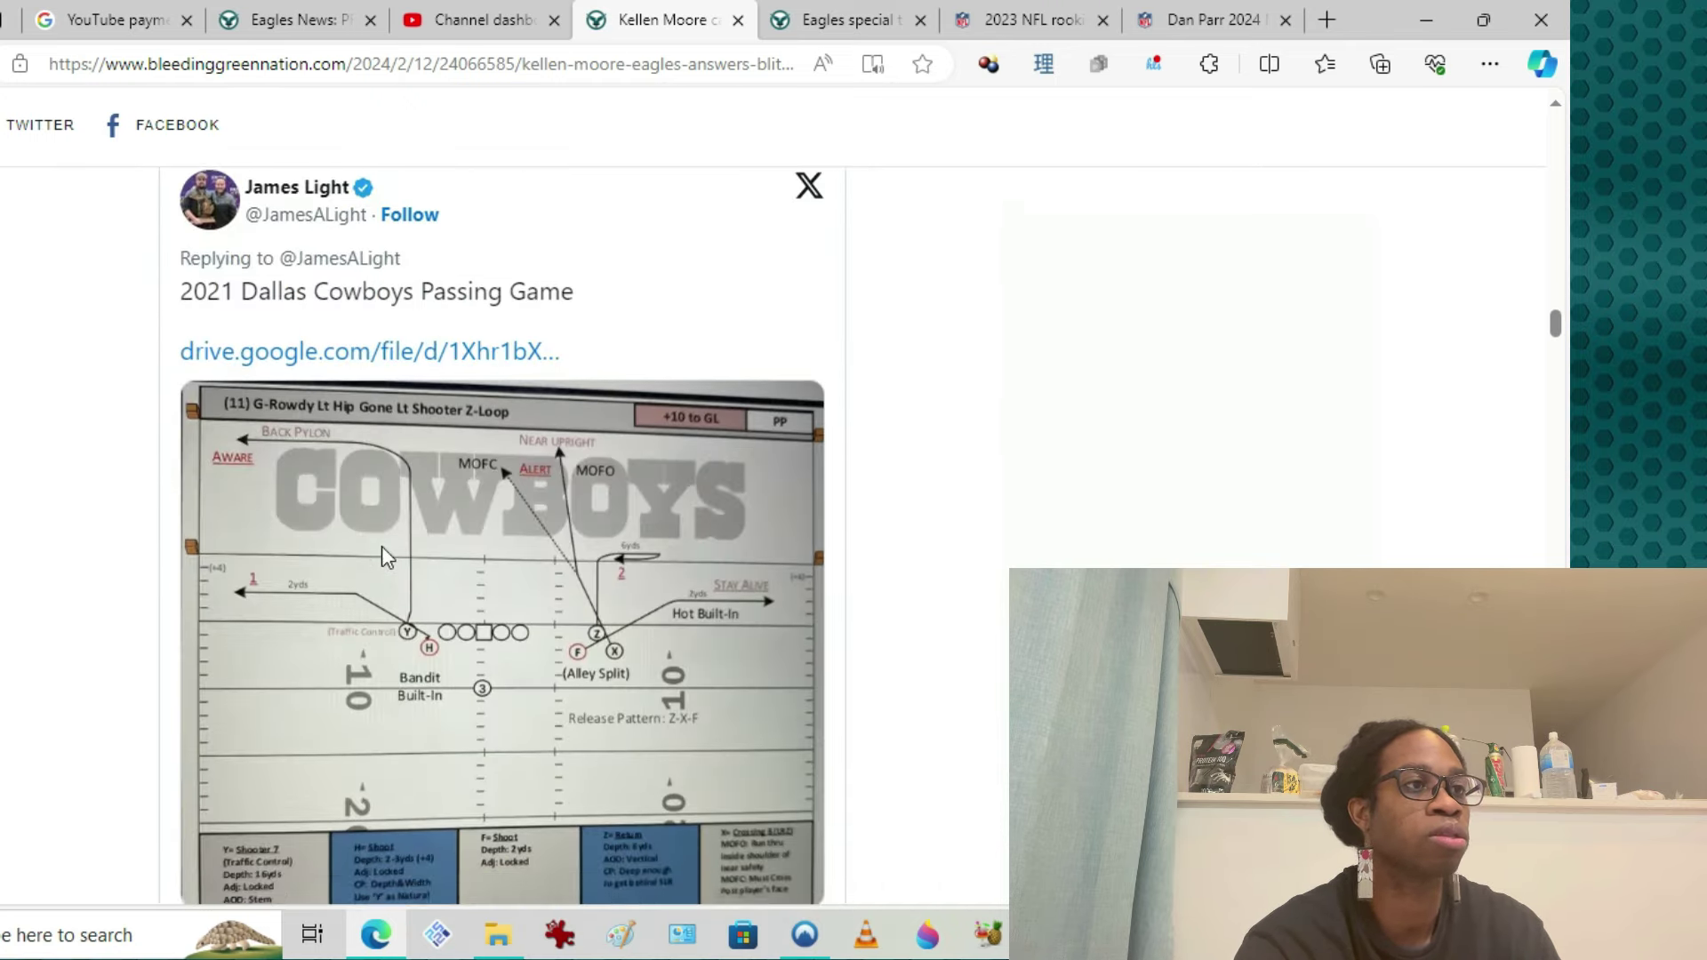
scroll(383, 558, "down", 1)
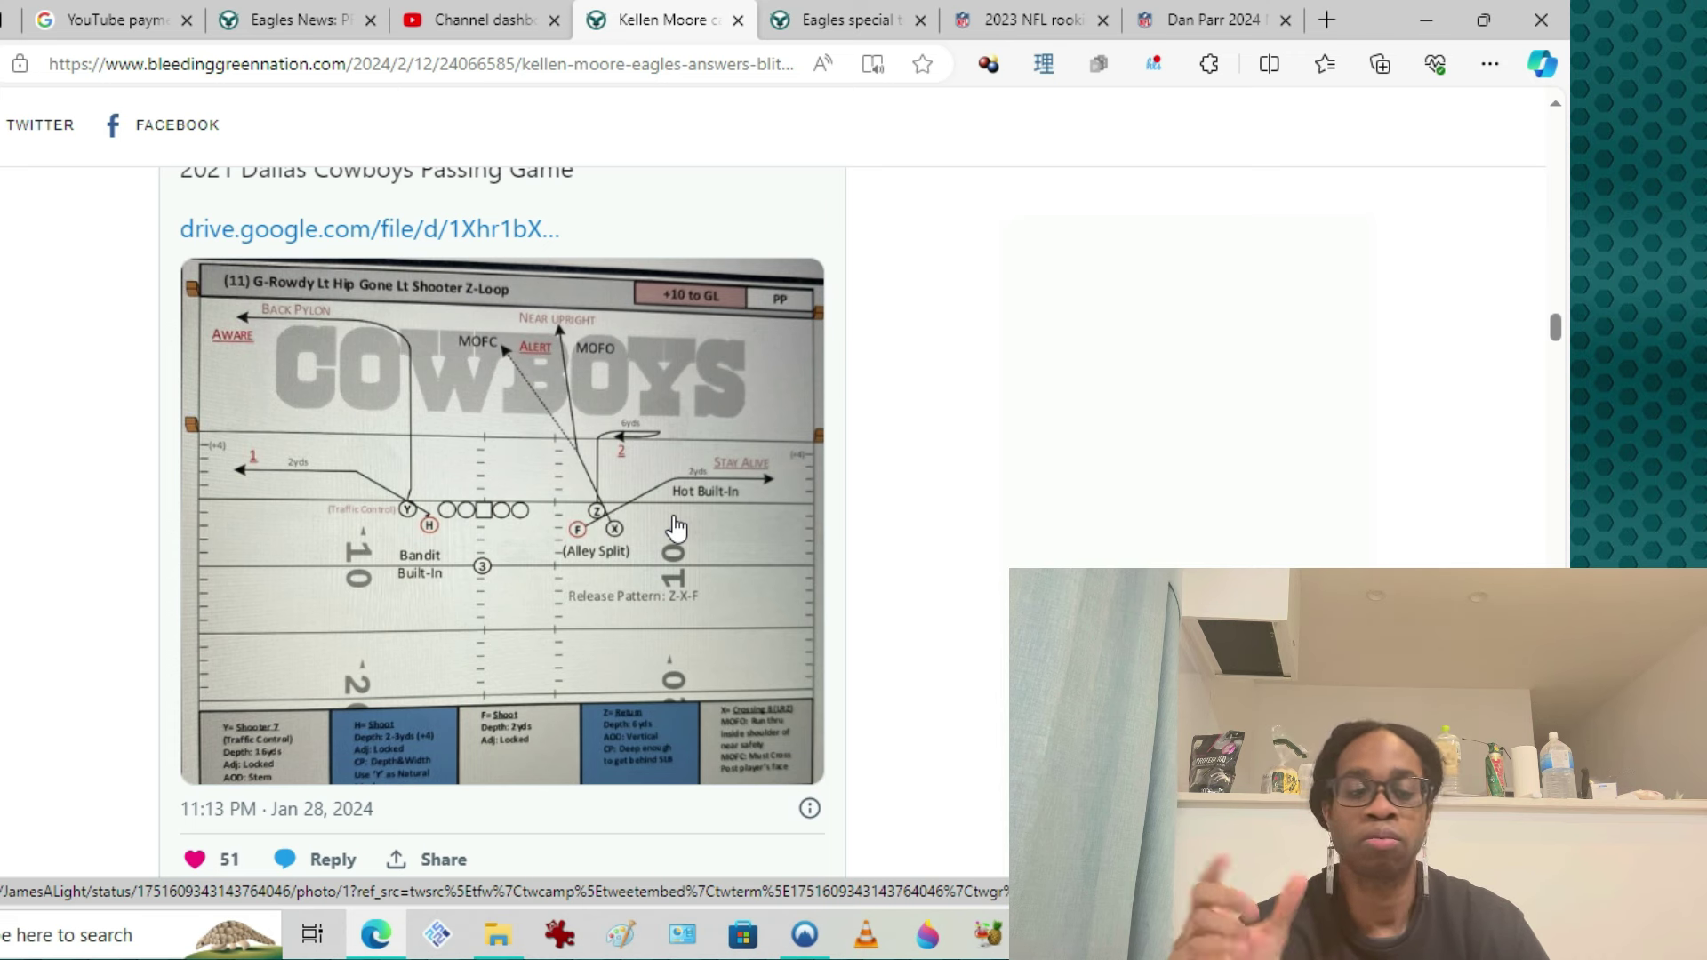
scroll(690, 431, "down", 3)
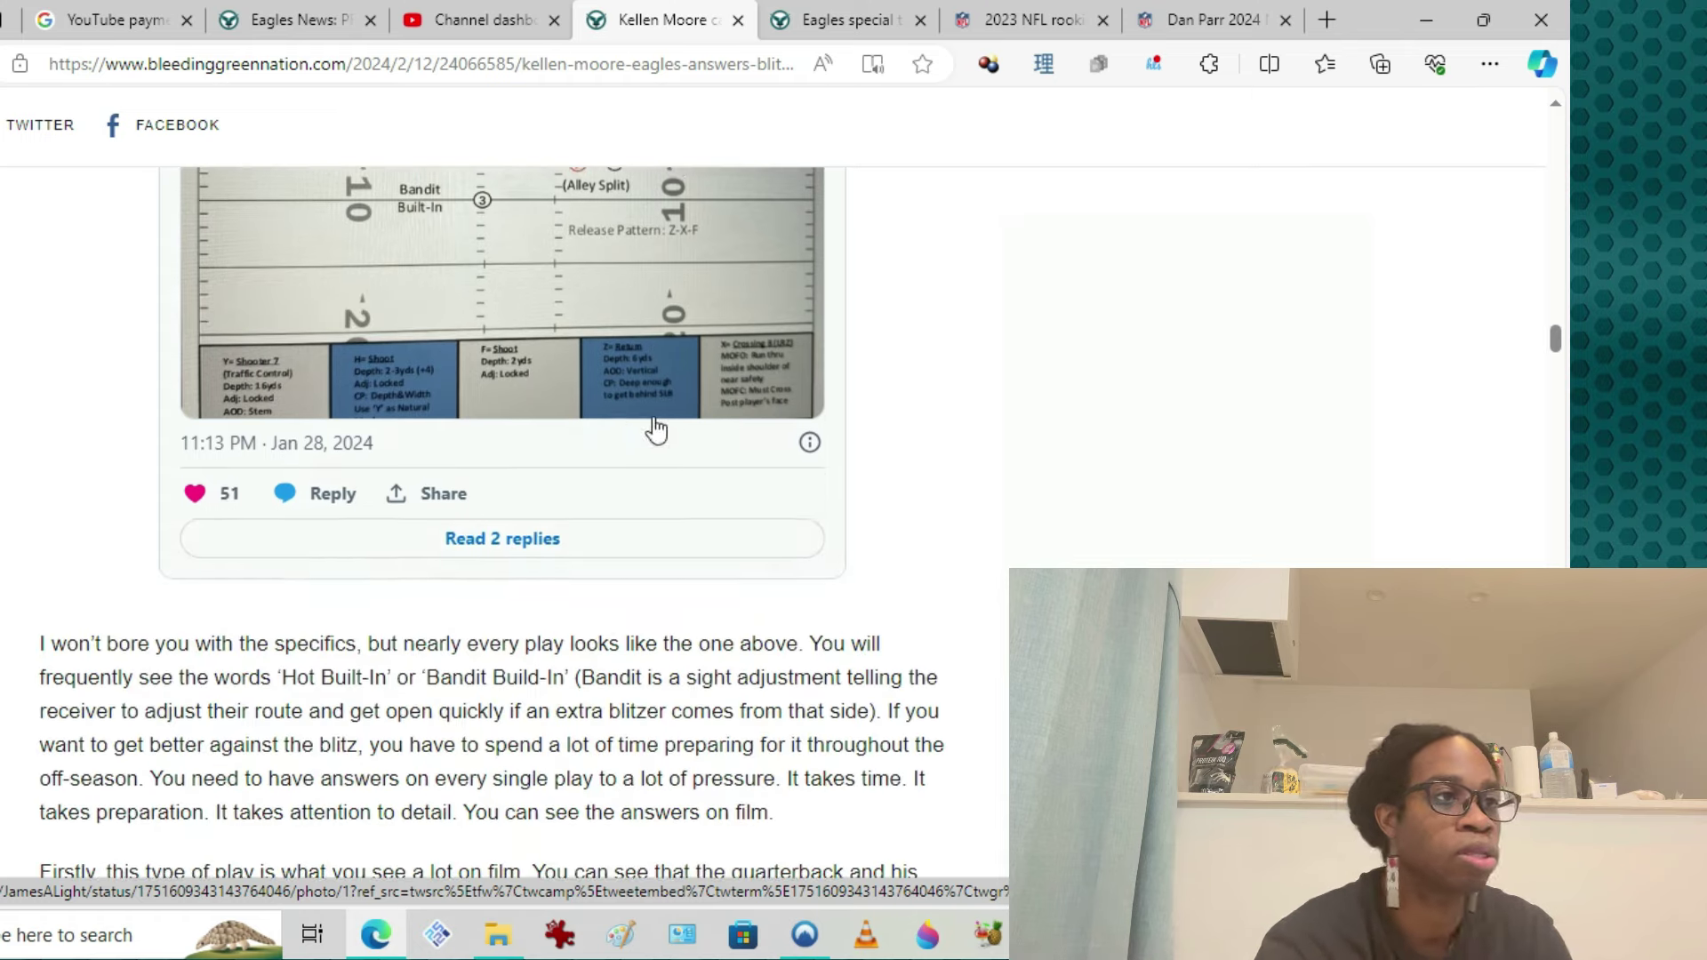
scroll(863, 424, "down", 1)
scroll(820, 440, "down", 1)
scroll(819, 442, "down", 1)
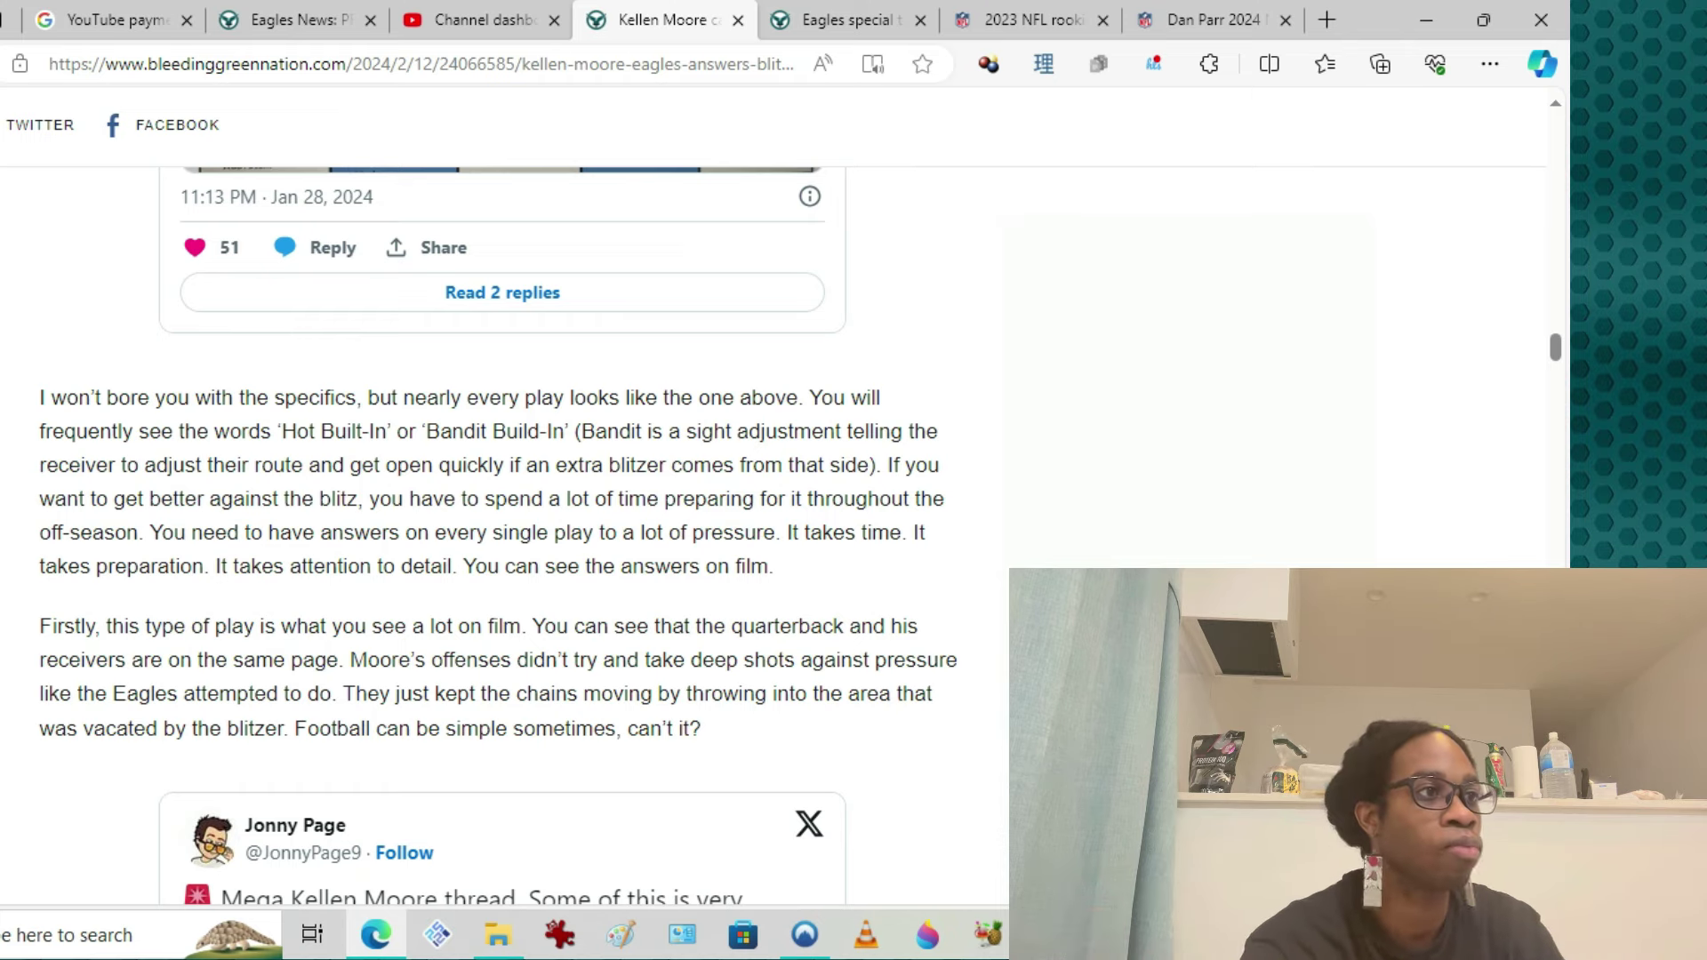
scroll(369, 607, "down", 1)
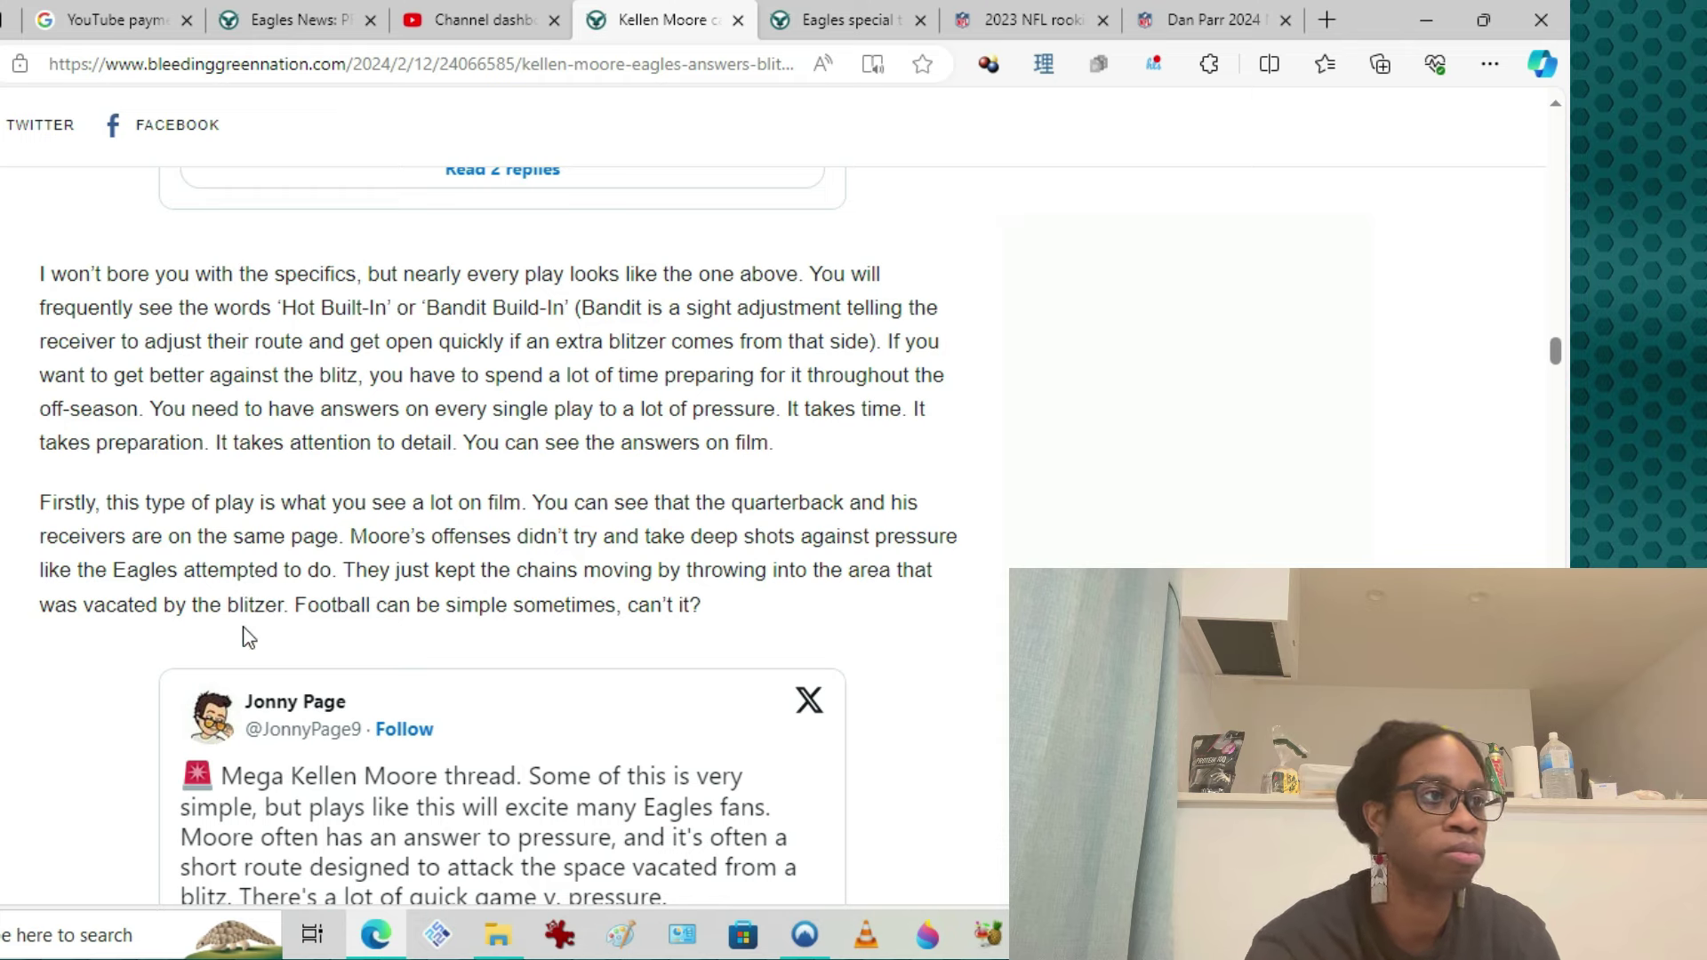
scroll(245, 627, "down", 3)
scroll(387, 827, "down", 3)
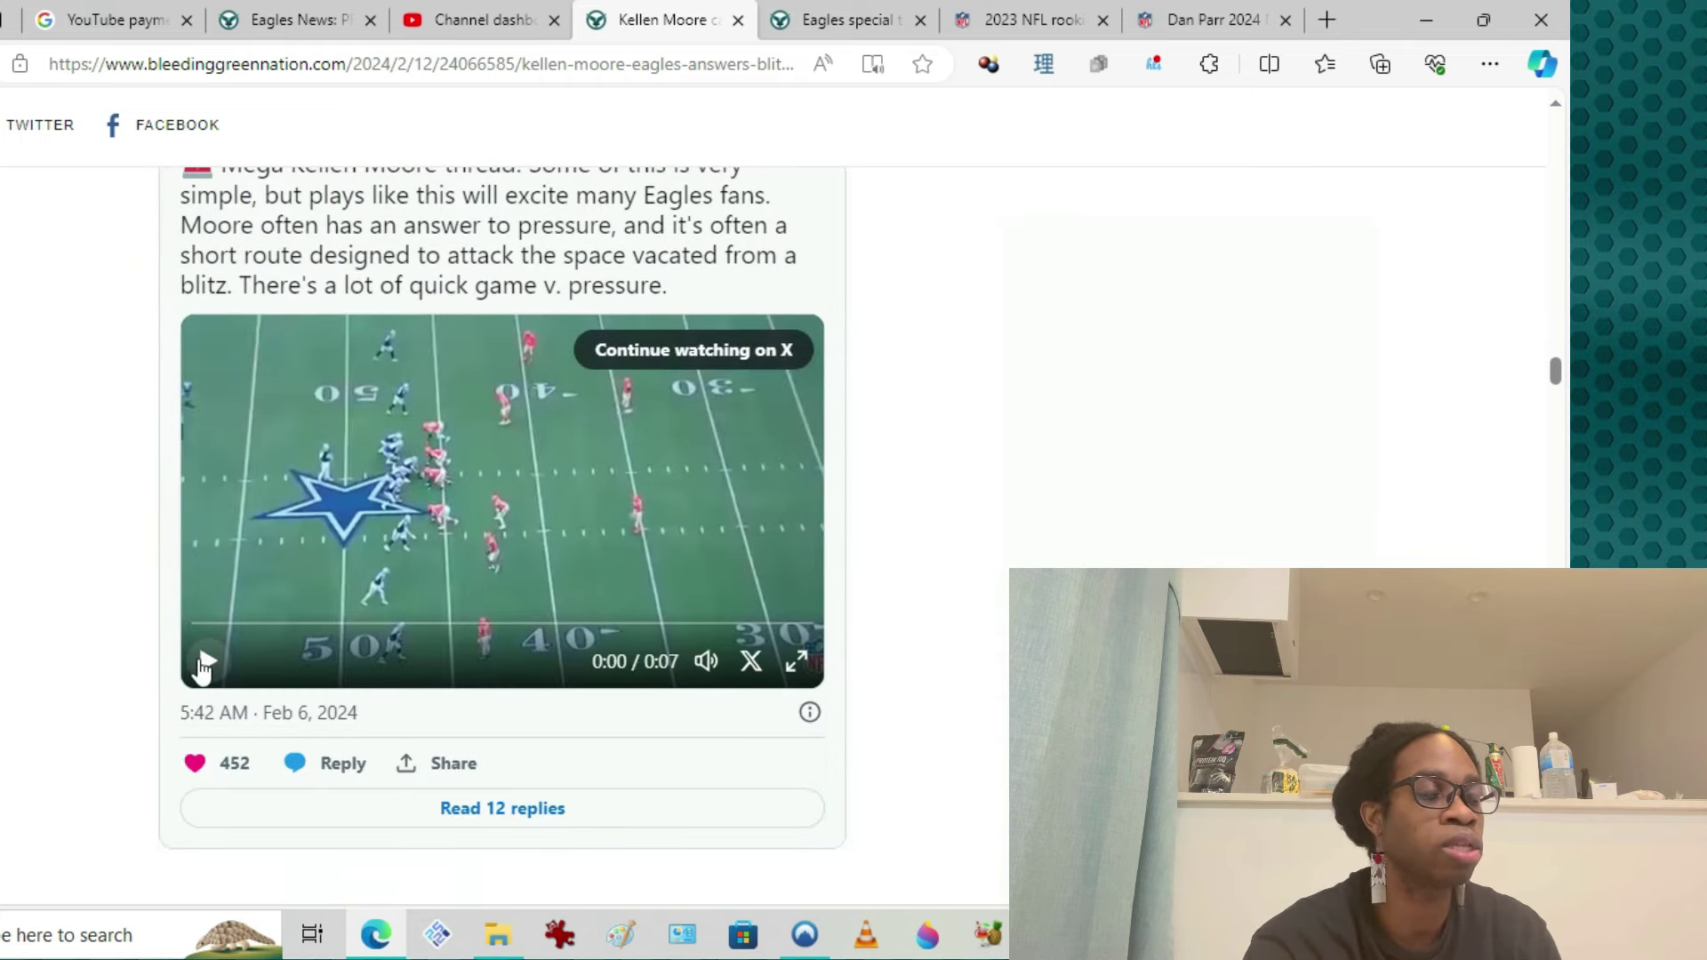
Play the article's embedded game clip, then replay it from the start.
left_click(200, 660)
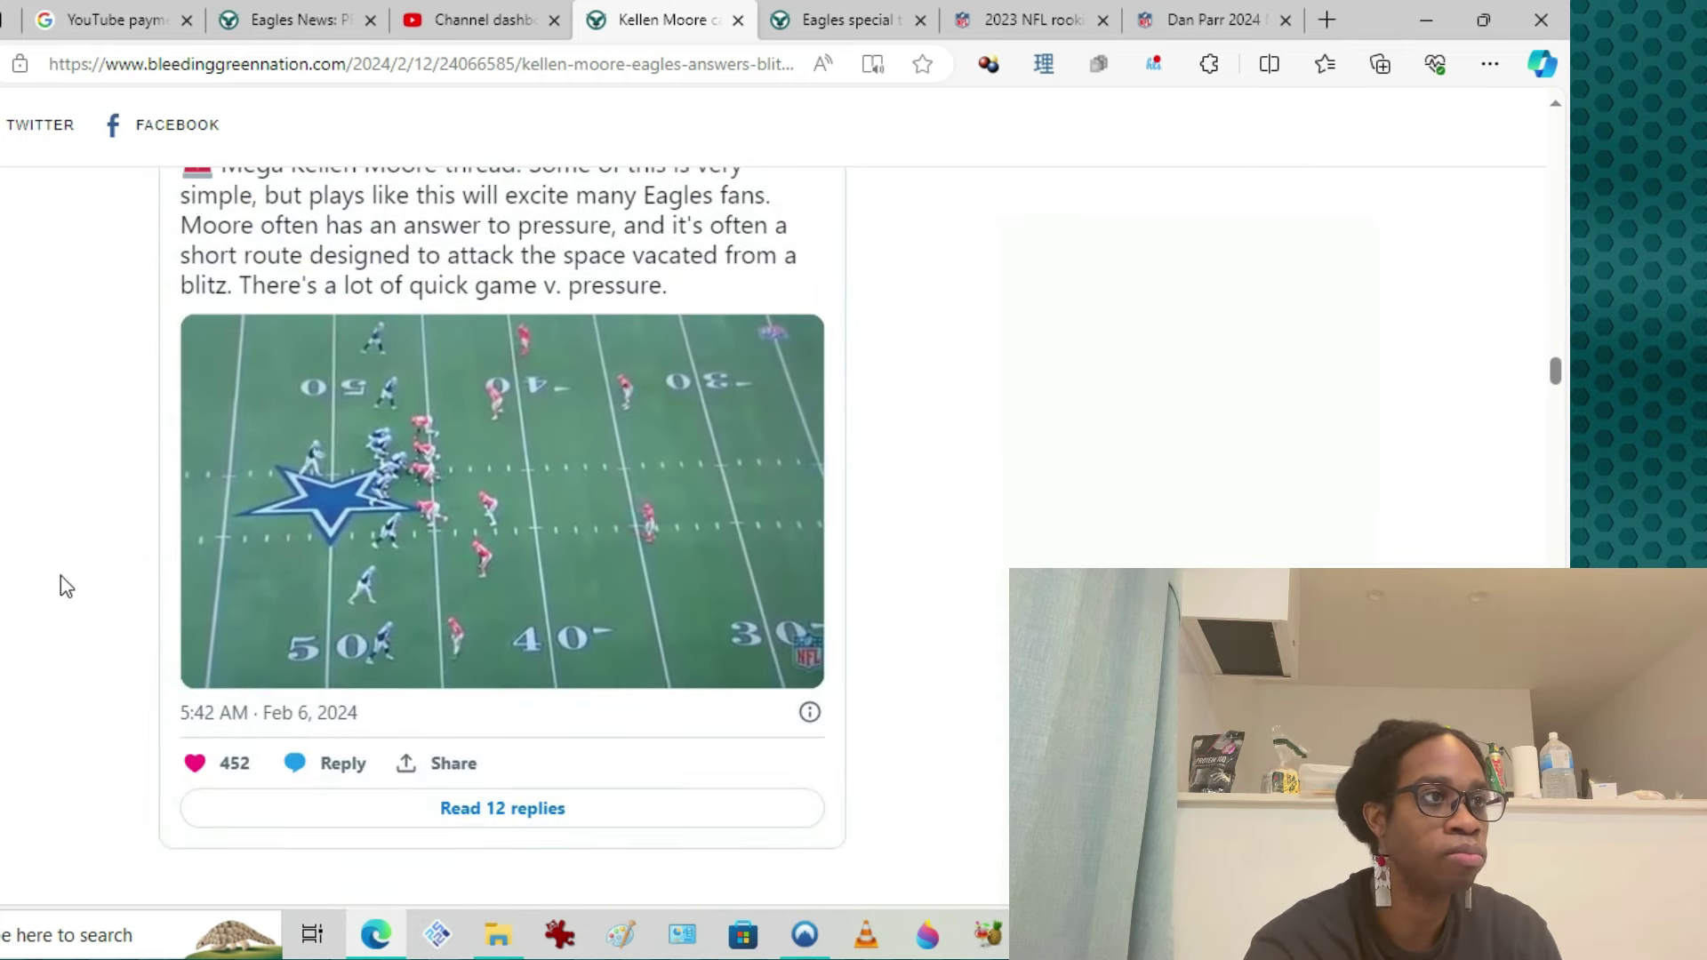
scroll(58, 578, "up", 1)
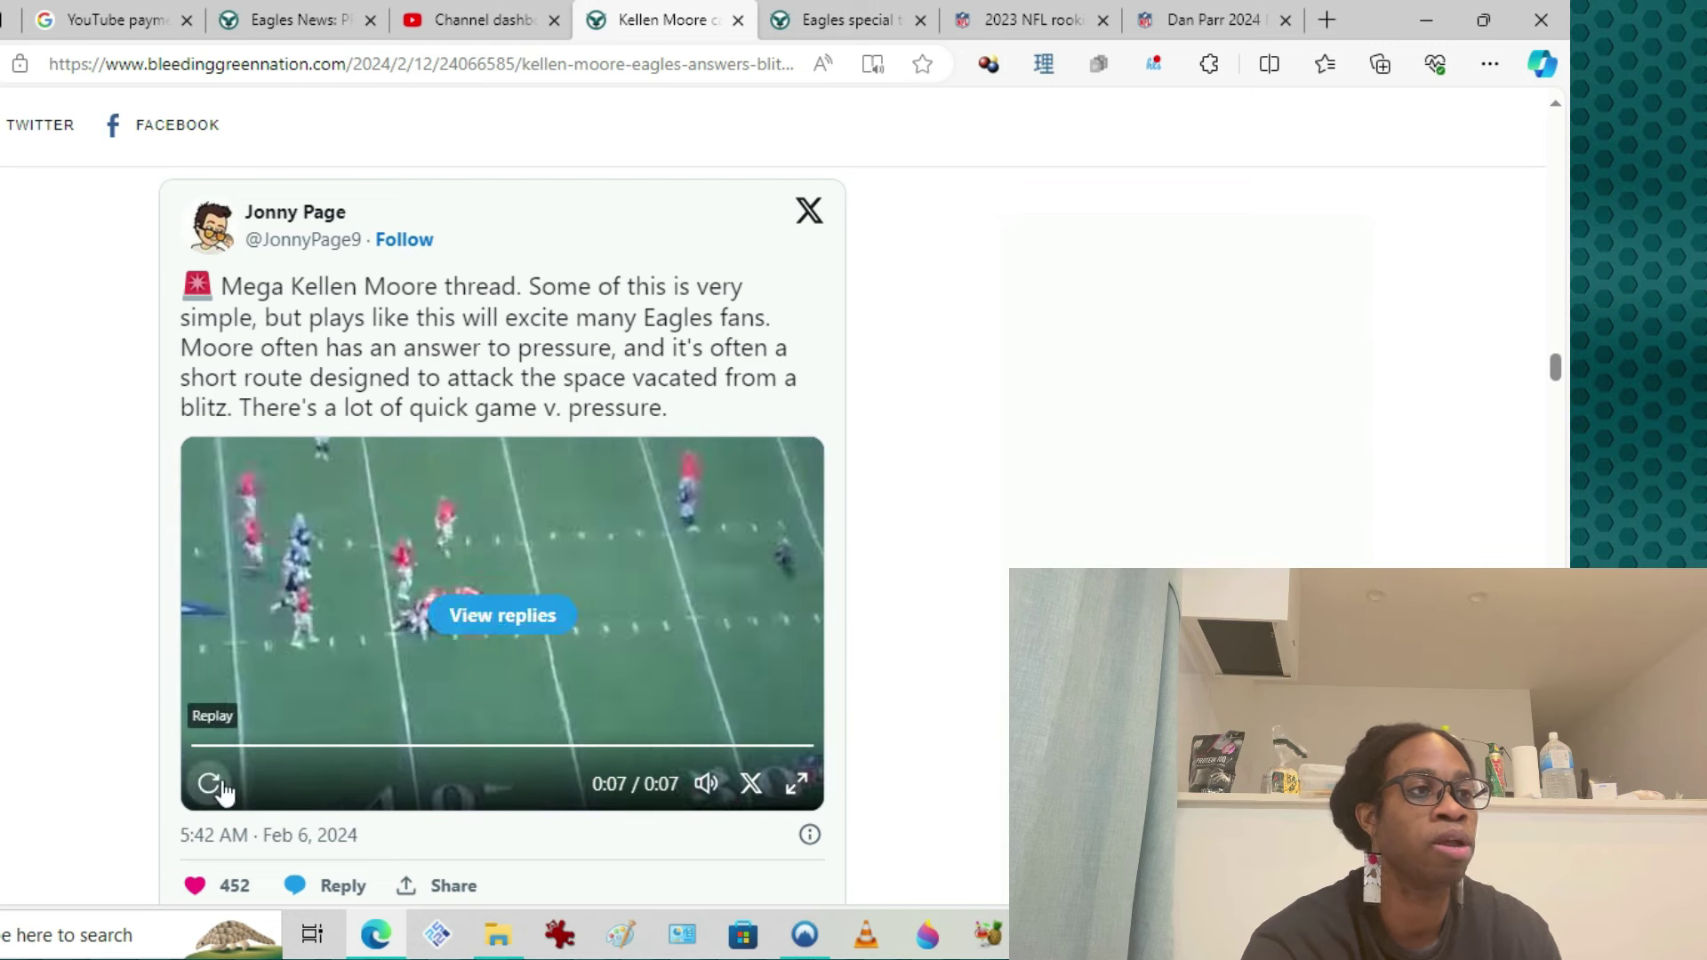
left_click(213, 785)
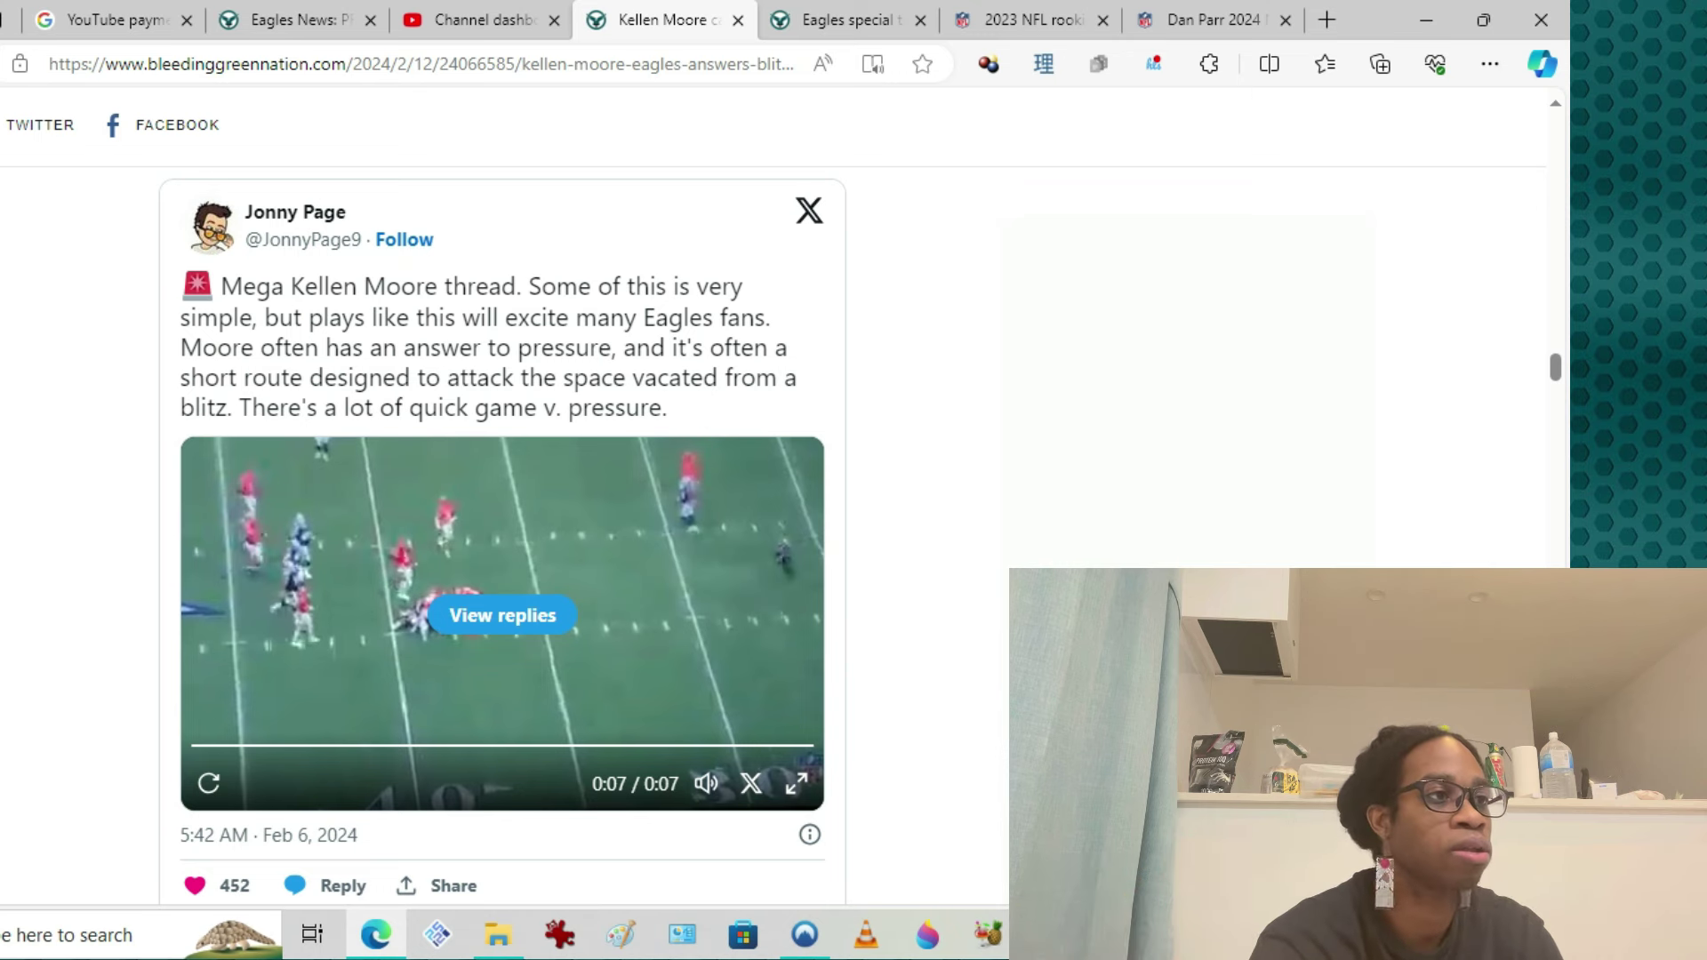
scroll(11, 703, "down", 2)
scroll(11, 700, "down", 2)
scroll(12, 698, "down", 1)
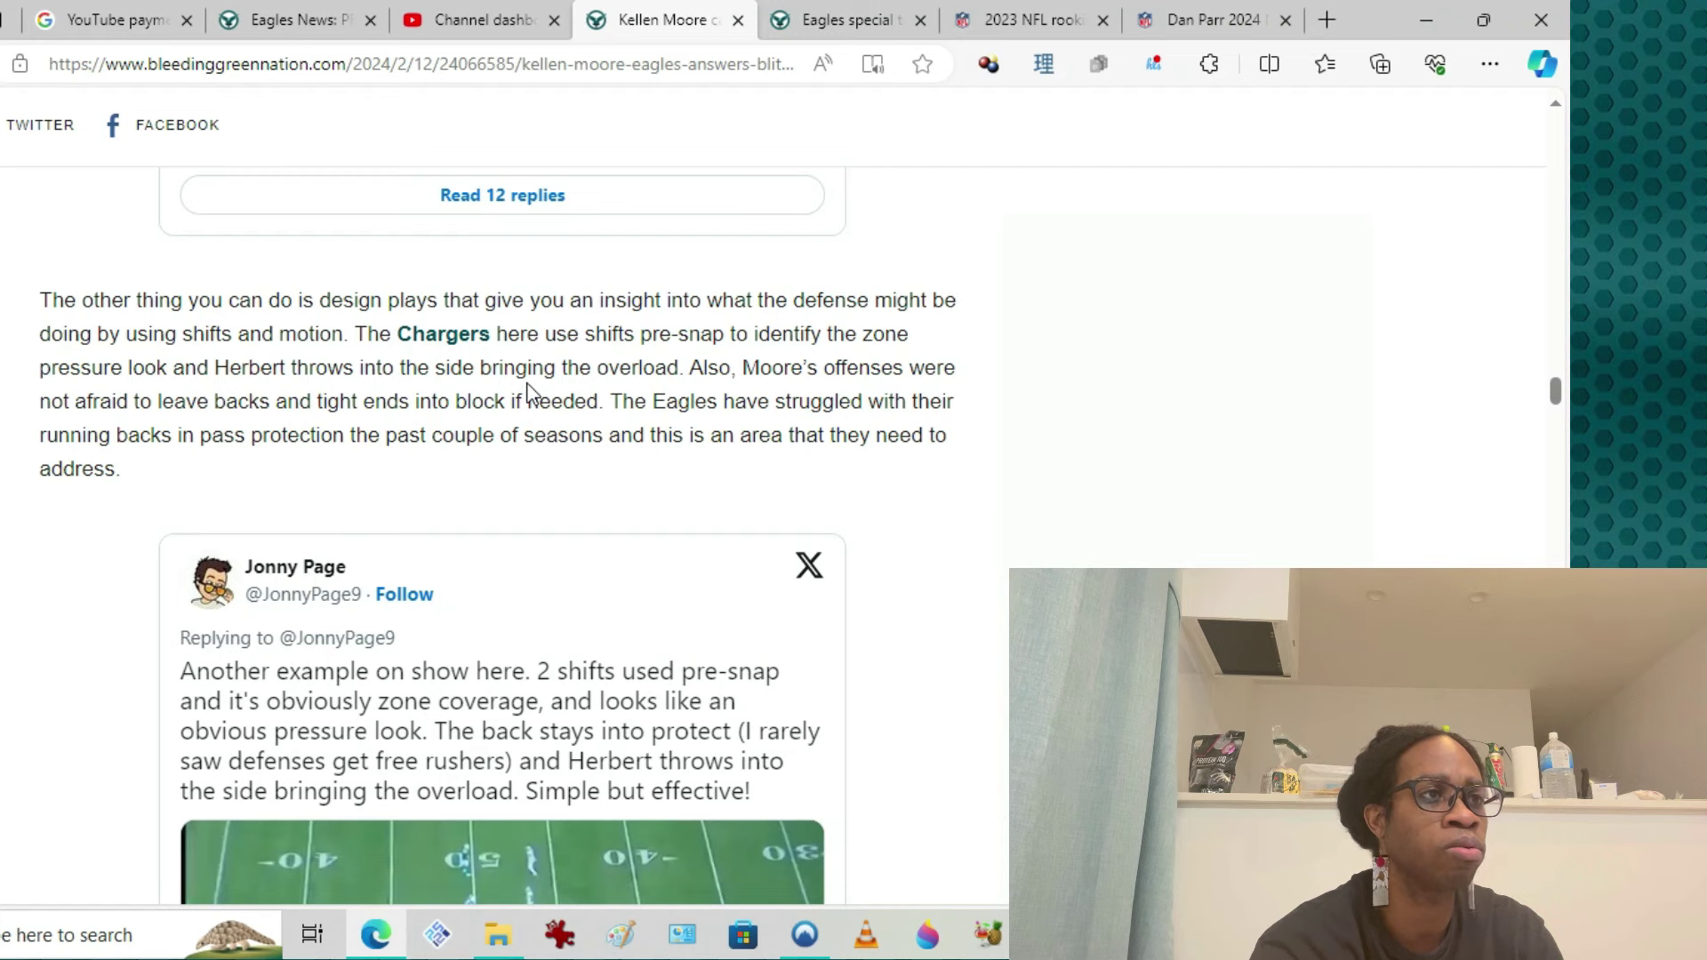
scroll(764, 821, "down", 2)
scroll(667, 800, "down", 2)
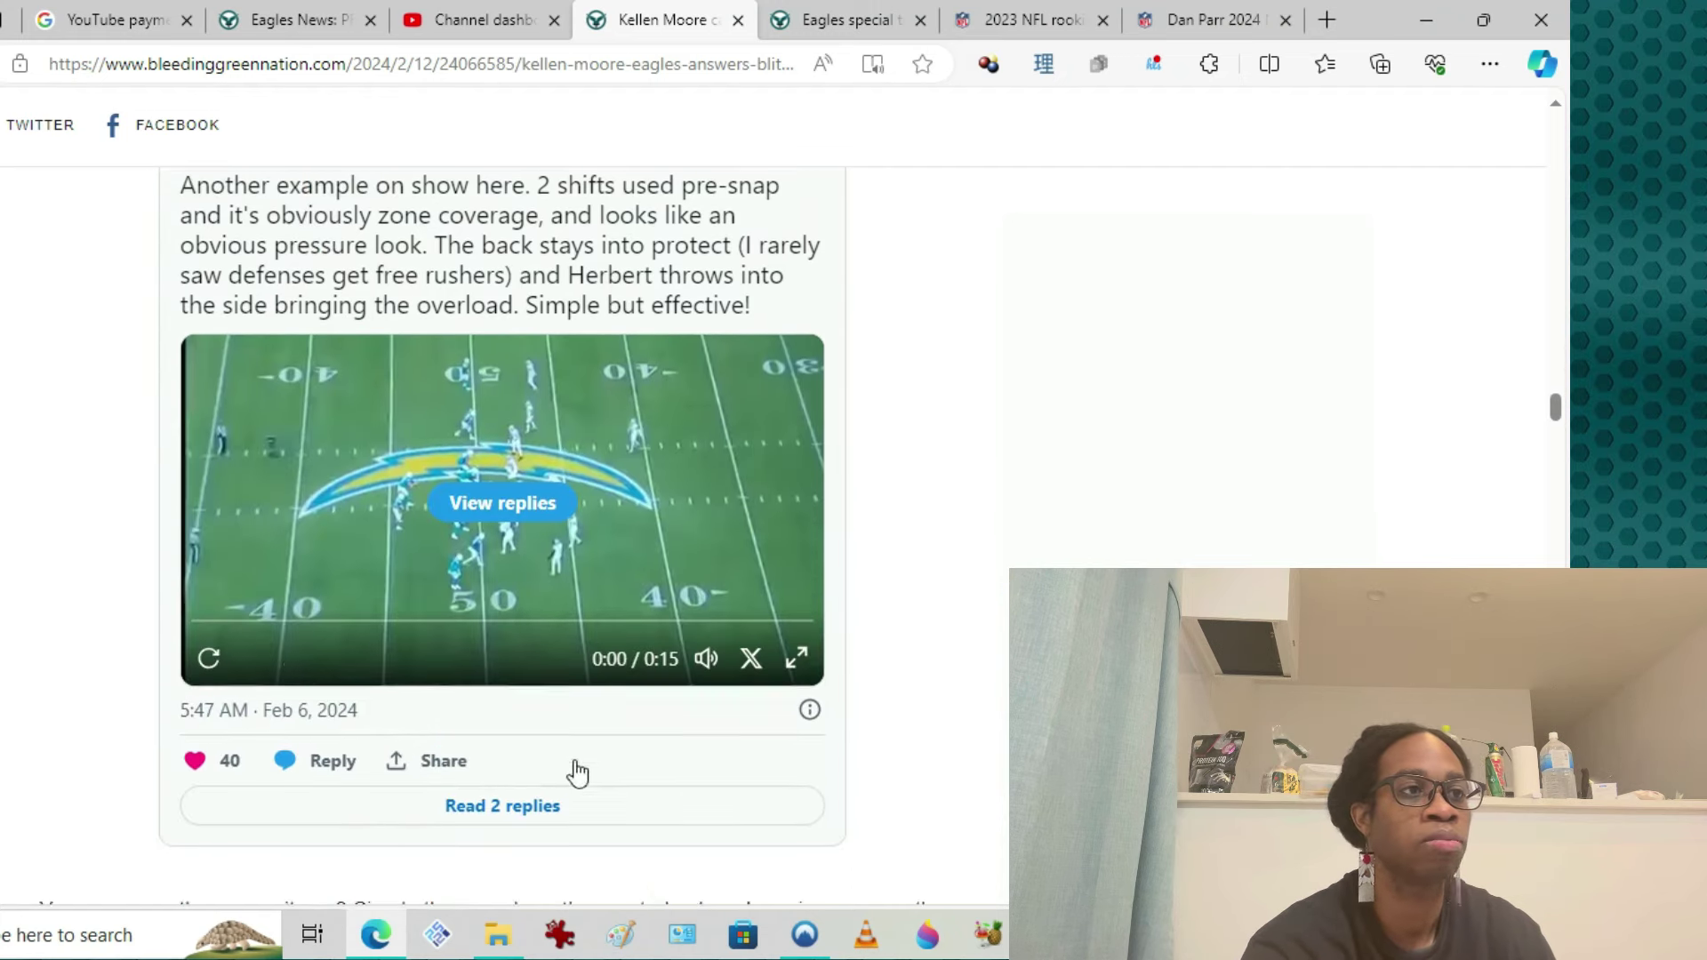
Replay the Chargers pre-snap shifts clip from the beginning several times.
left_click(211, 668)
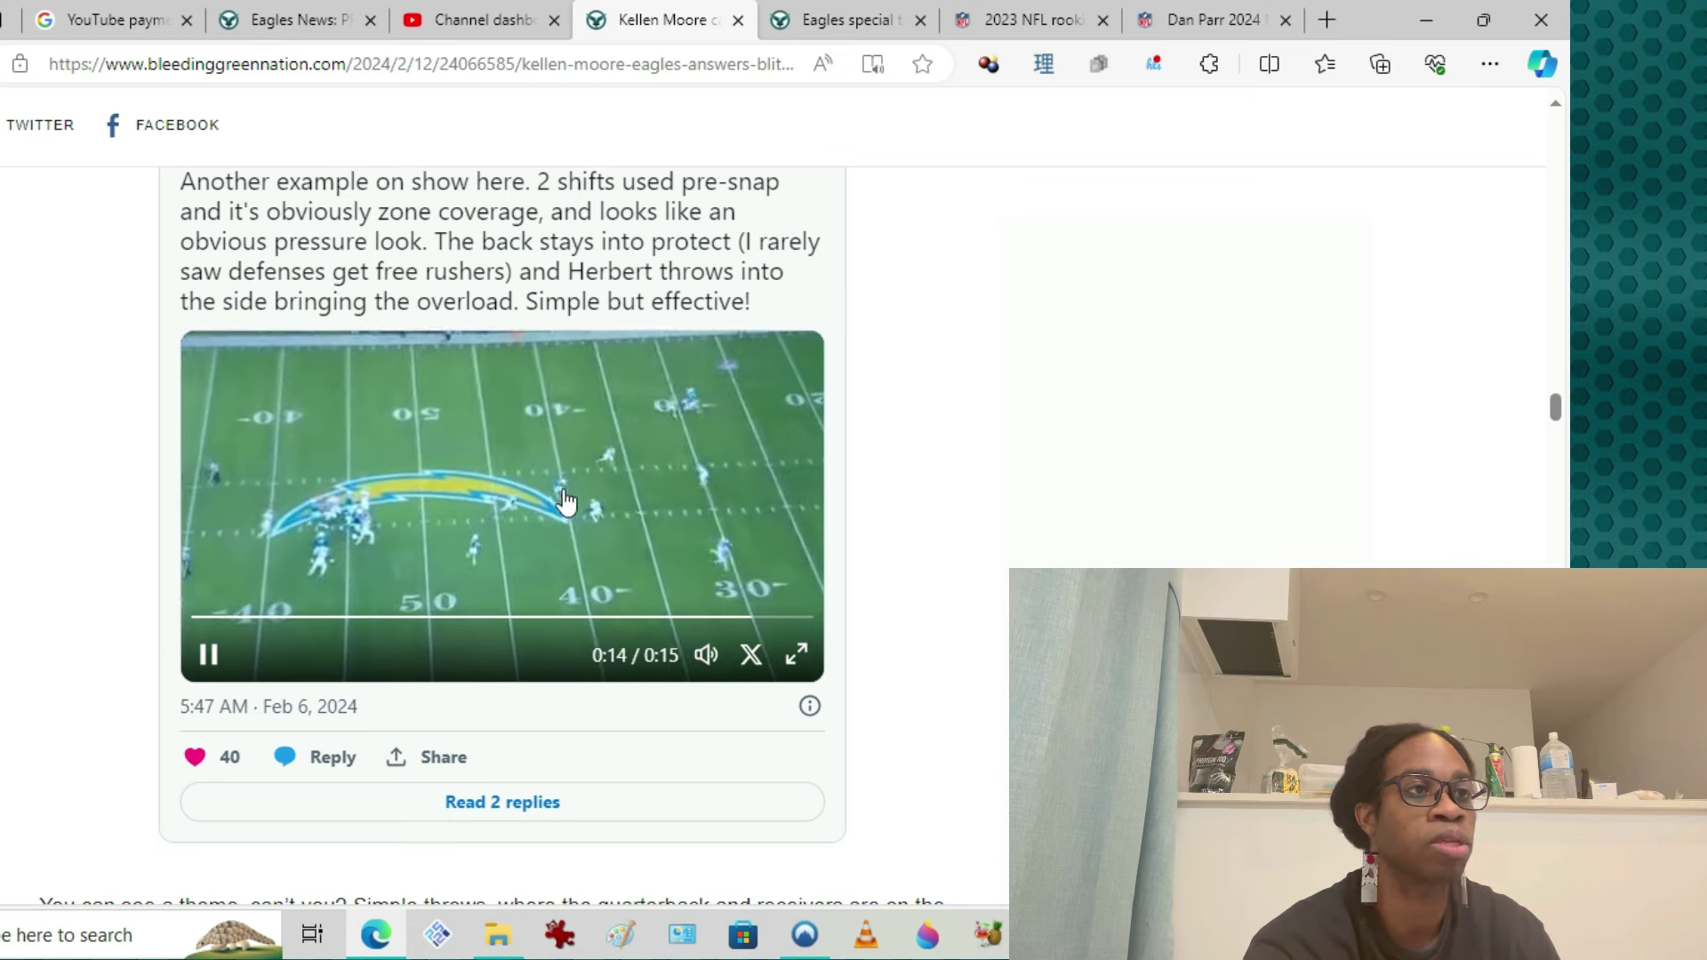
left_click(210, 650)
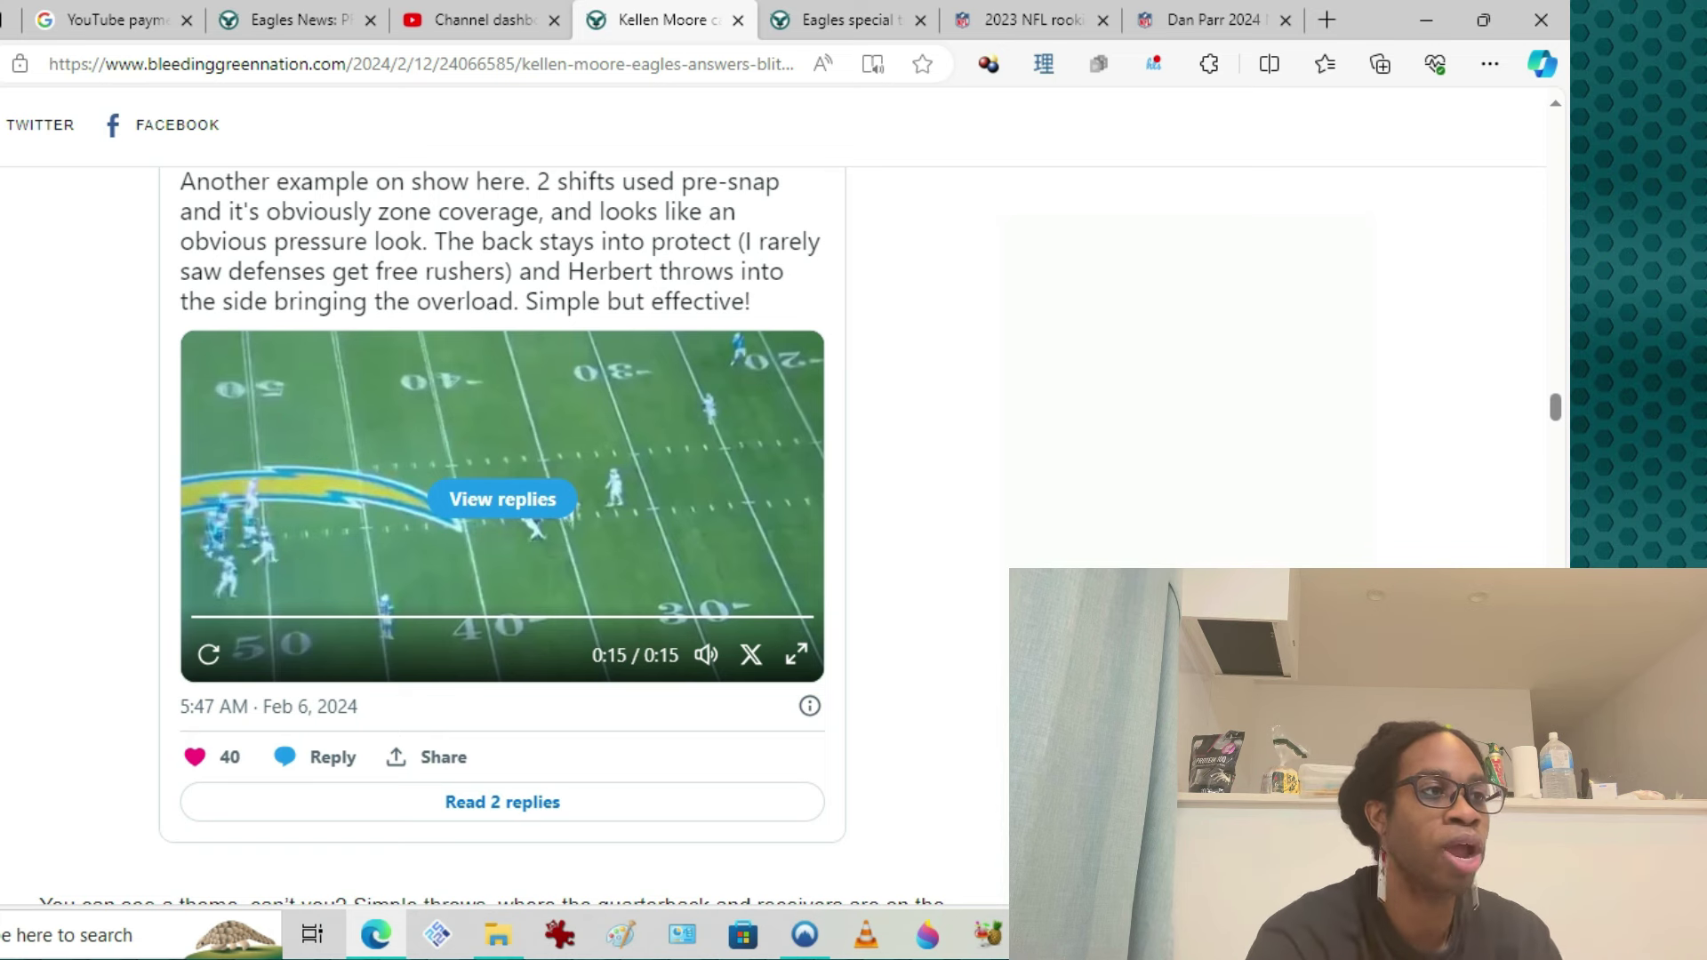
left_click(208, 655)
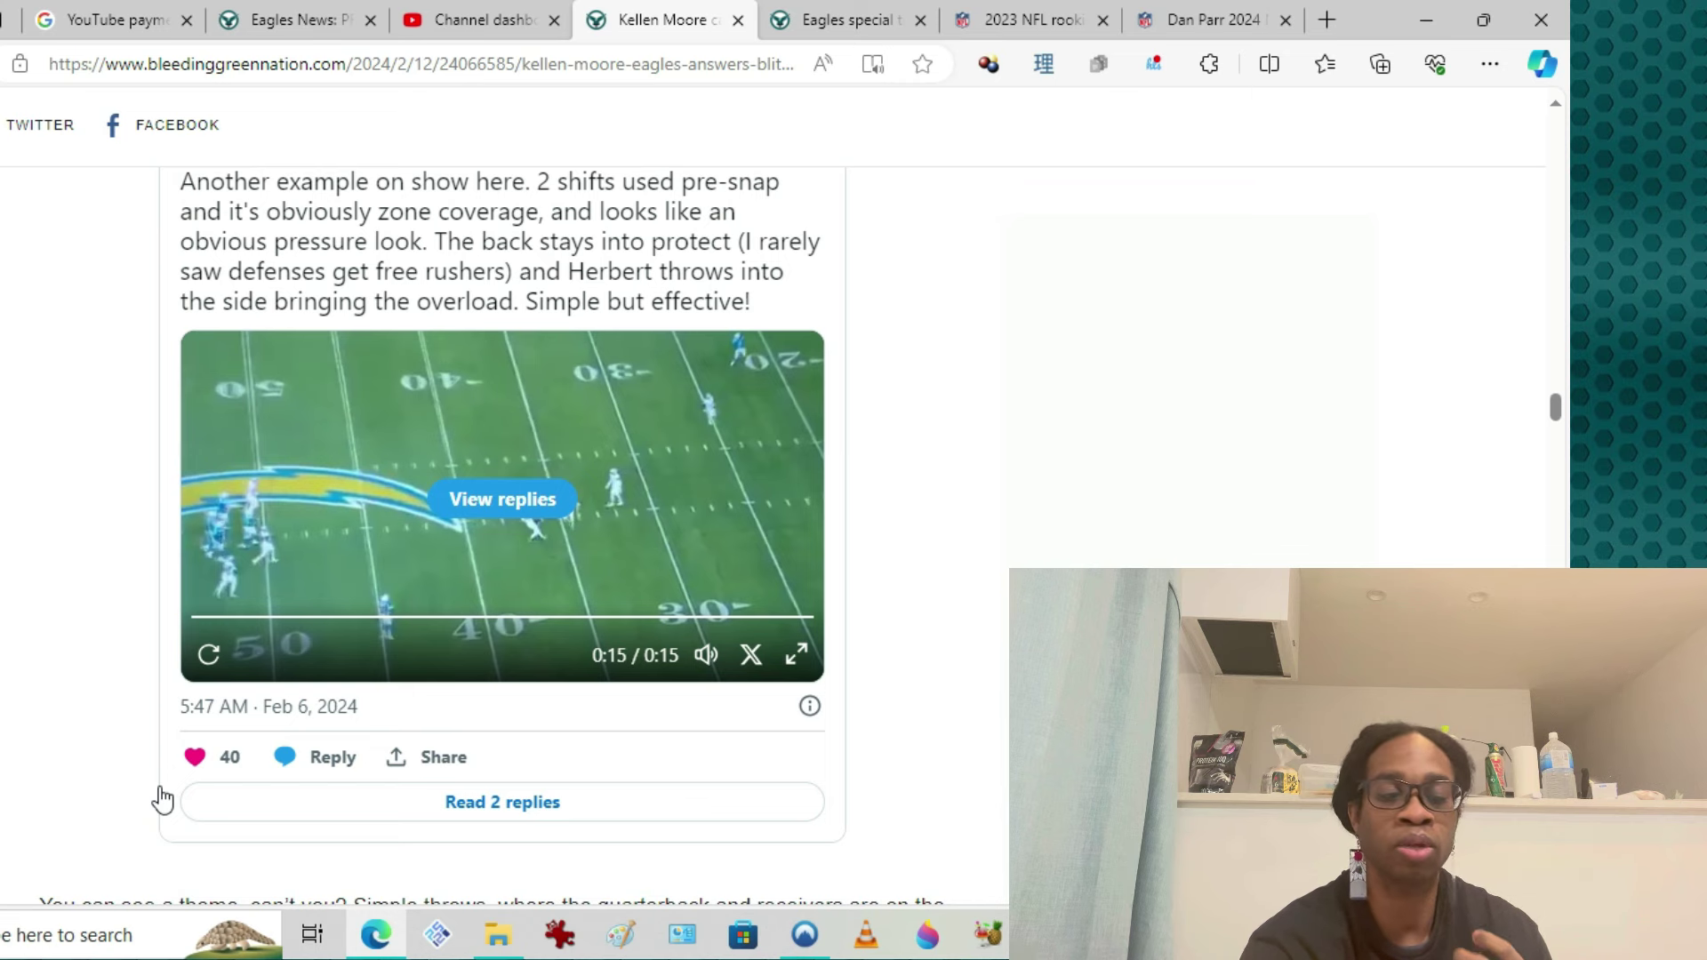
scroll(136, 754, "down", 1)
scroll(46, 664, "down", 2)
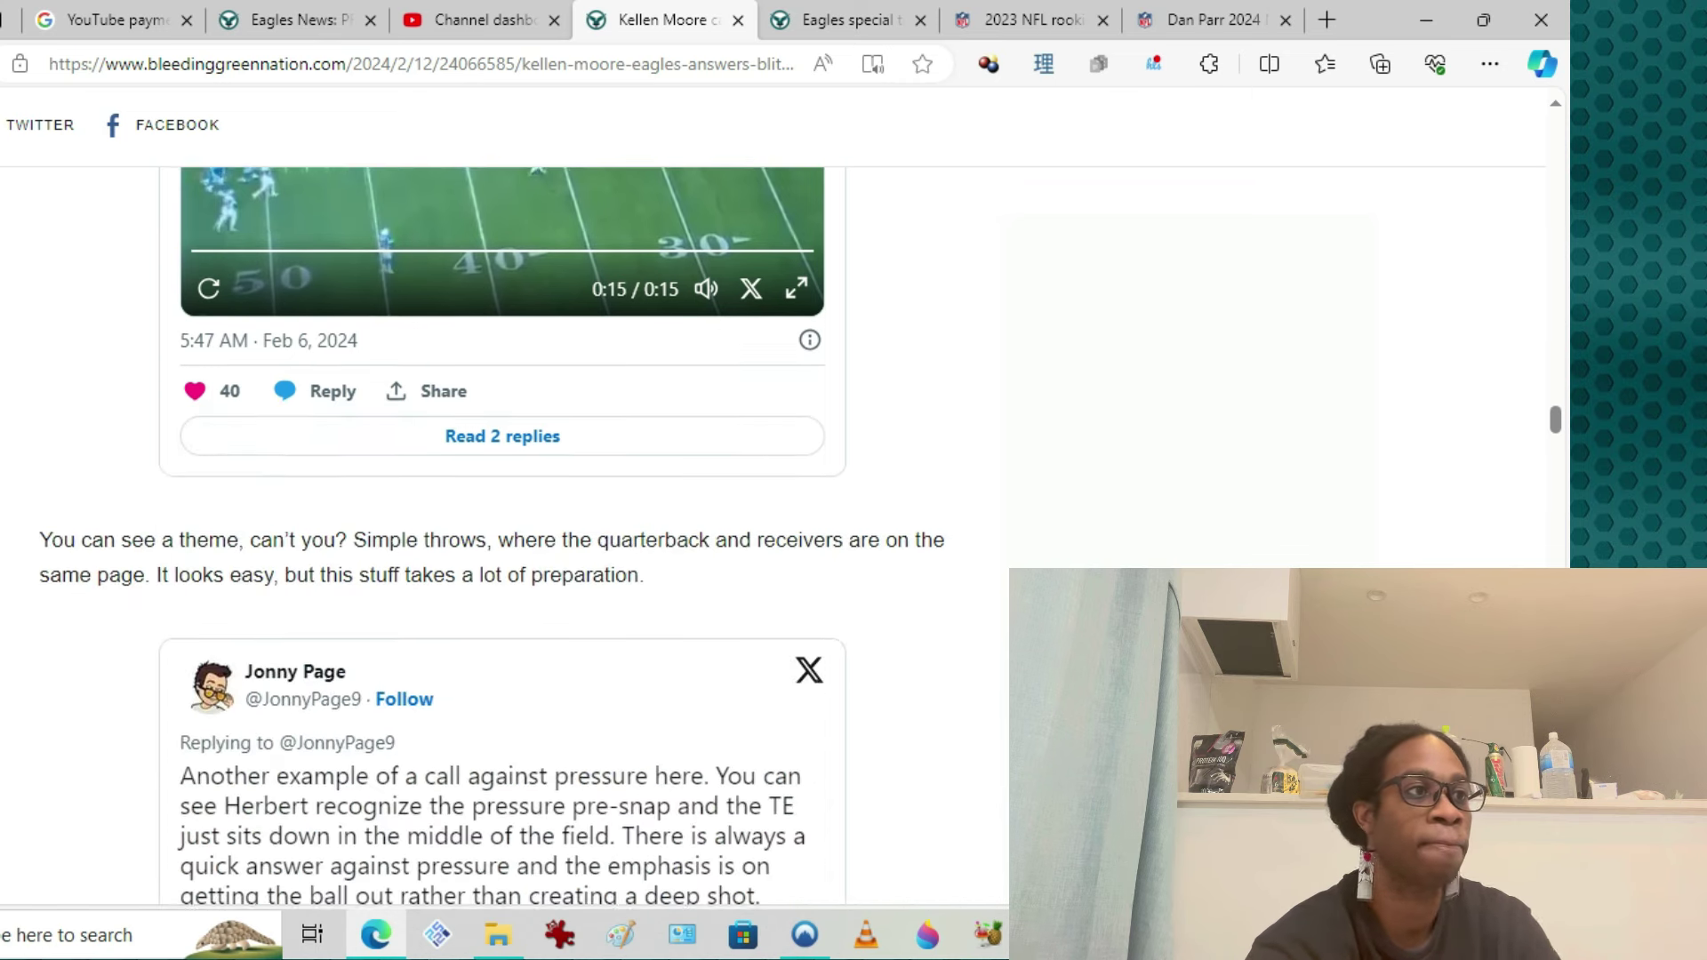
scroll(46, 663, "down", 2)
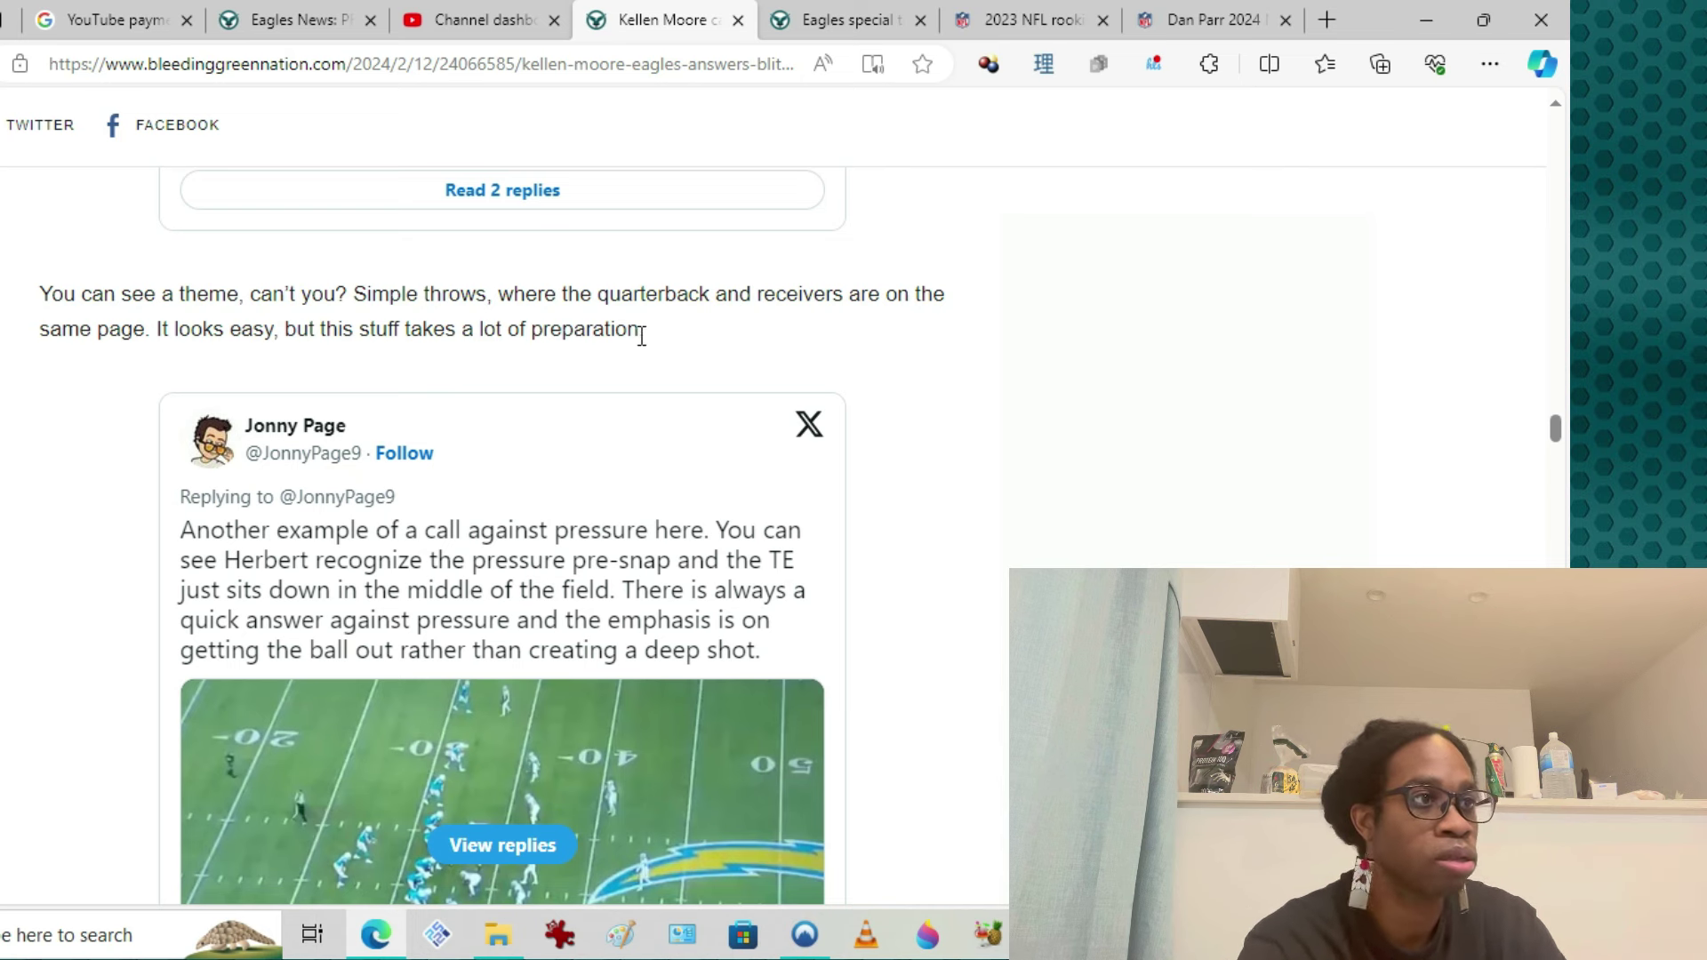
scroll(480, 210, "down", 1)
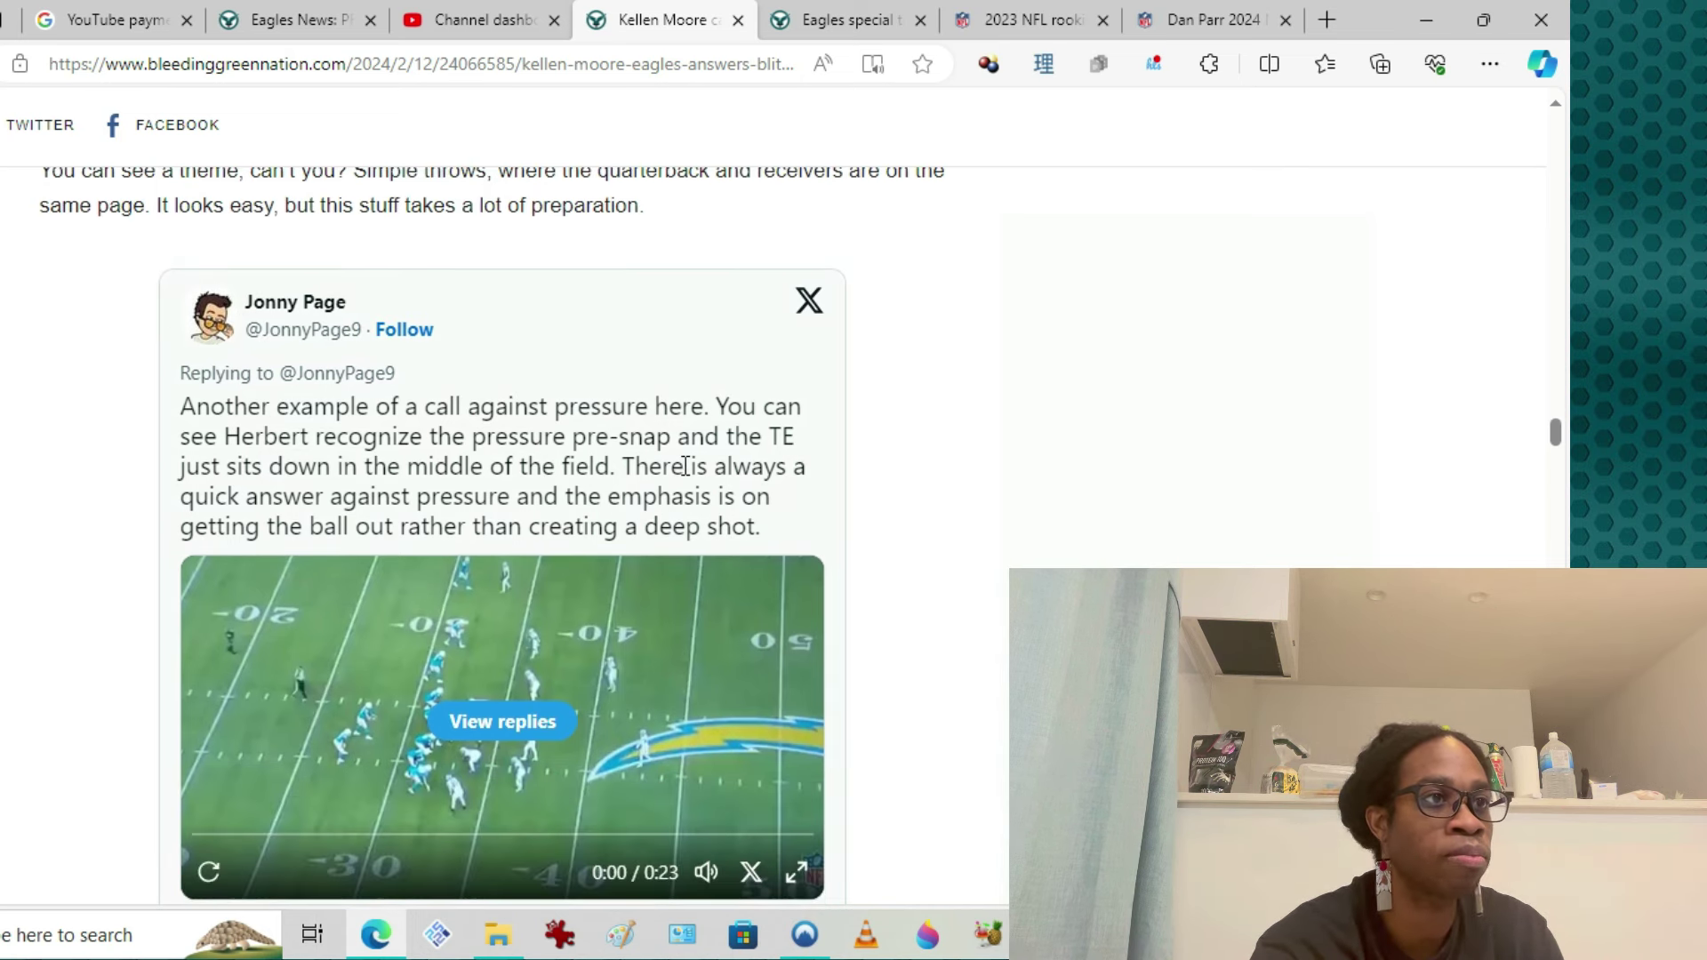
mouse_move(501, 695)
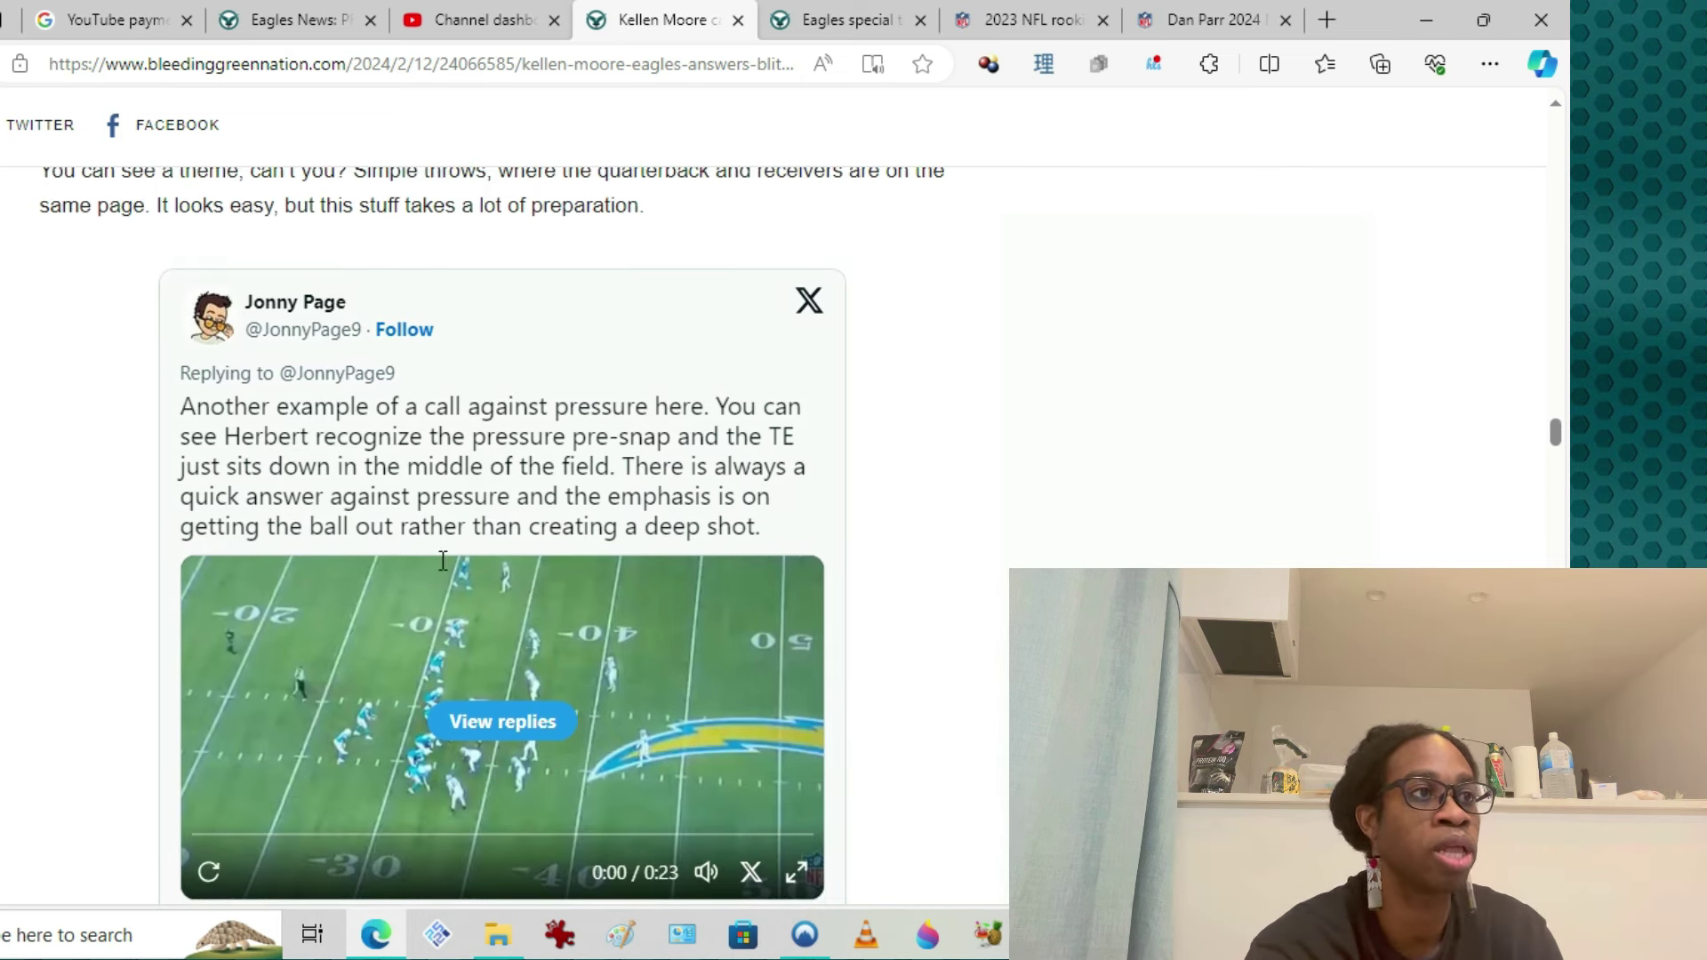
Play Jonny Page's call-against-pressure clip, then jump back to its start.
left_click(204, 875)
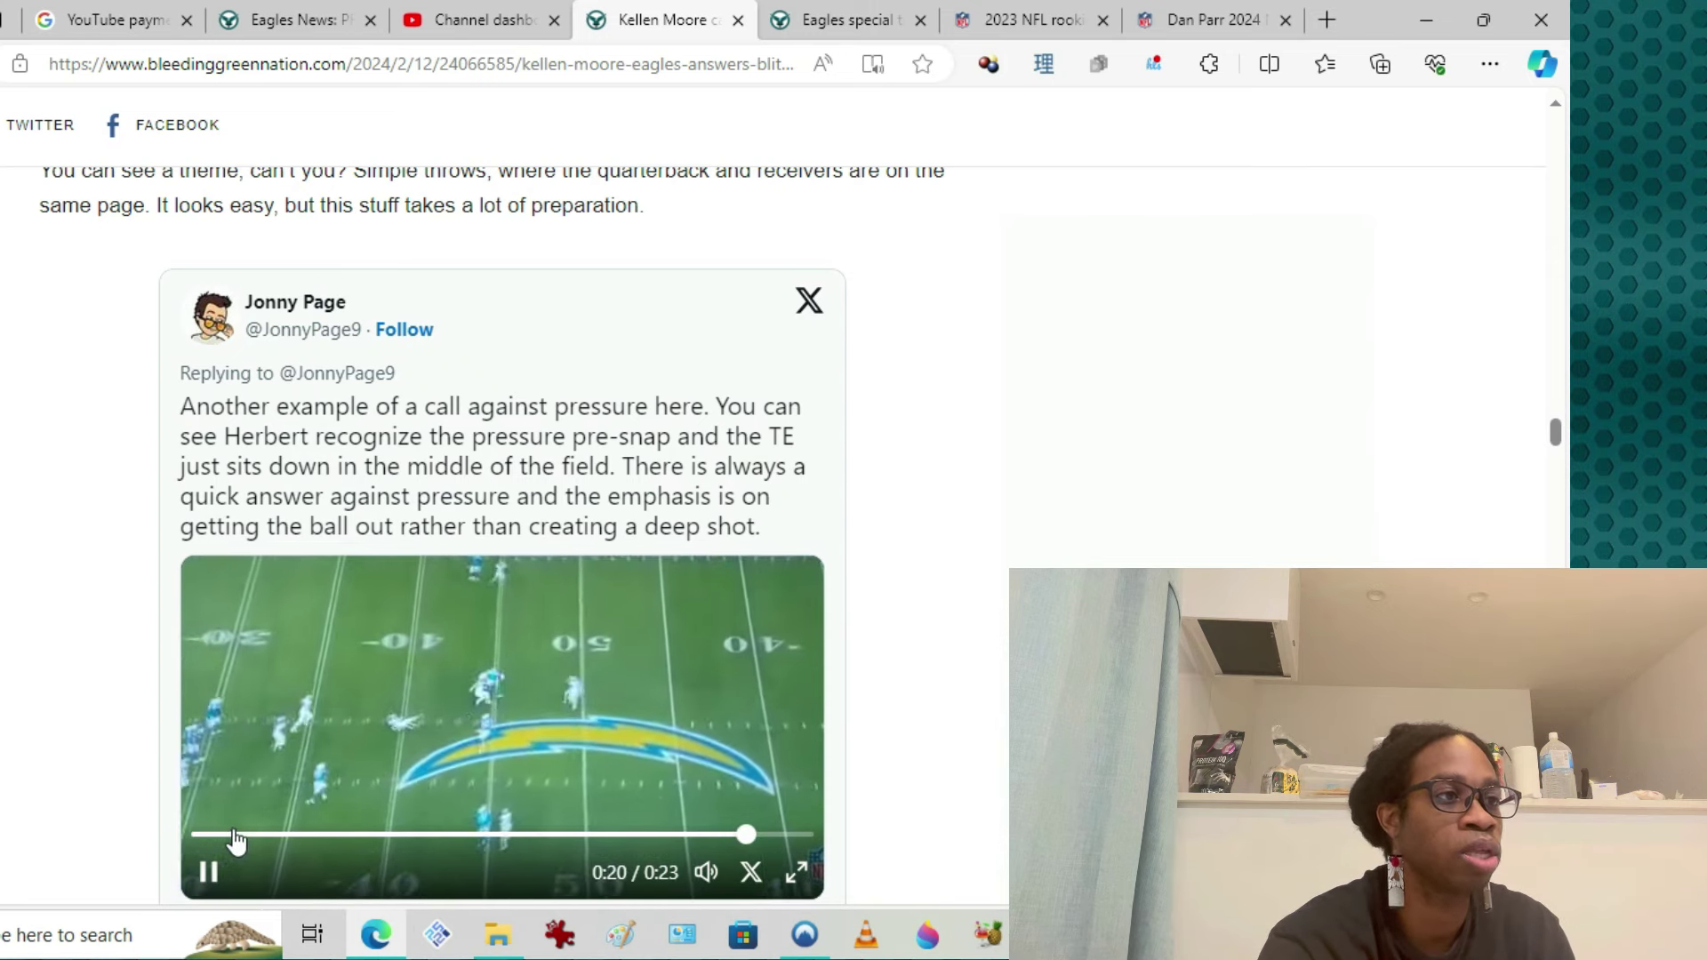
left_click(200, 836)
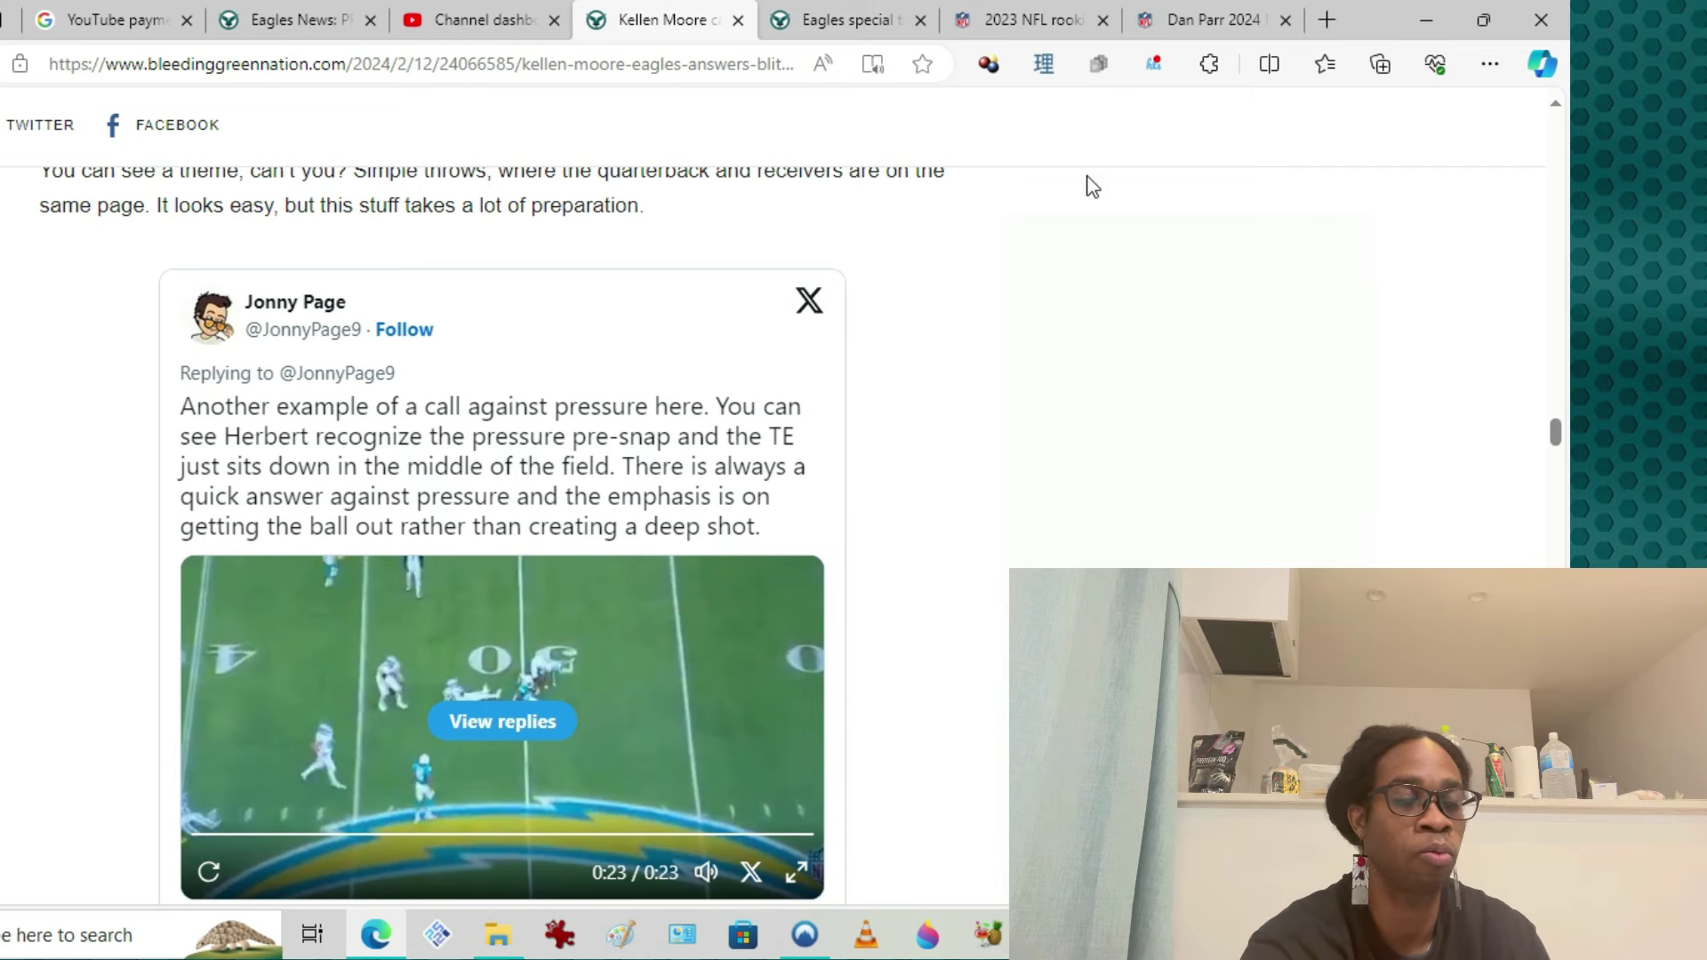
scroll(502, 534, "down", 1)
scroll(501, 534, "down", 1)
scroll(322, 538, "down", 2)
scroll(322, 538, "down", 1)
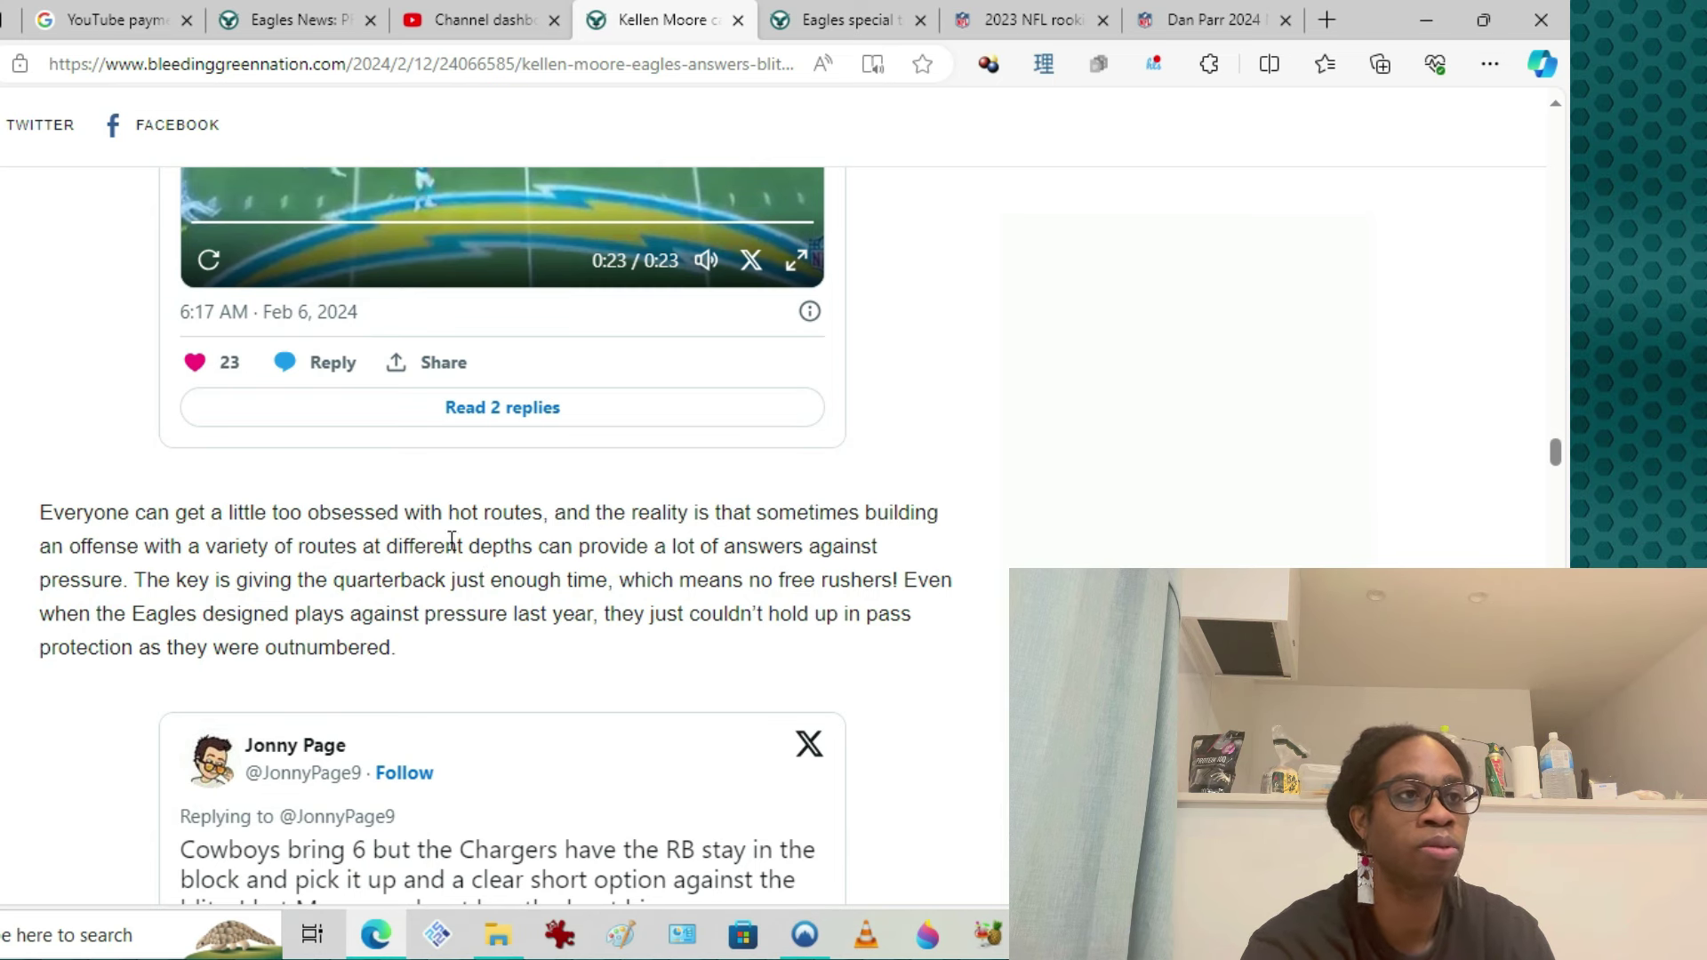
scroll(489, 570, "down", 1)
scroll(480, 565, "down", 2)
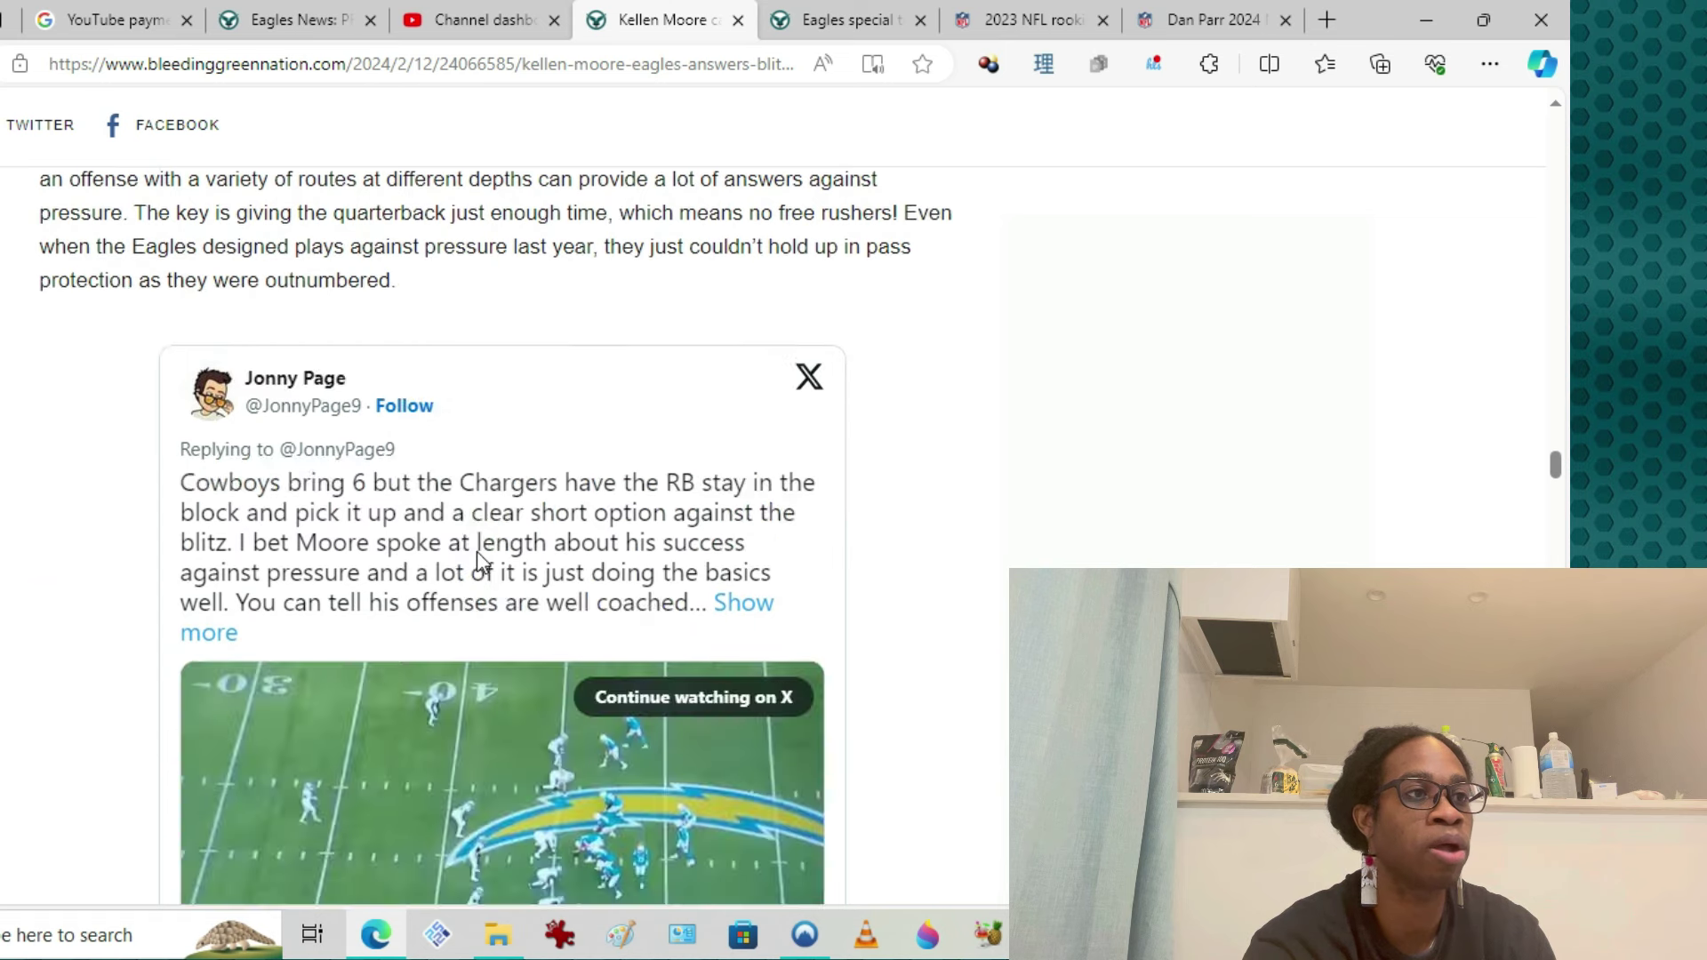
scroll(467, 539, "down", 1)
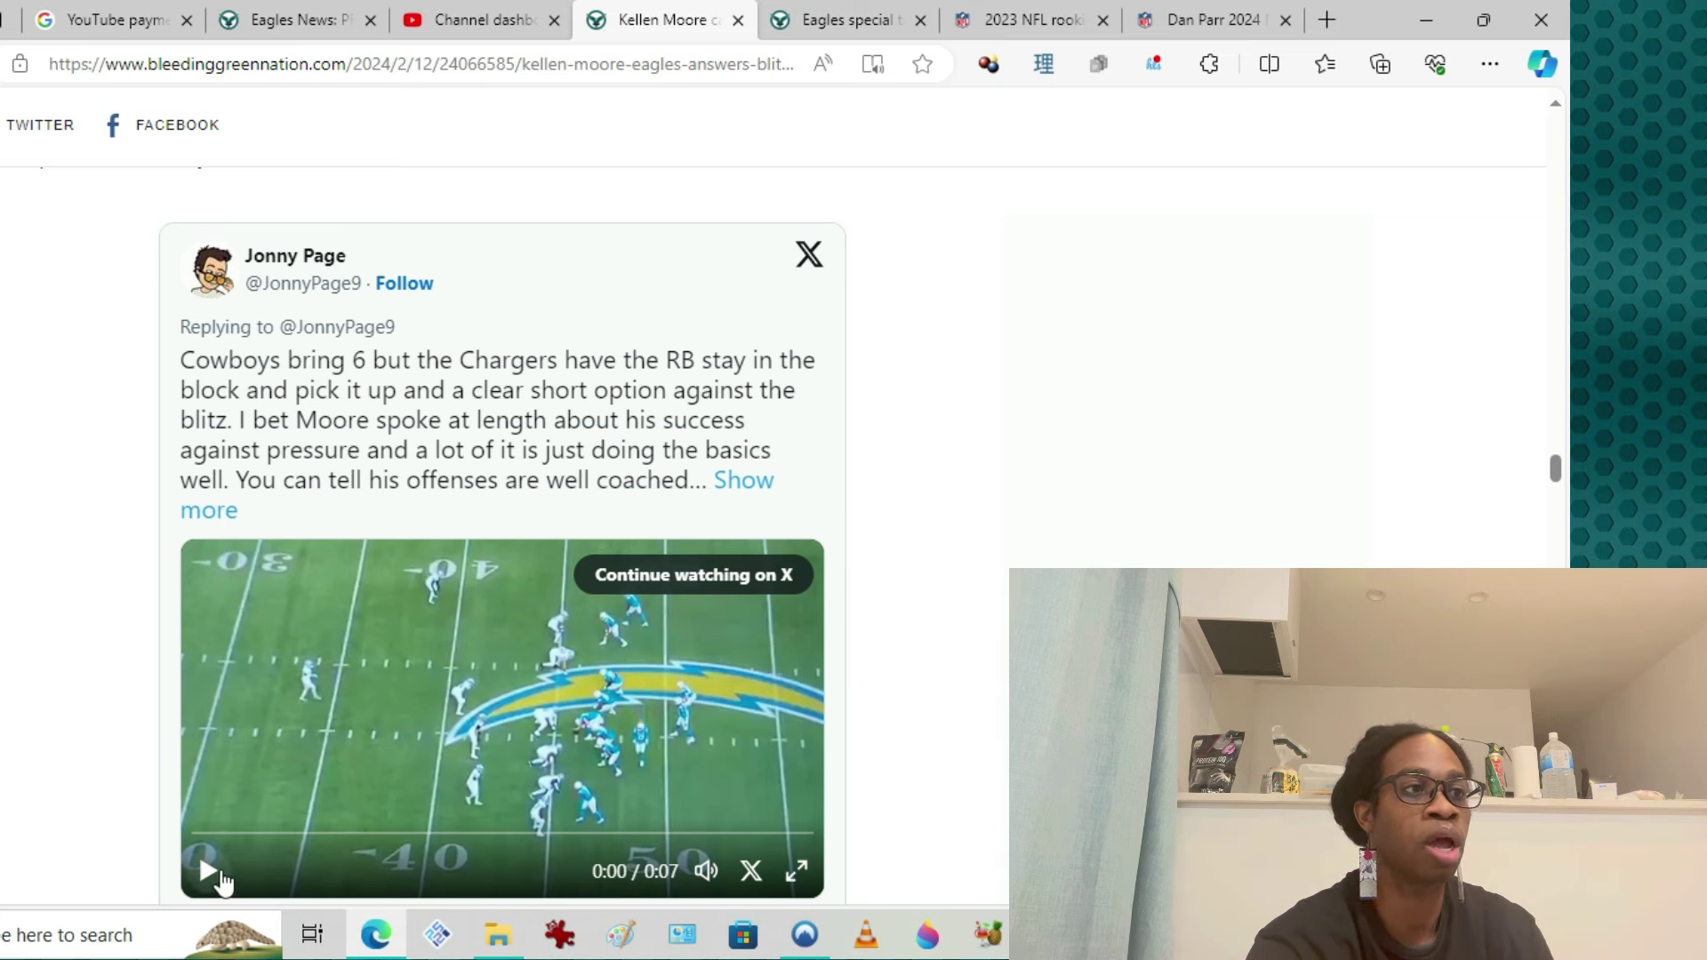
Play the Cowboys-bring-six blitz clip, rewind and replay it, then pause.
left_click(214, 878)
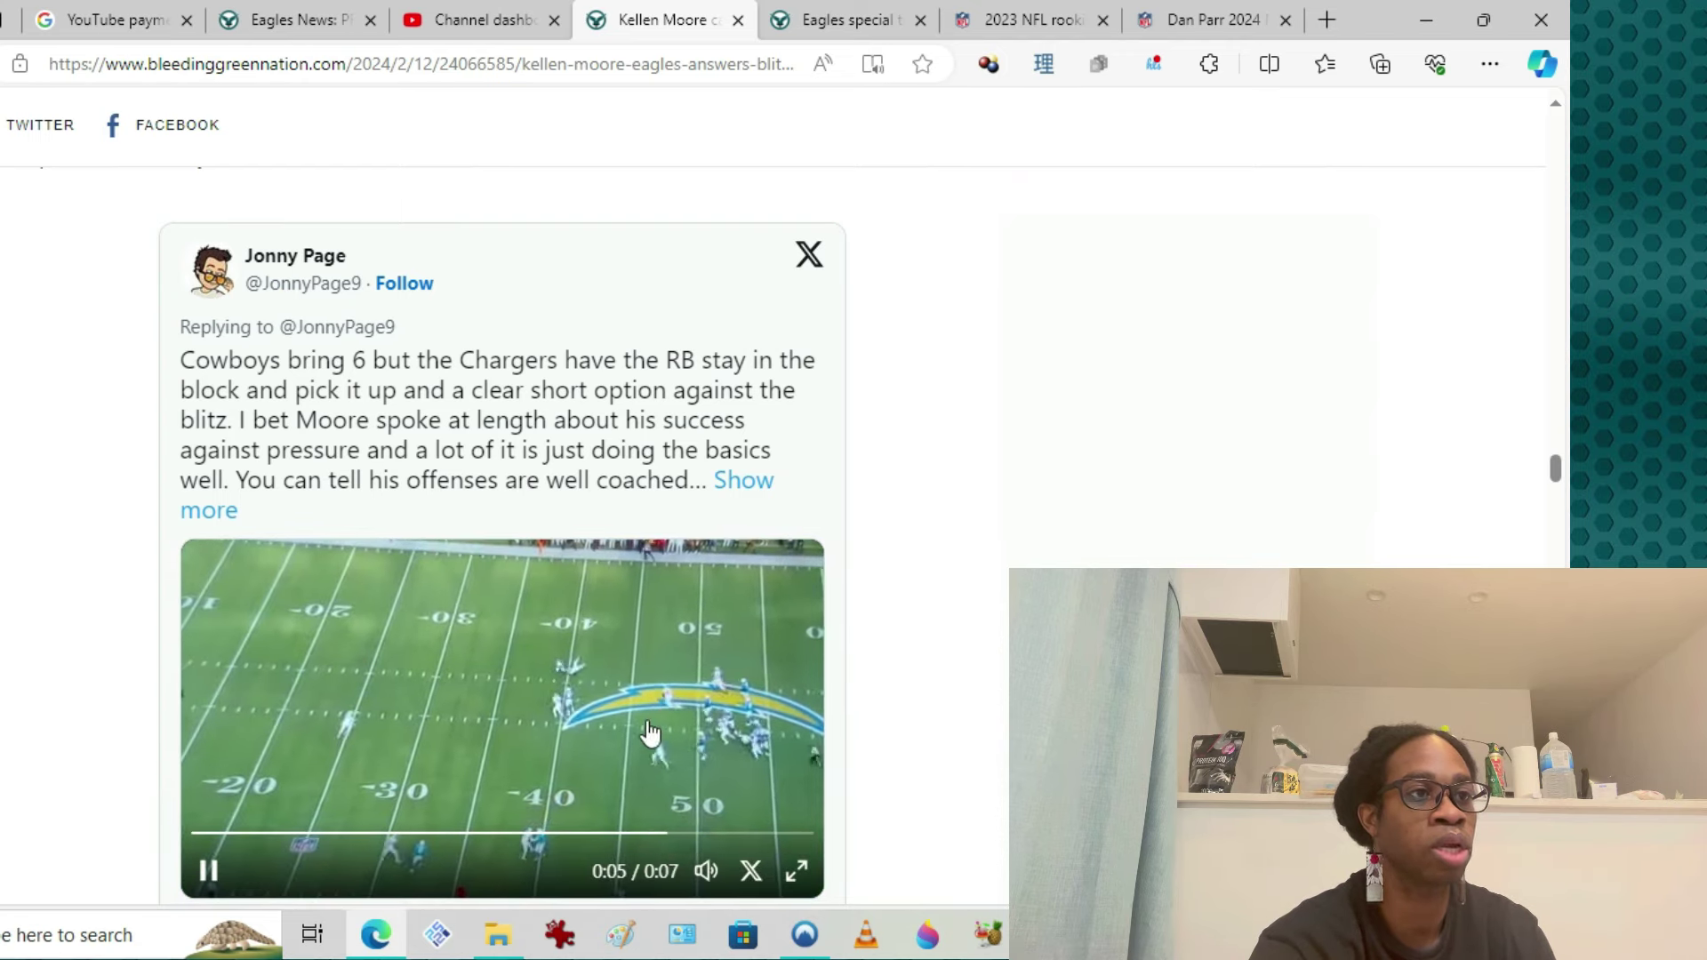
left_click(200, 836)
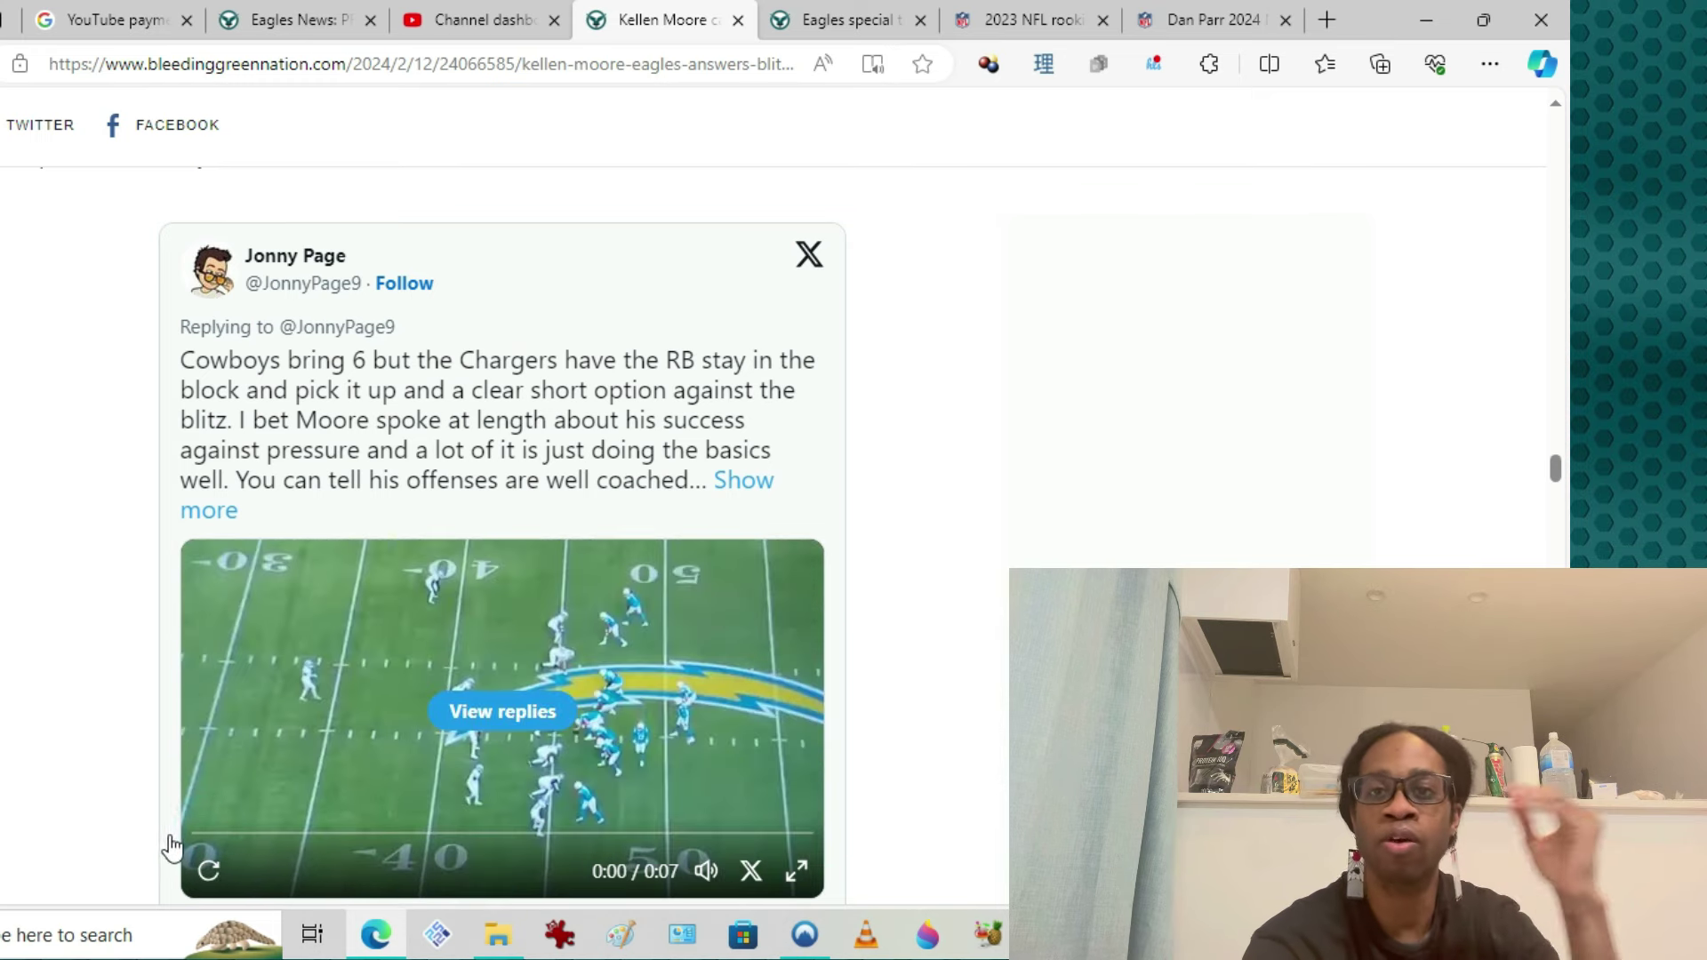
left_click(208, 871)
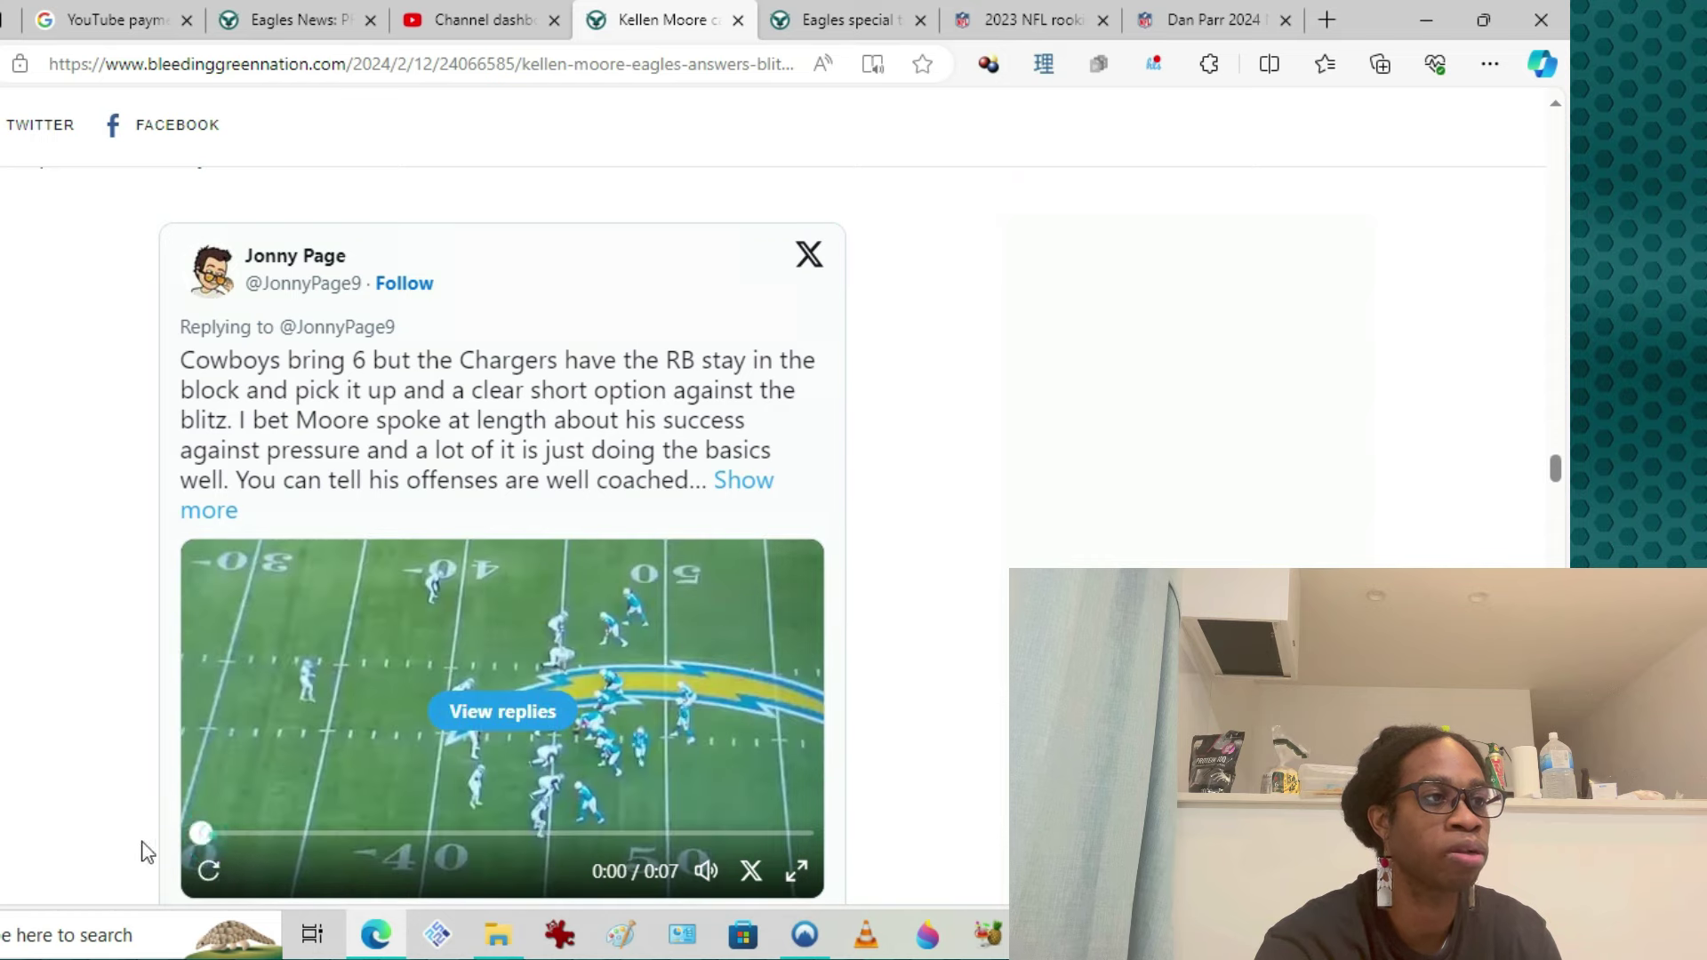
left_click(215, 874)
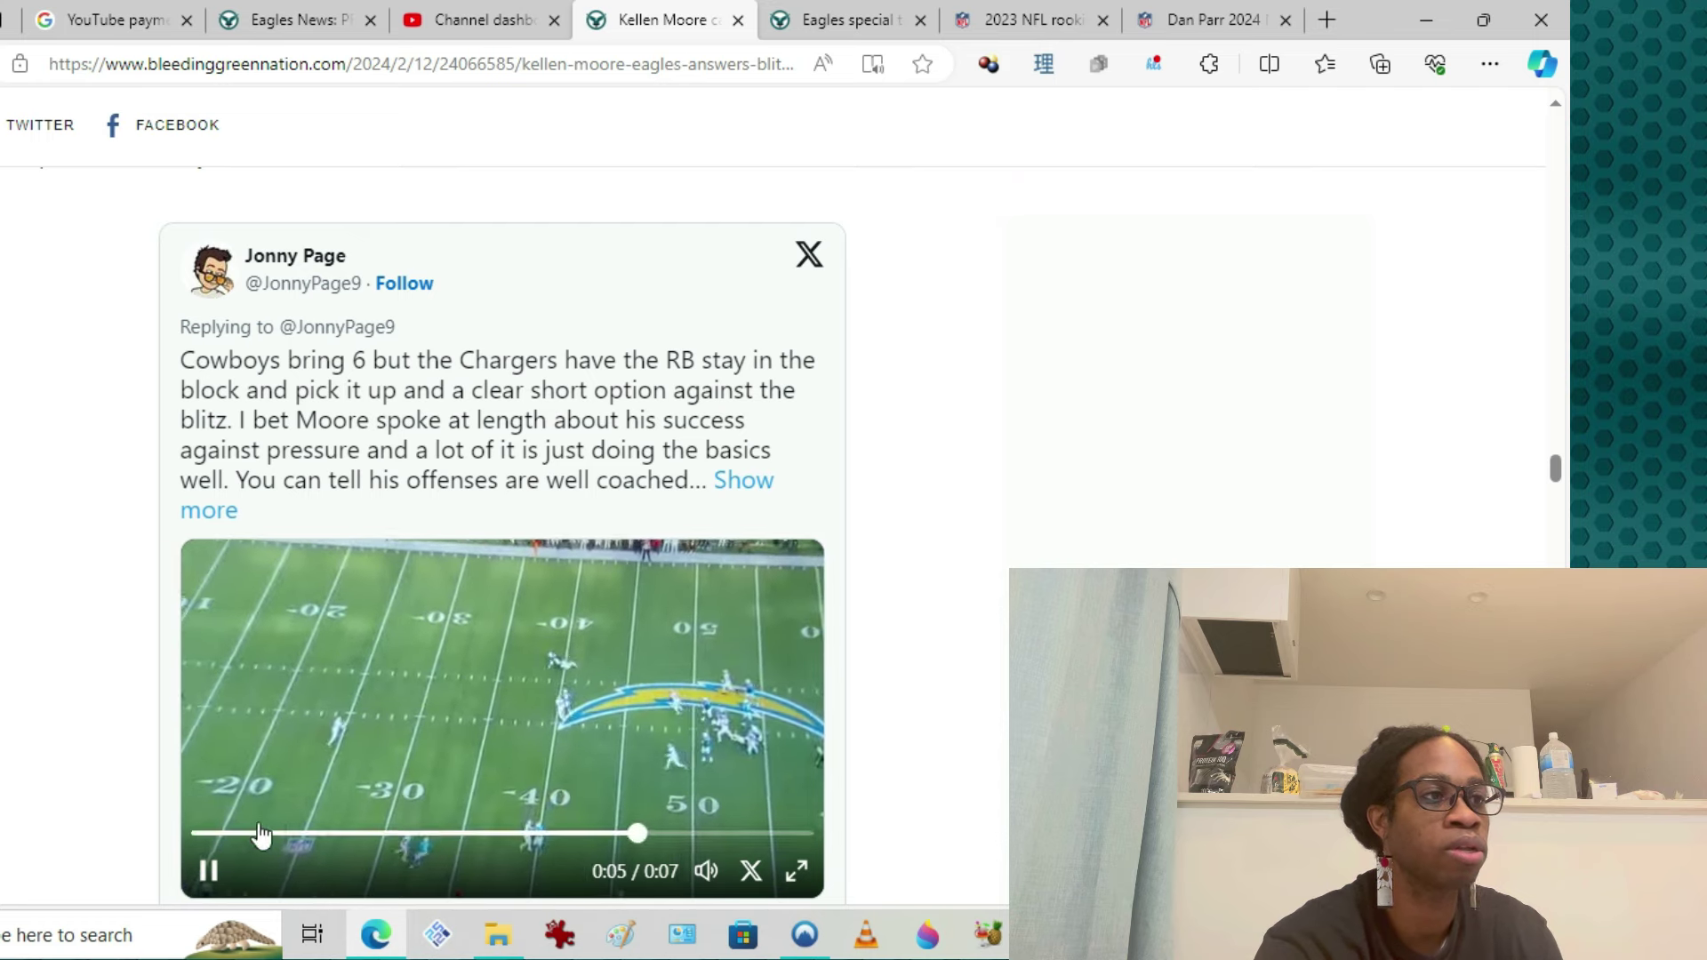
left_click(200, 834)
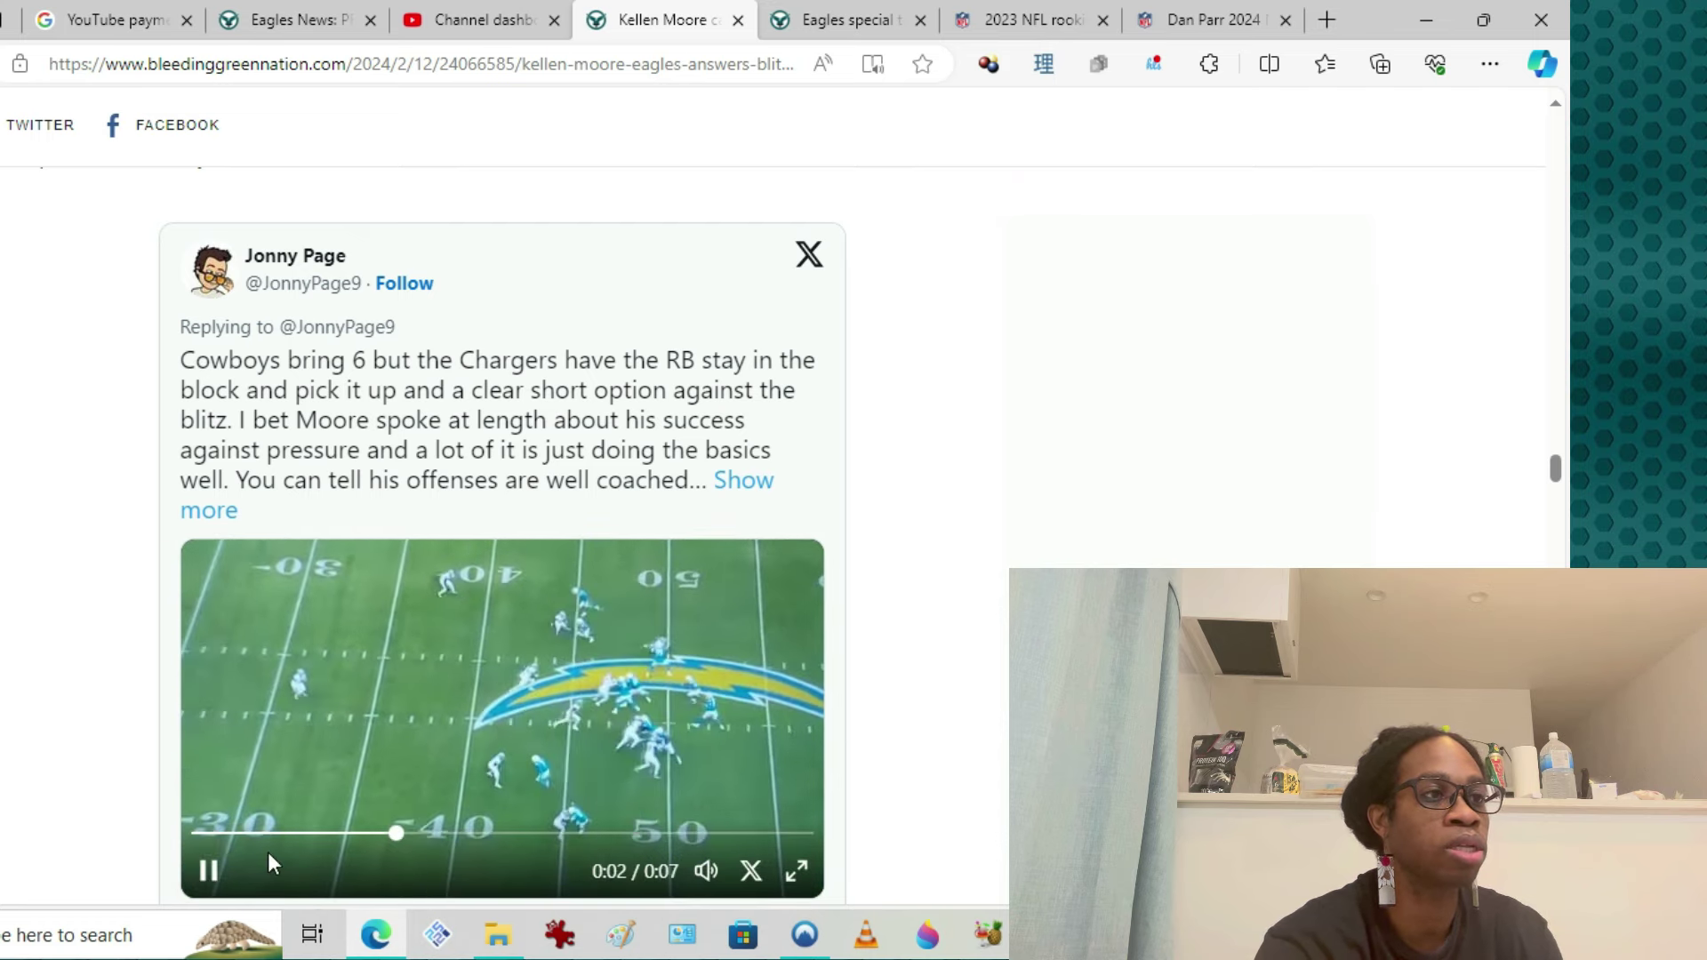
left_click(215, 870)
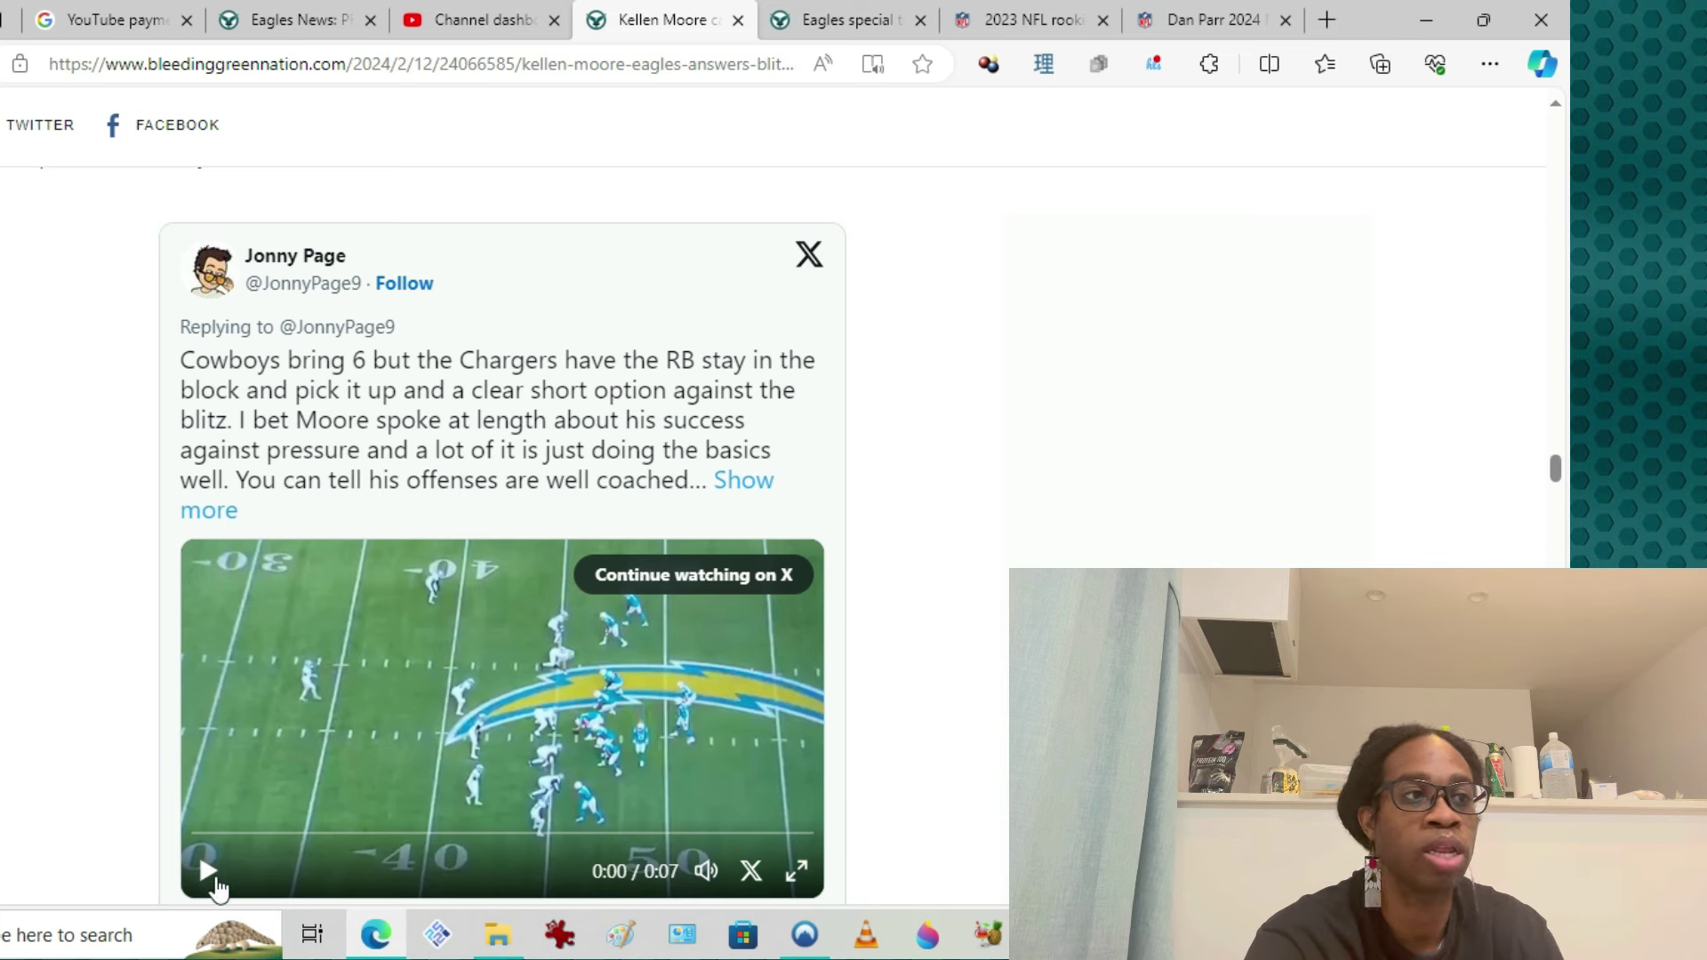
Resume the blitz-pickup clip, rewind to rewatch the pickup, and pause briefly.
left_click(208, 874)
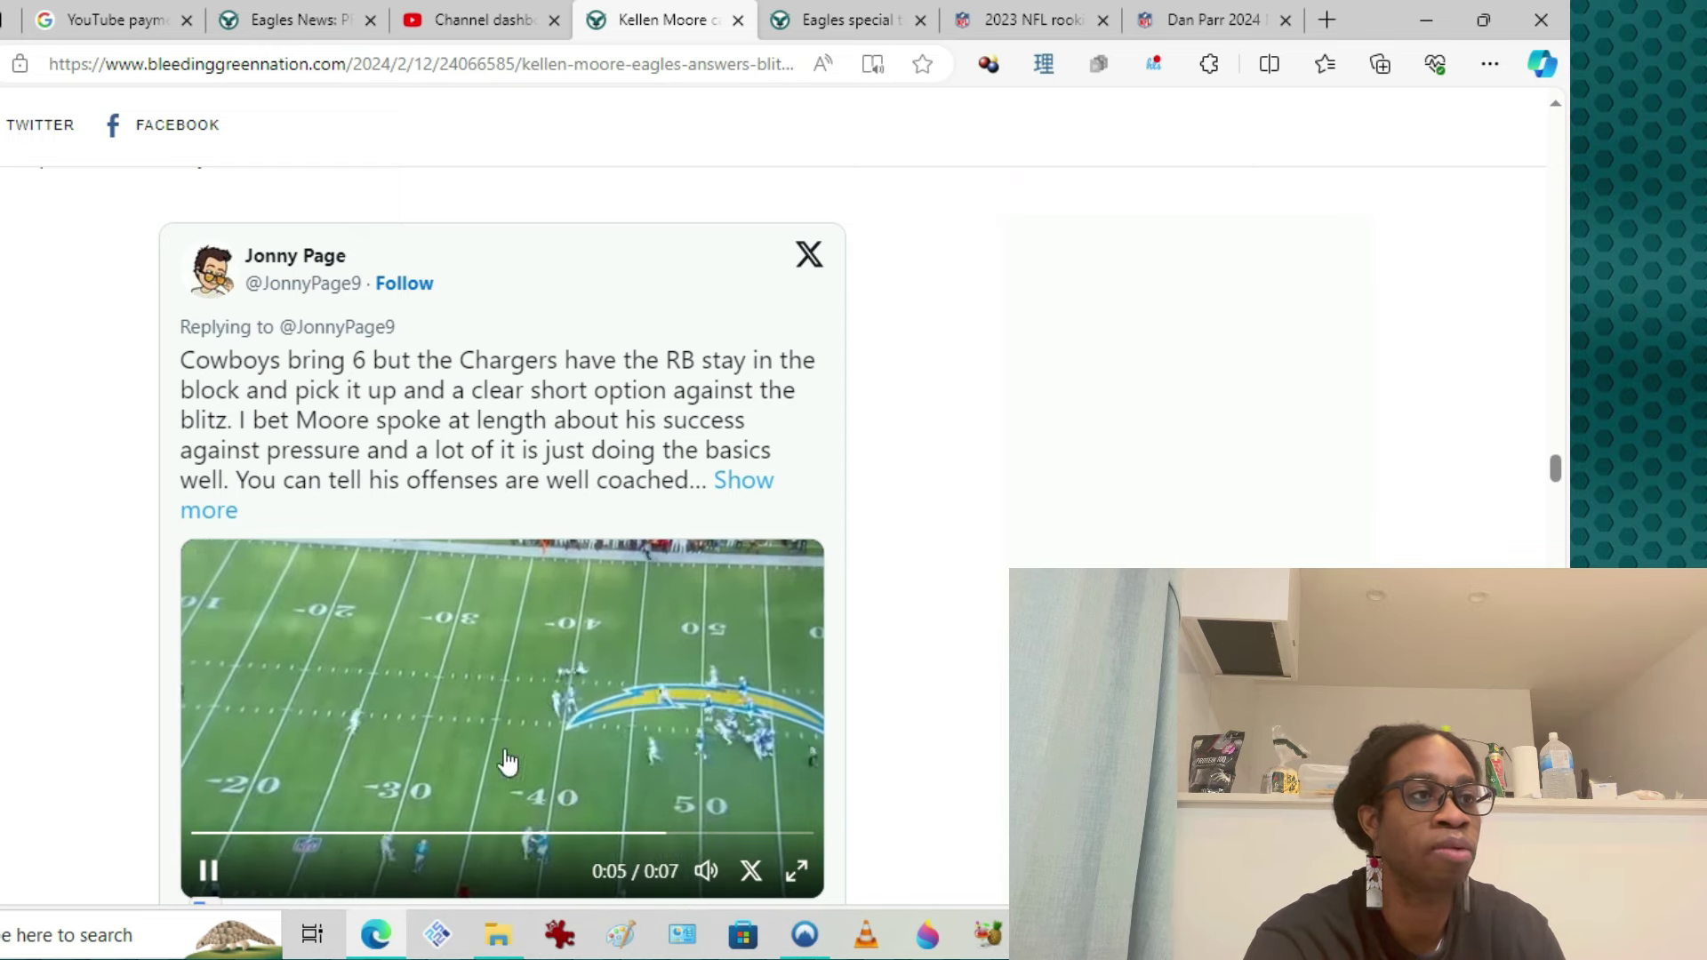
left_click(352, 836)
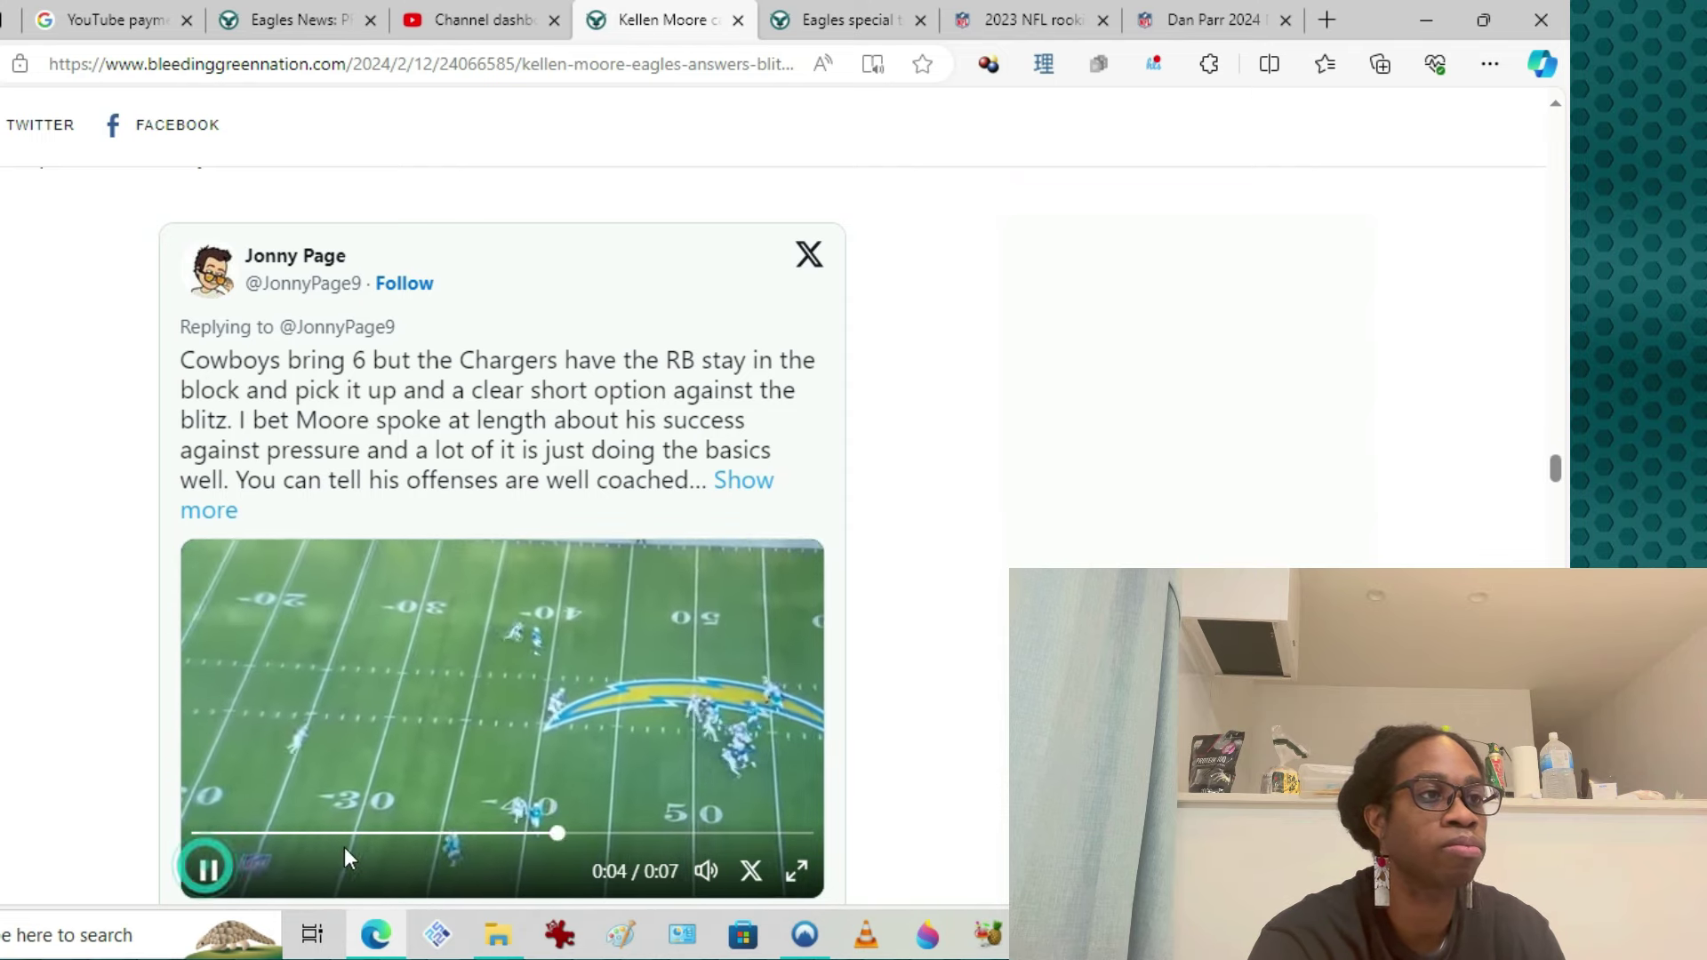
left_click(210, 870)
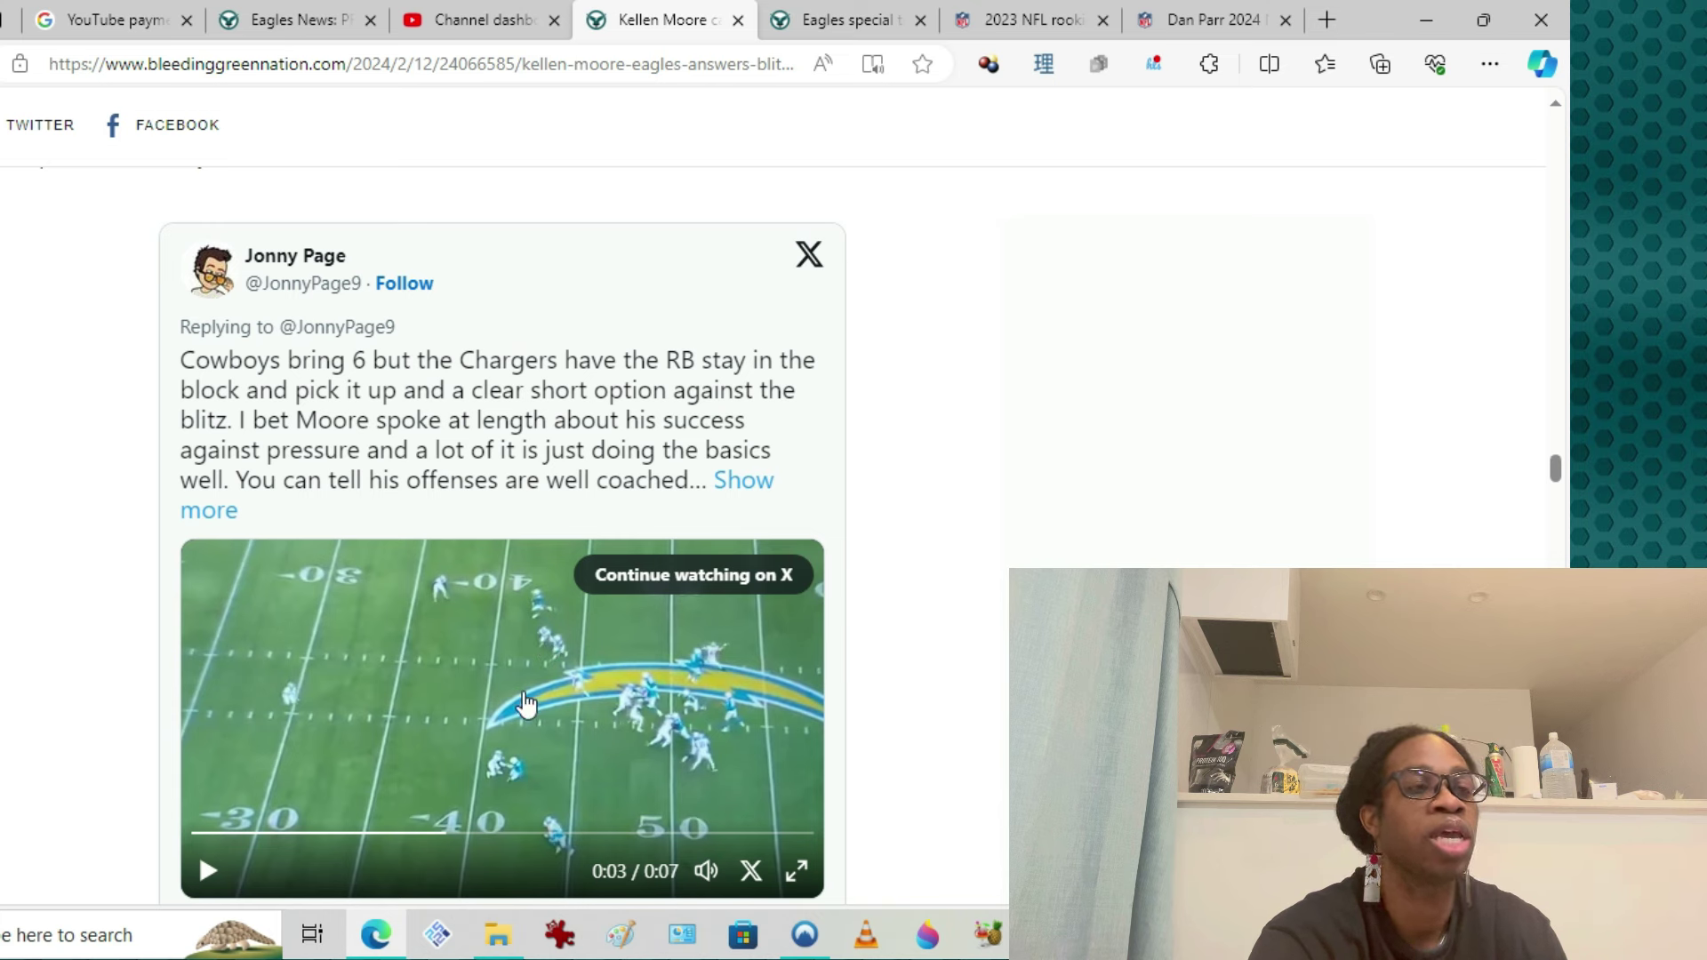
left_click(206, 872)
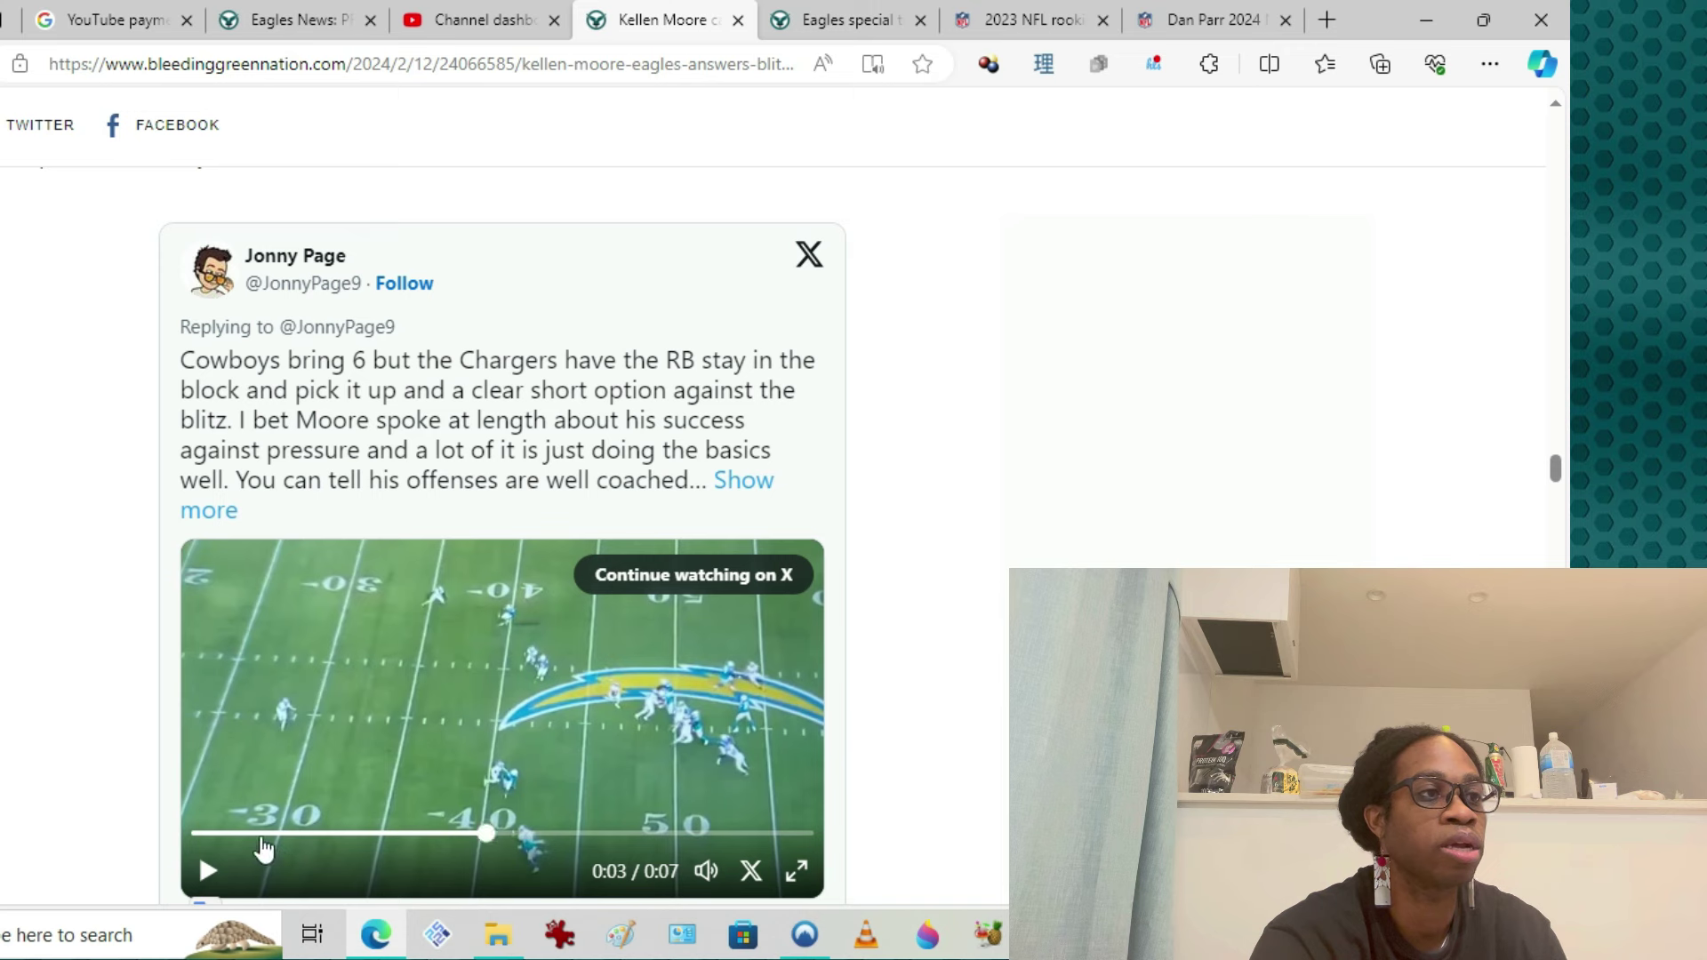
Restart the blitz clip, pause at three seconds, then let it finish.
left_click(239, 836)
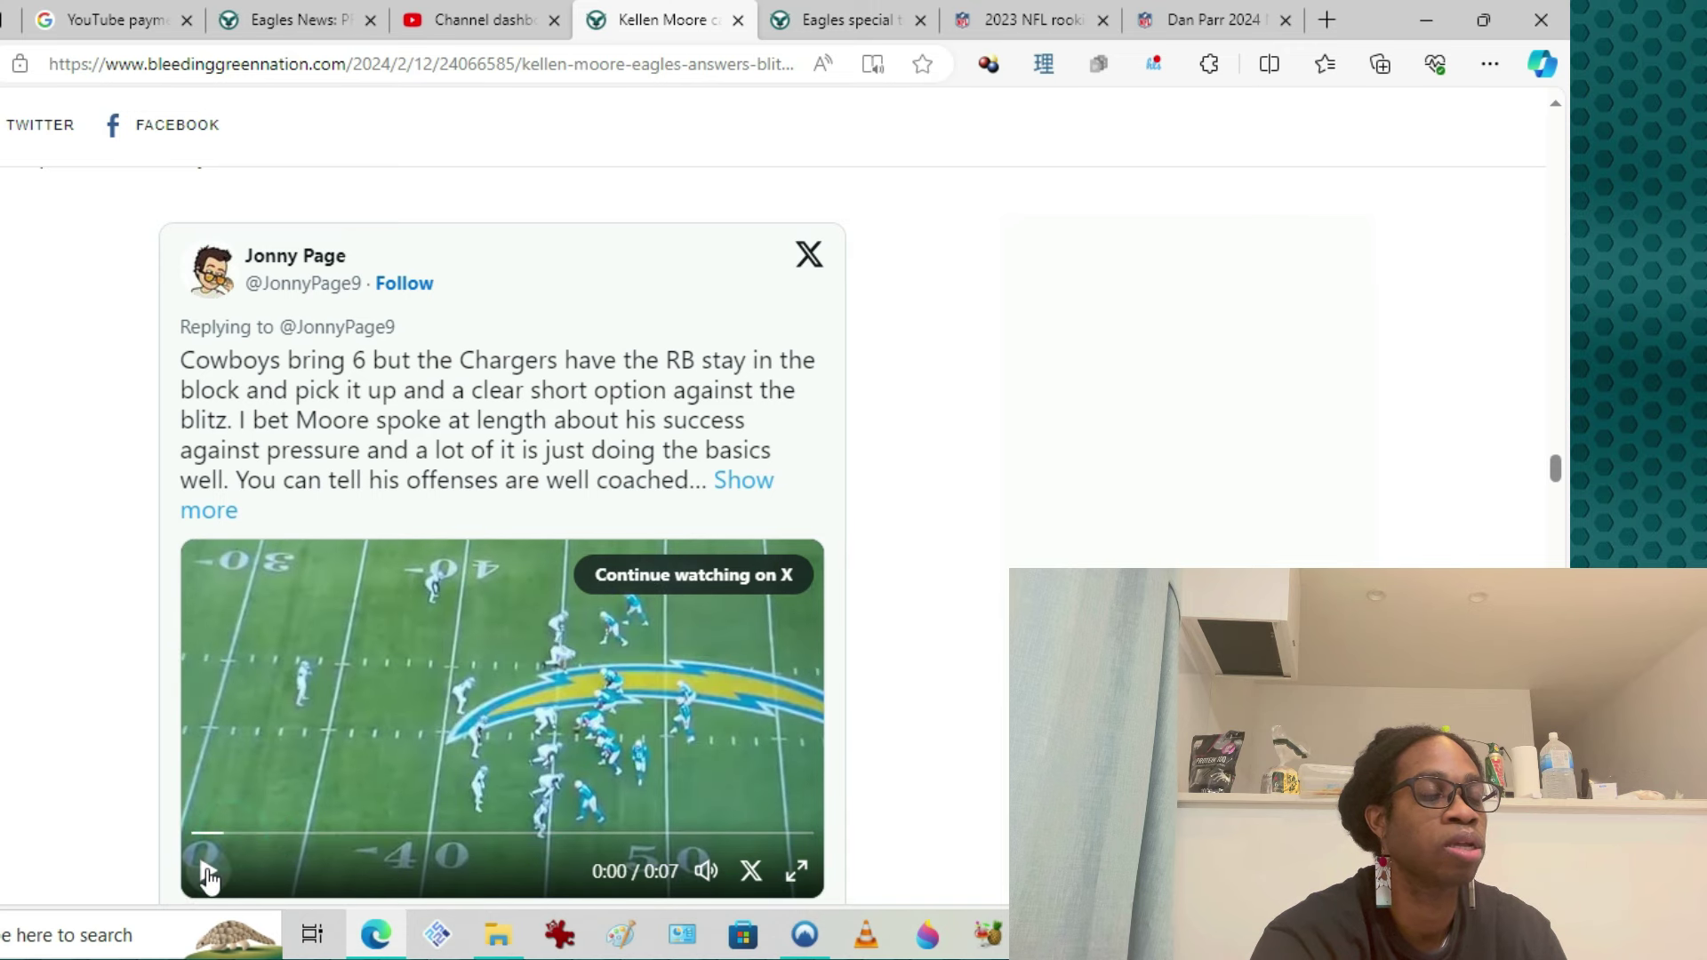
left_click(209, 871)
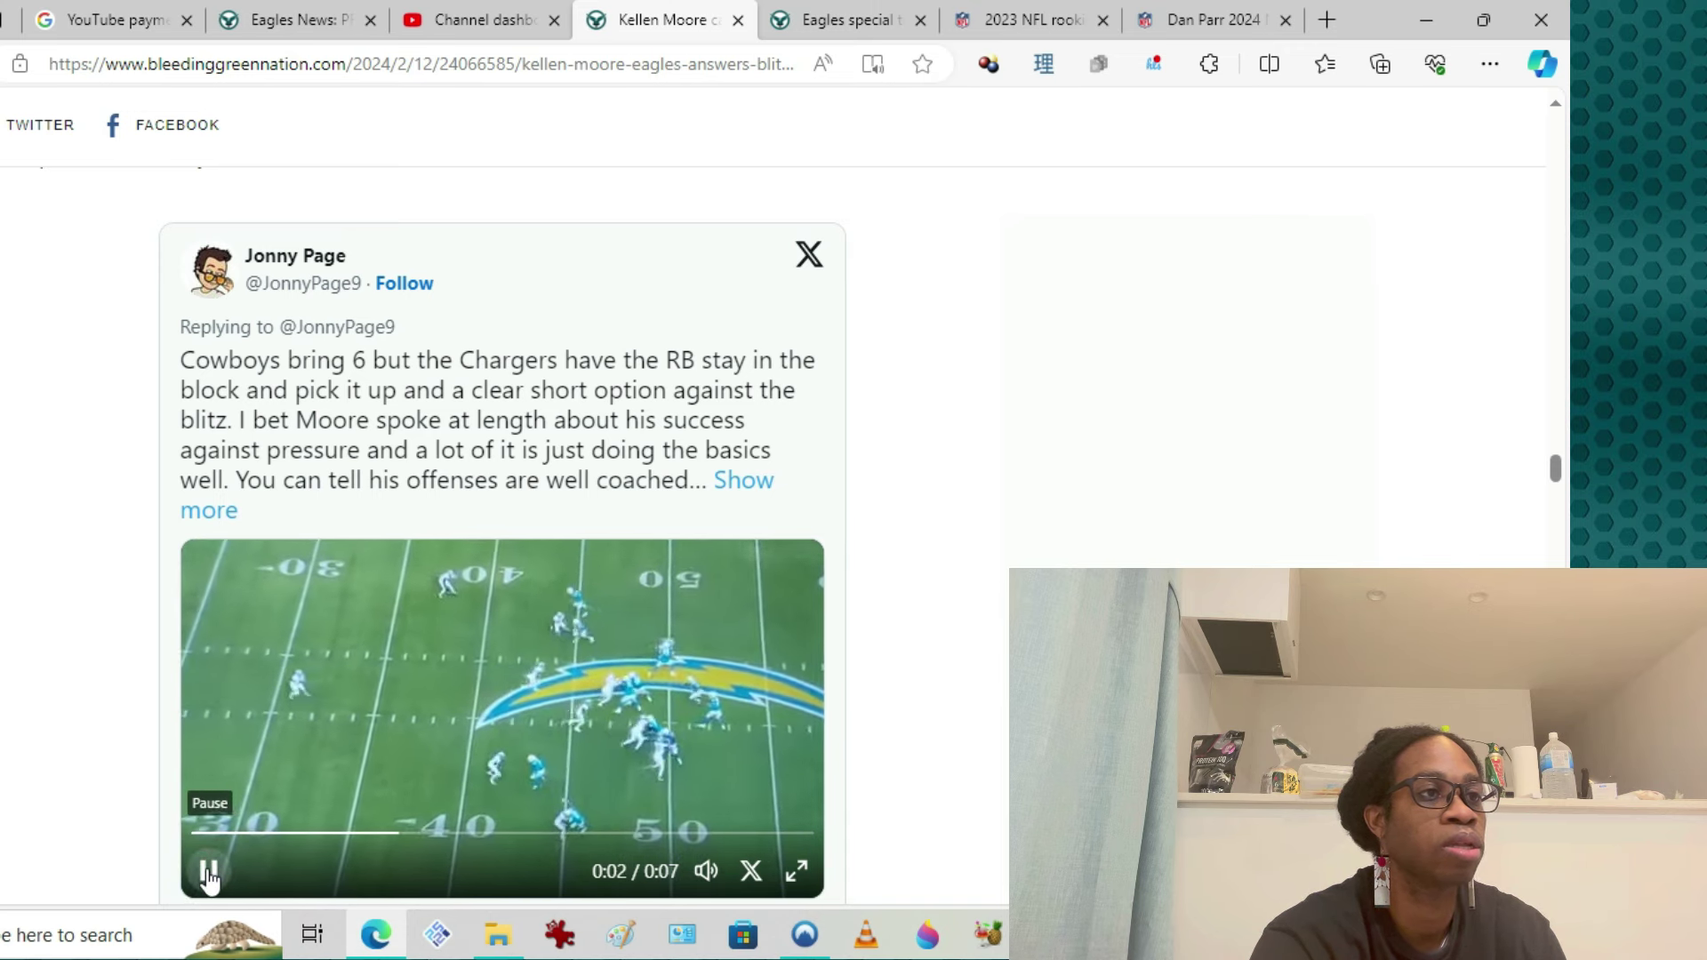
left_click(209, 872)
left_click(209, 871)
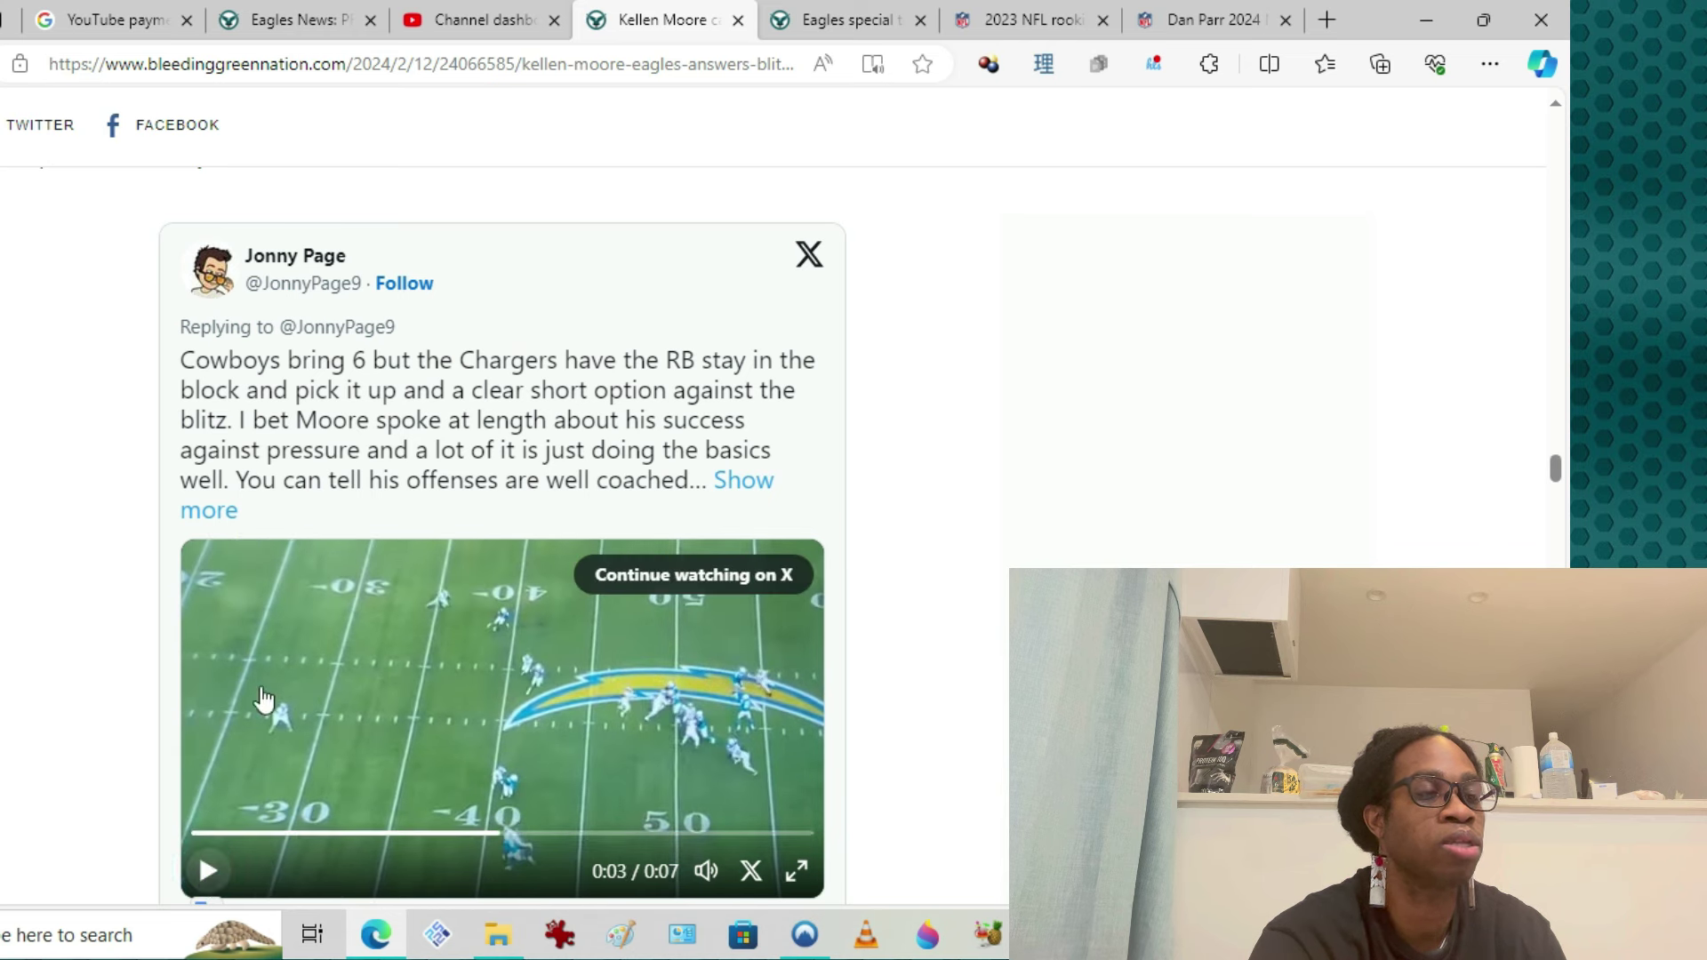
left_click(214, 873)
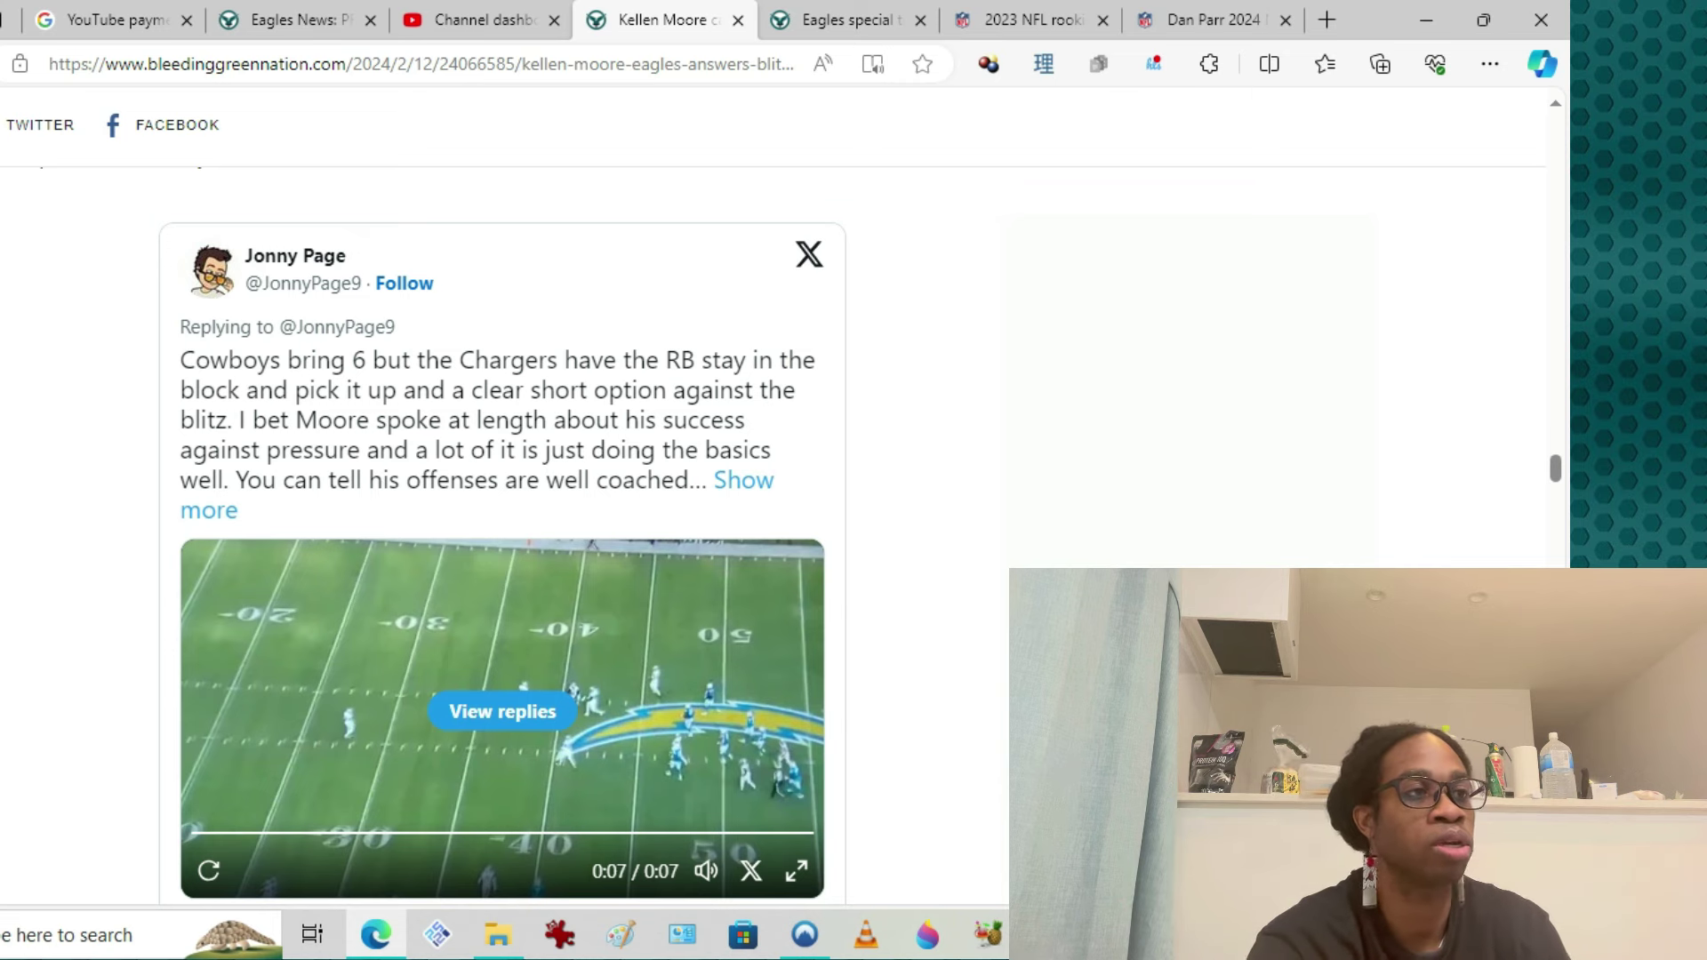
scroll(40, 547, "down", 3)
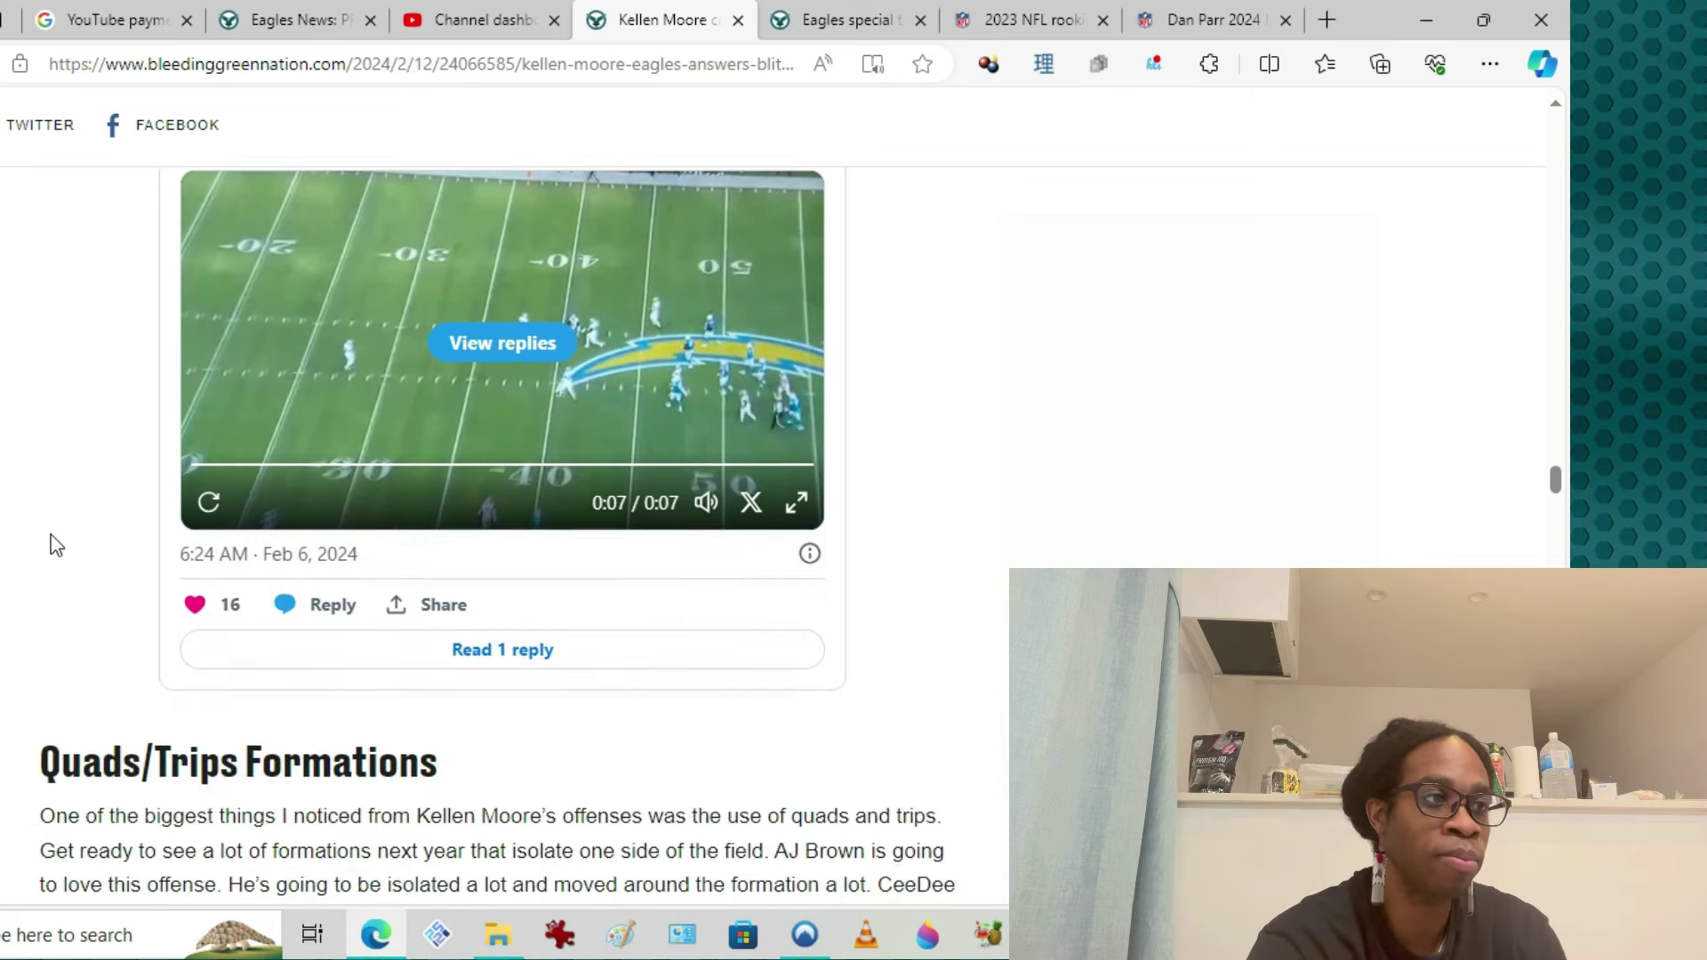
scroll(63, 474, "down", 2)
scroll(61, 464, "down", 1)
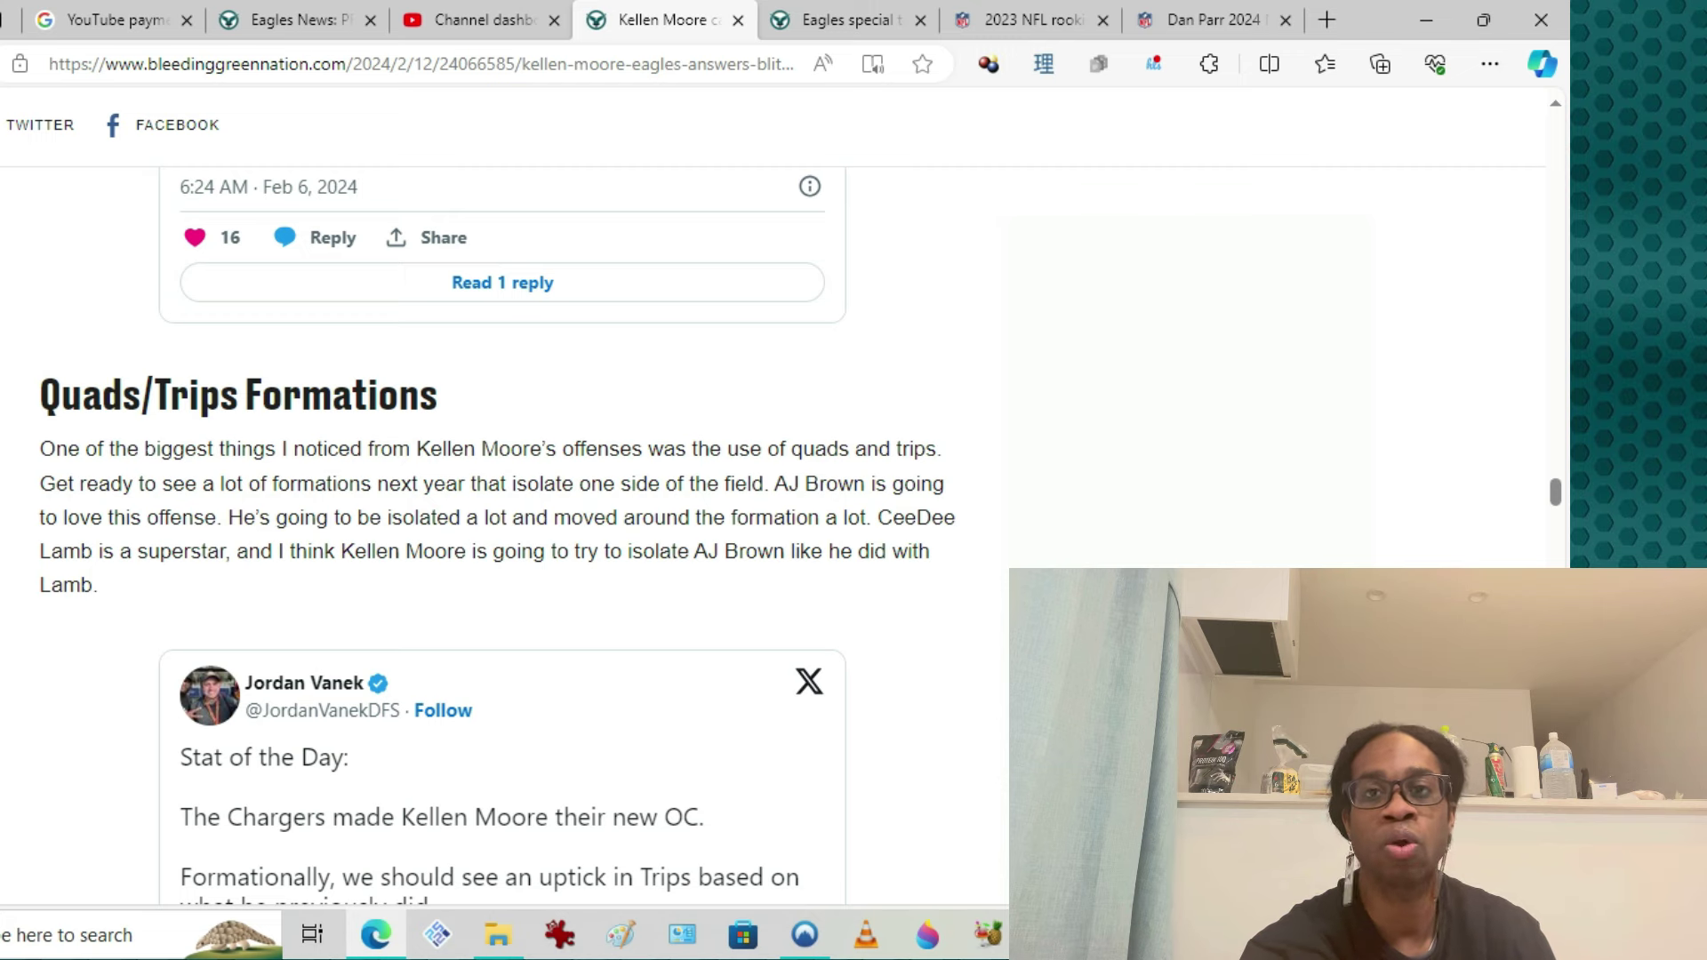
scroll(494, 535, "down", 2)
scroll(494, 535, "down", 3)
scroll(495, 534, "up", 4)
scroll(495, 534, "up", 1)
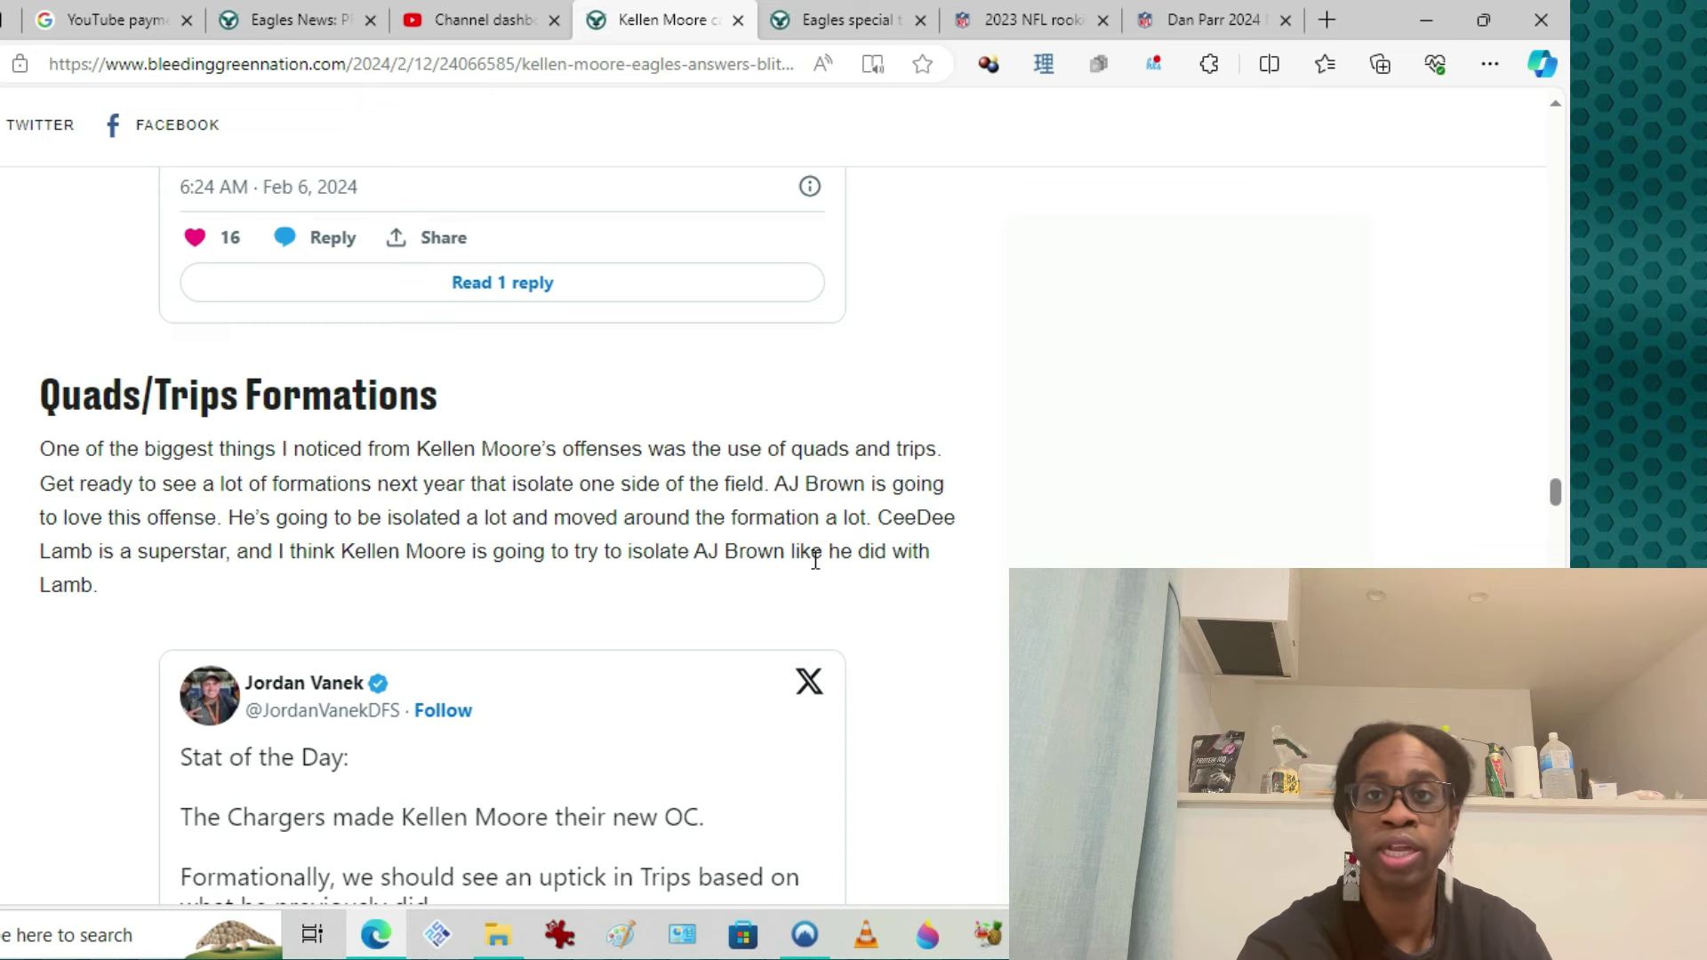
scroll(691, 572, "down", 5)
scroll(600, 534, "up", 2)
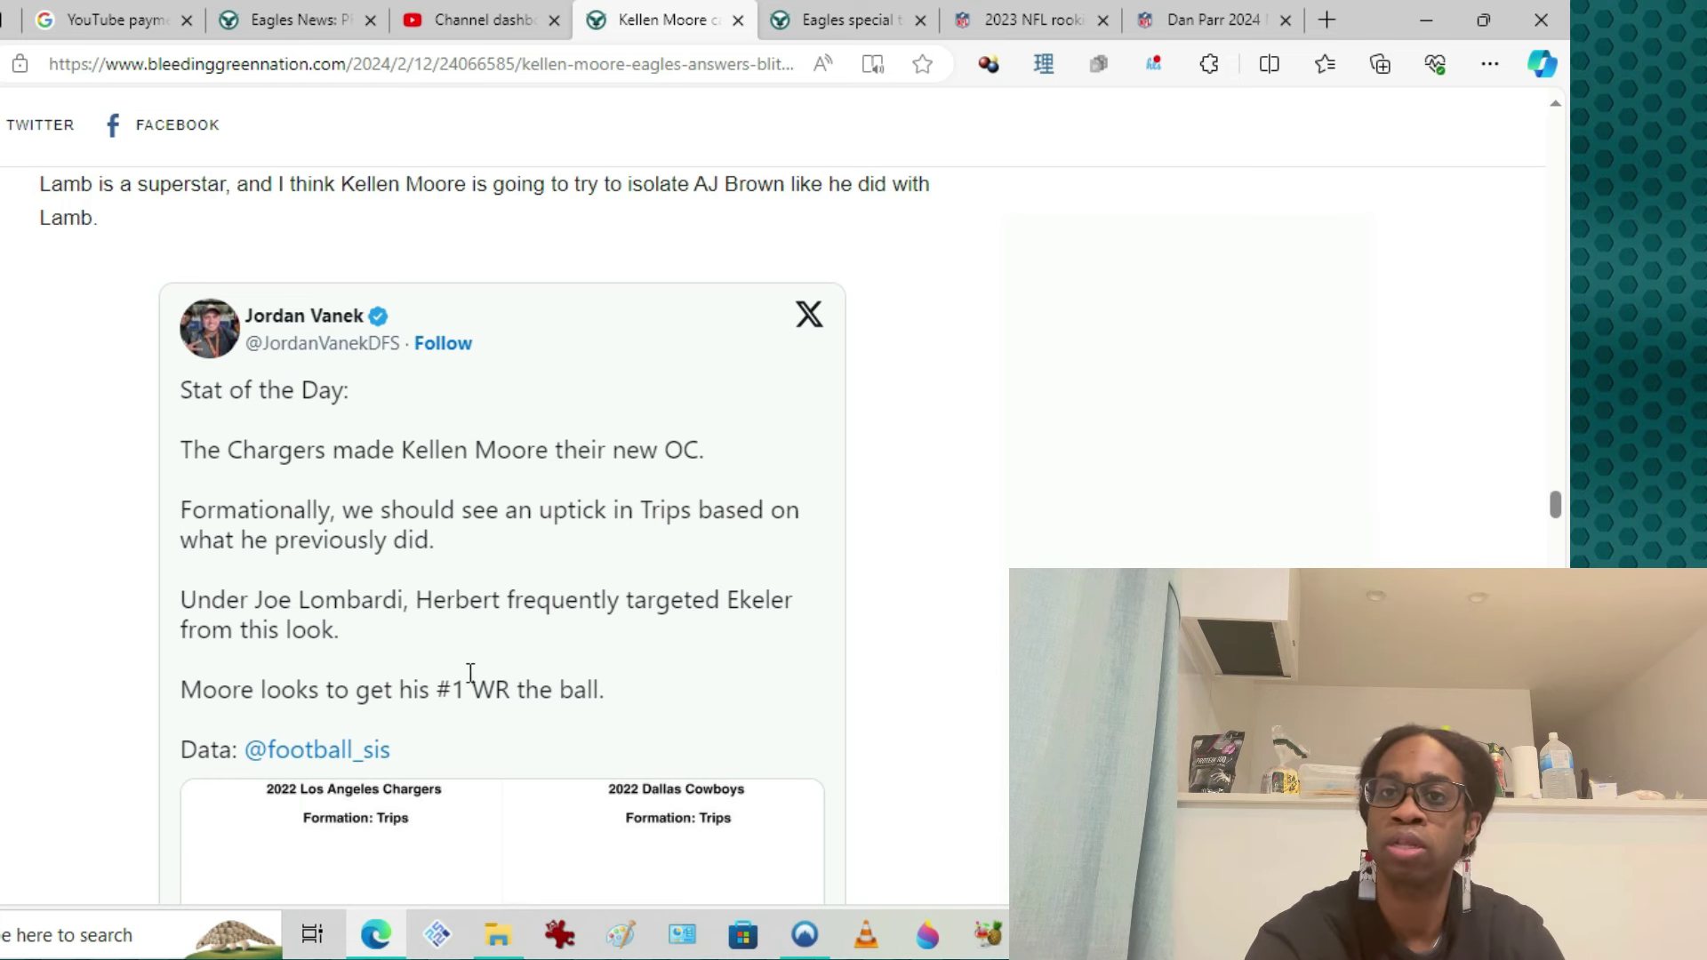
scroll(464, 787, "down", 1)
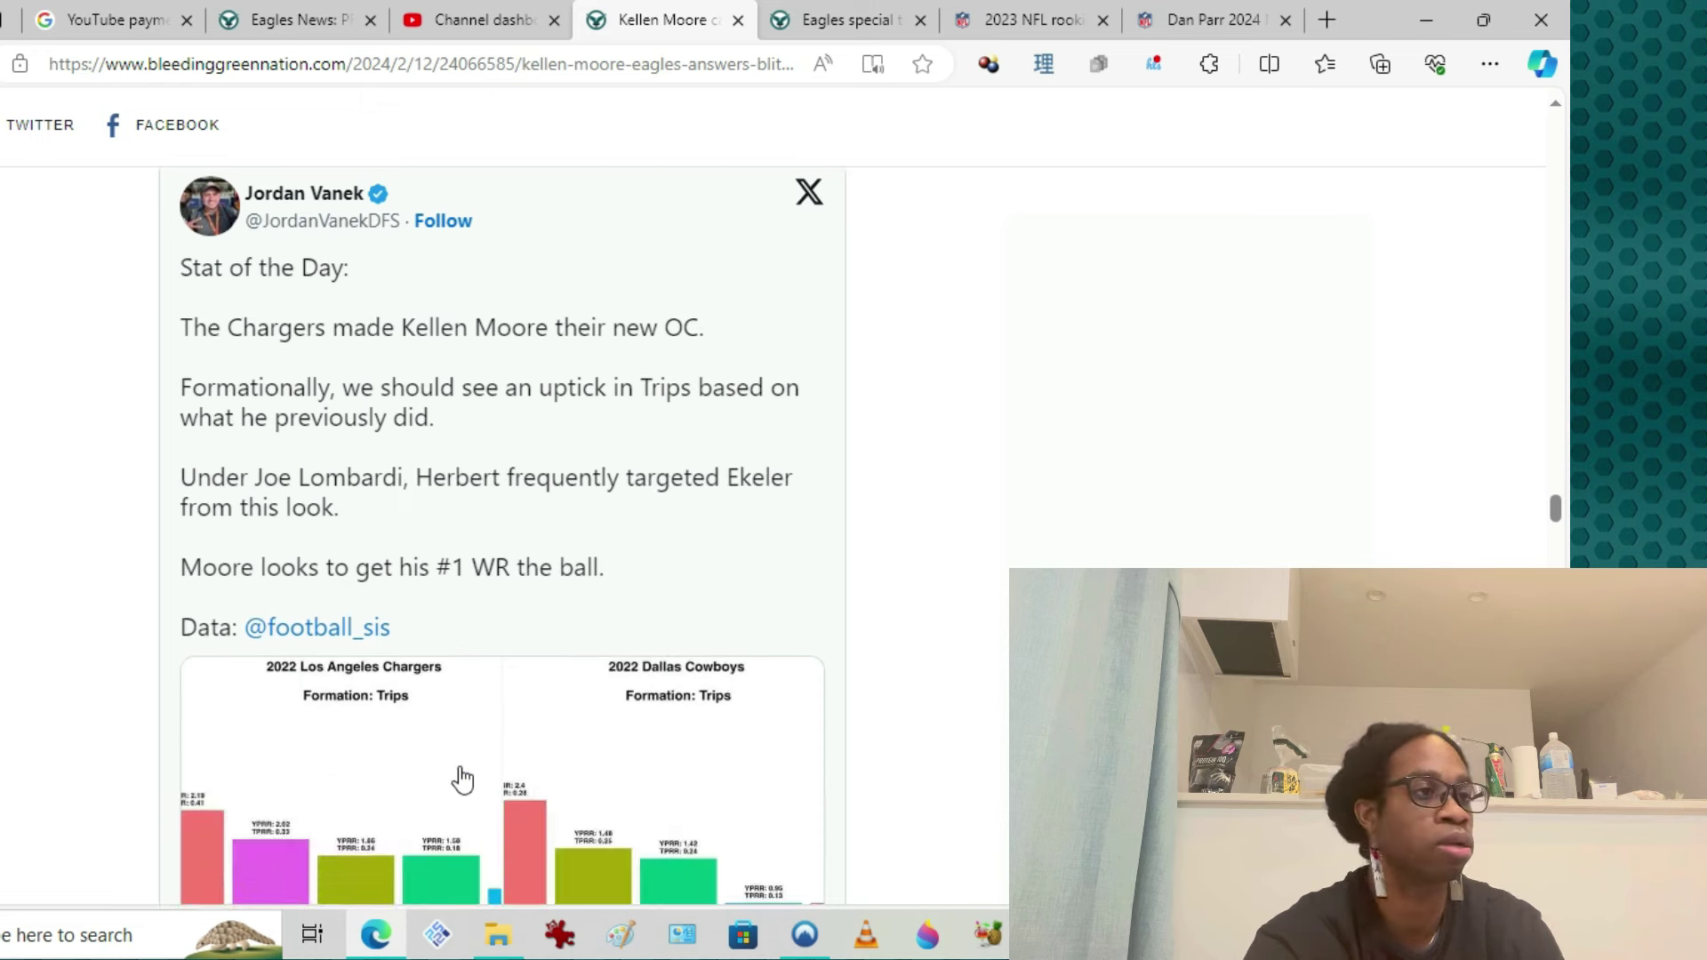
scroll(458, 760, "down", 5)
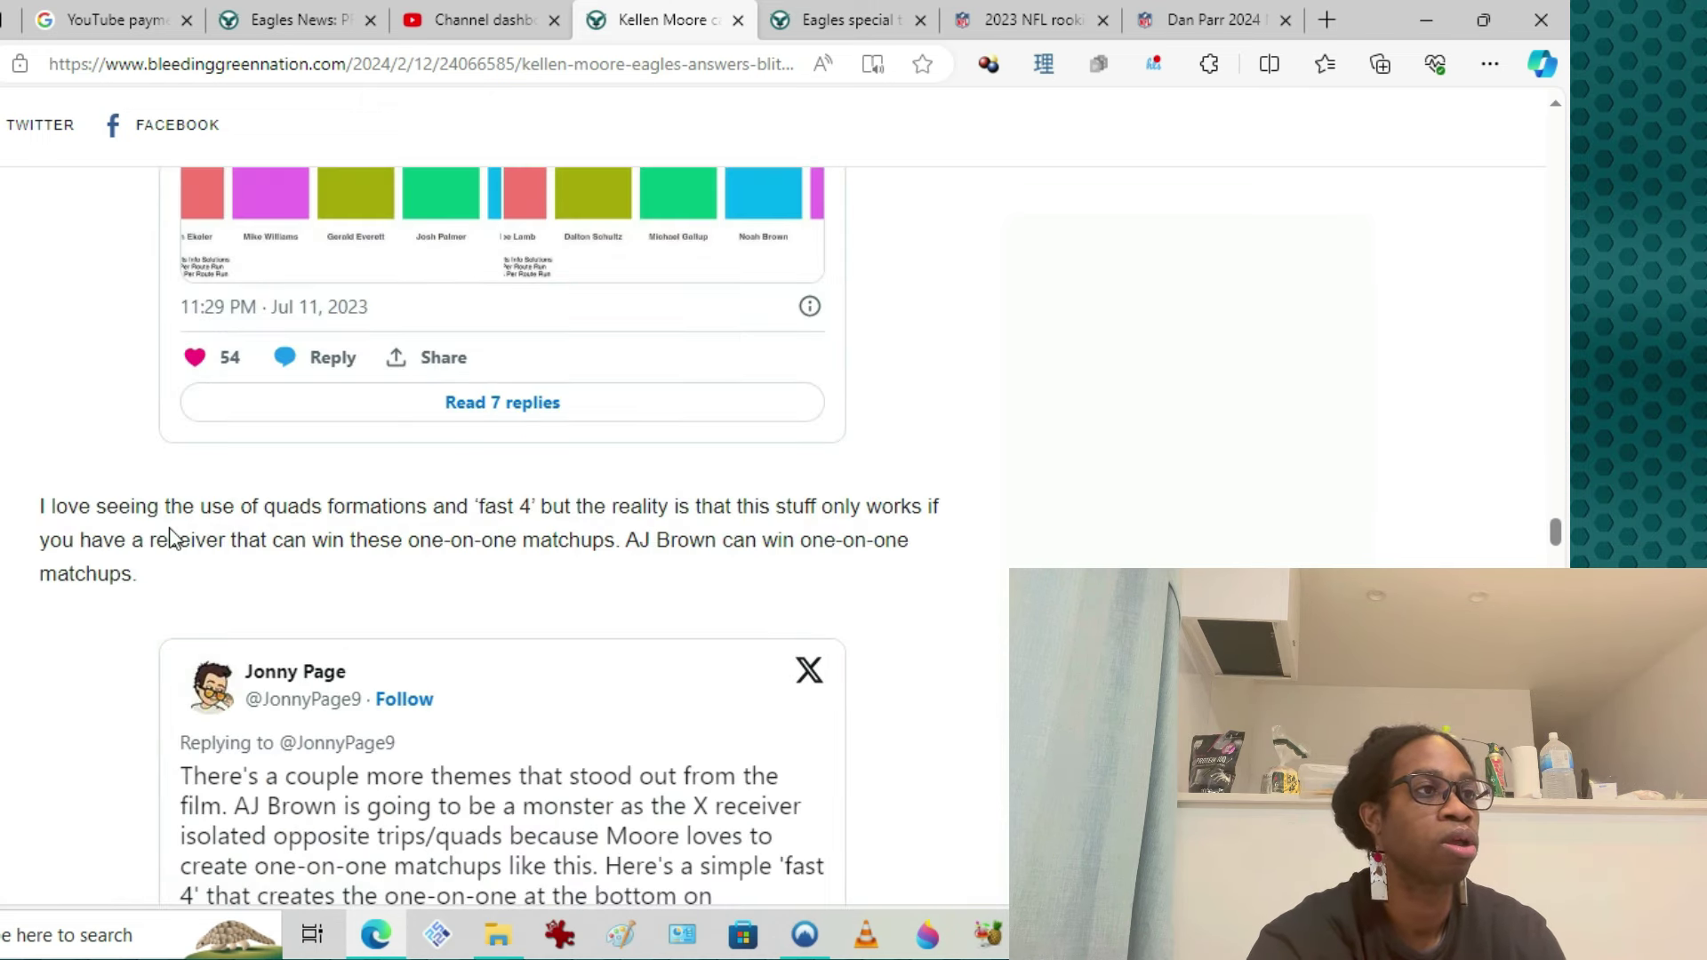
scroll(355, 508, "down", 4)
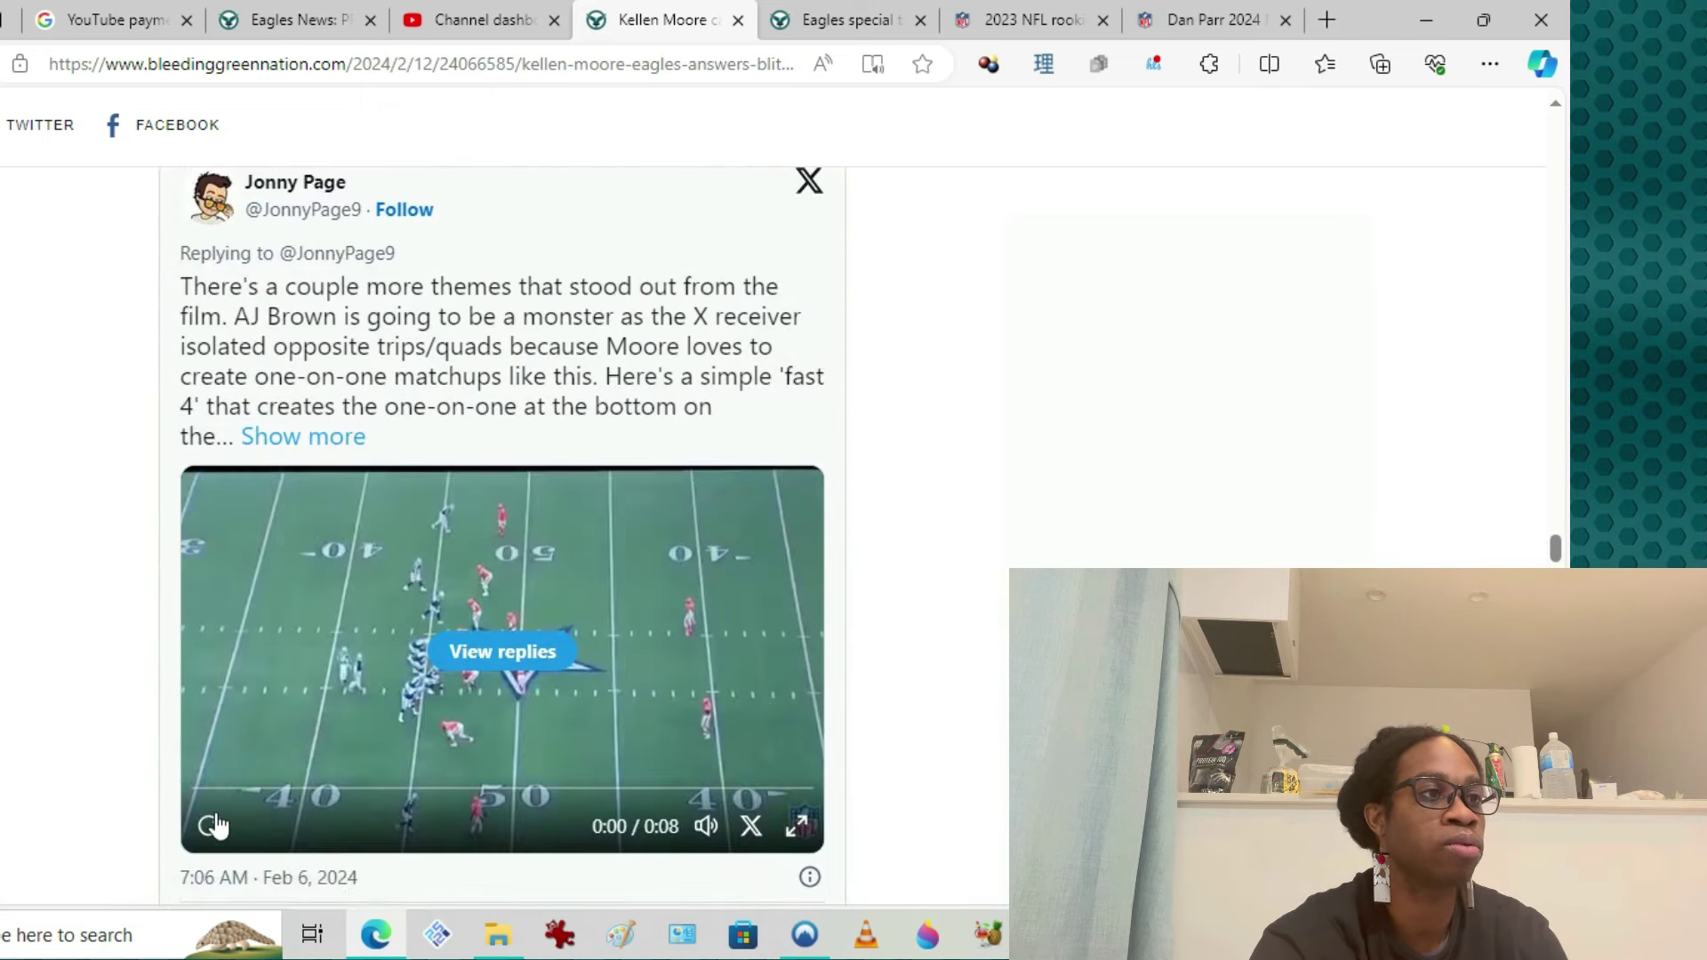
Play the 'fast 4' AJ Brown one-on-one clip and replay it once finished.
left_click(216, 827)
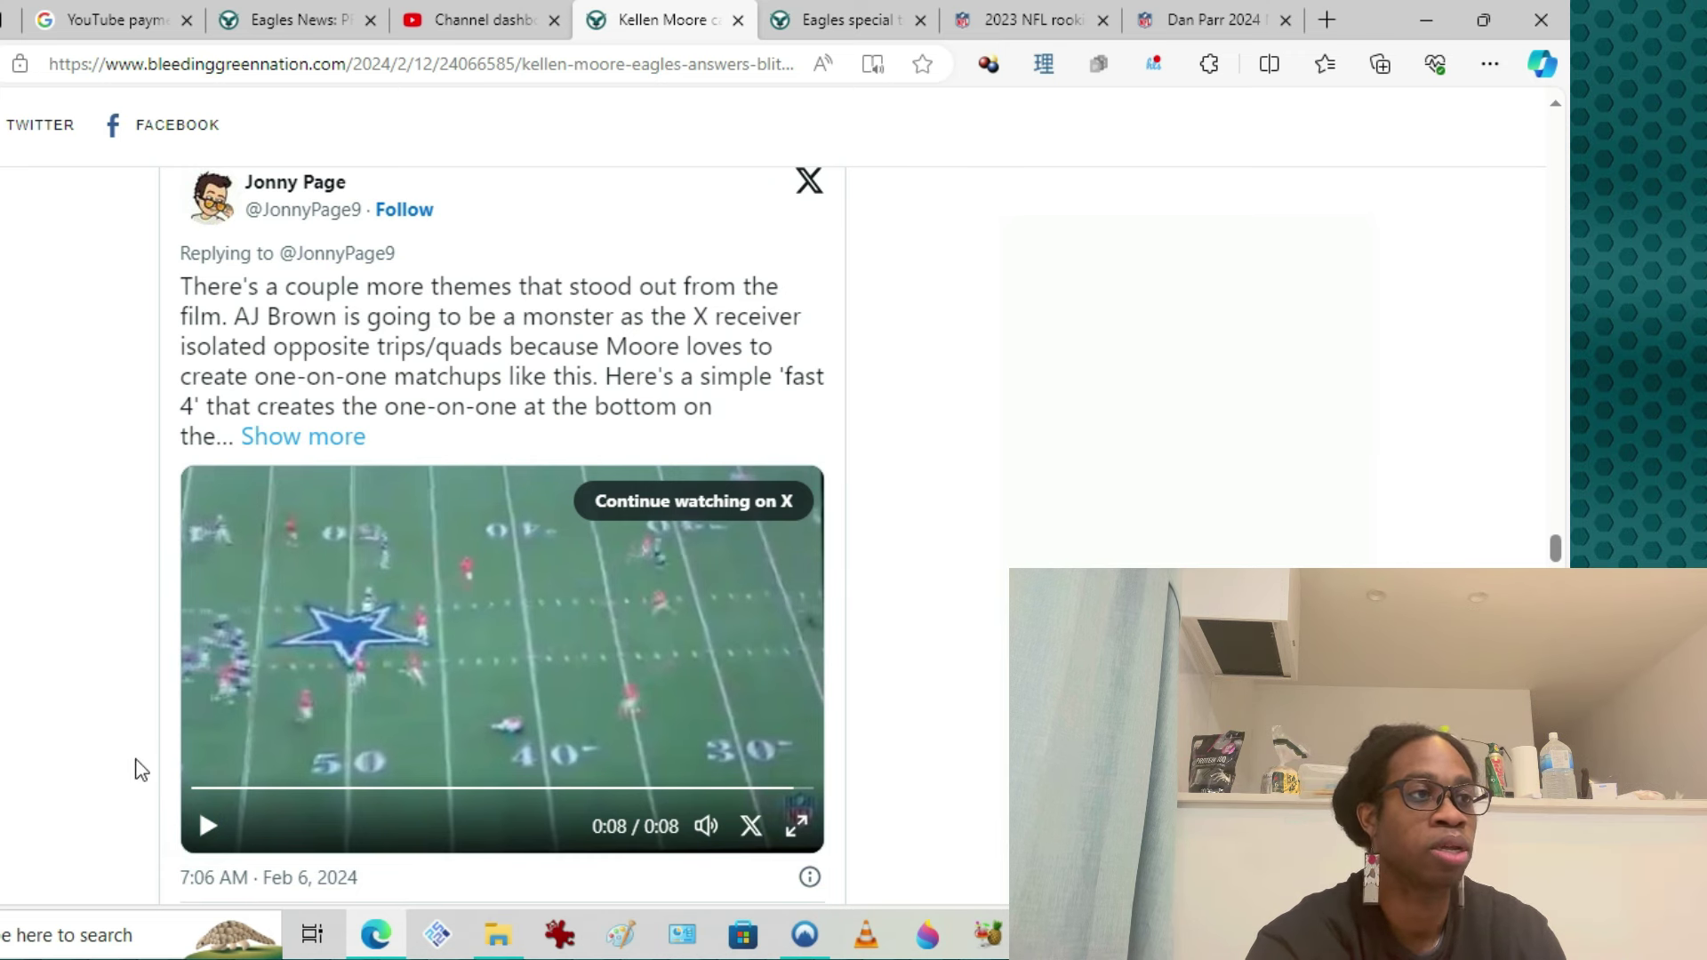
left_click(207, 824)
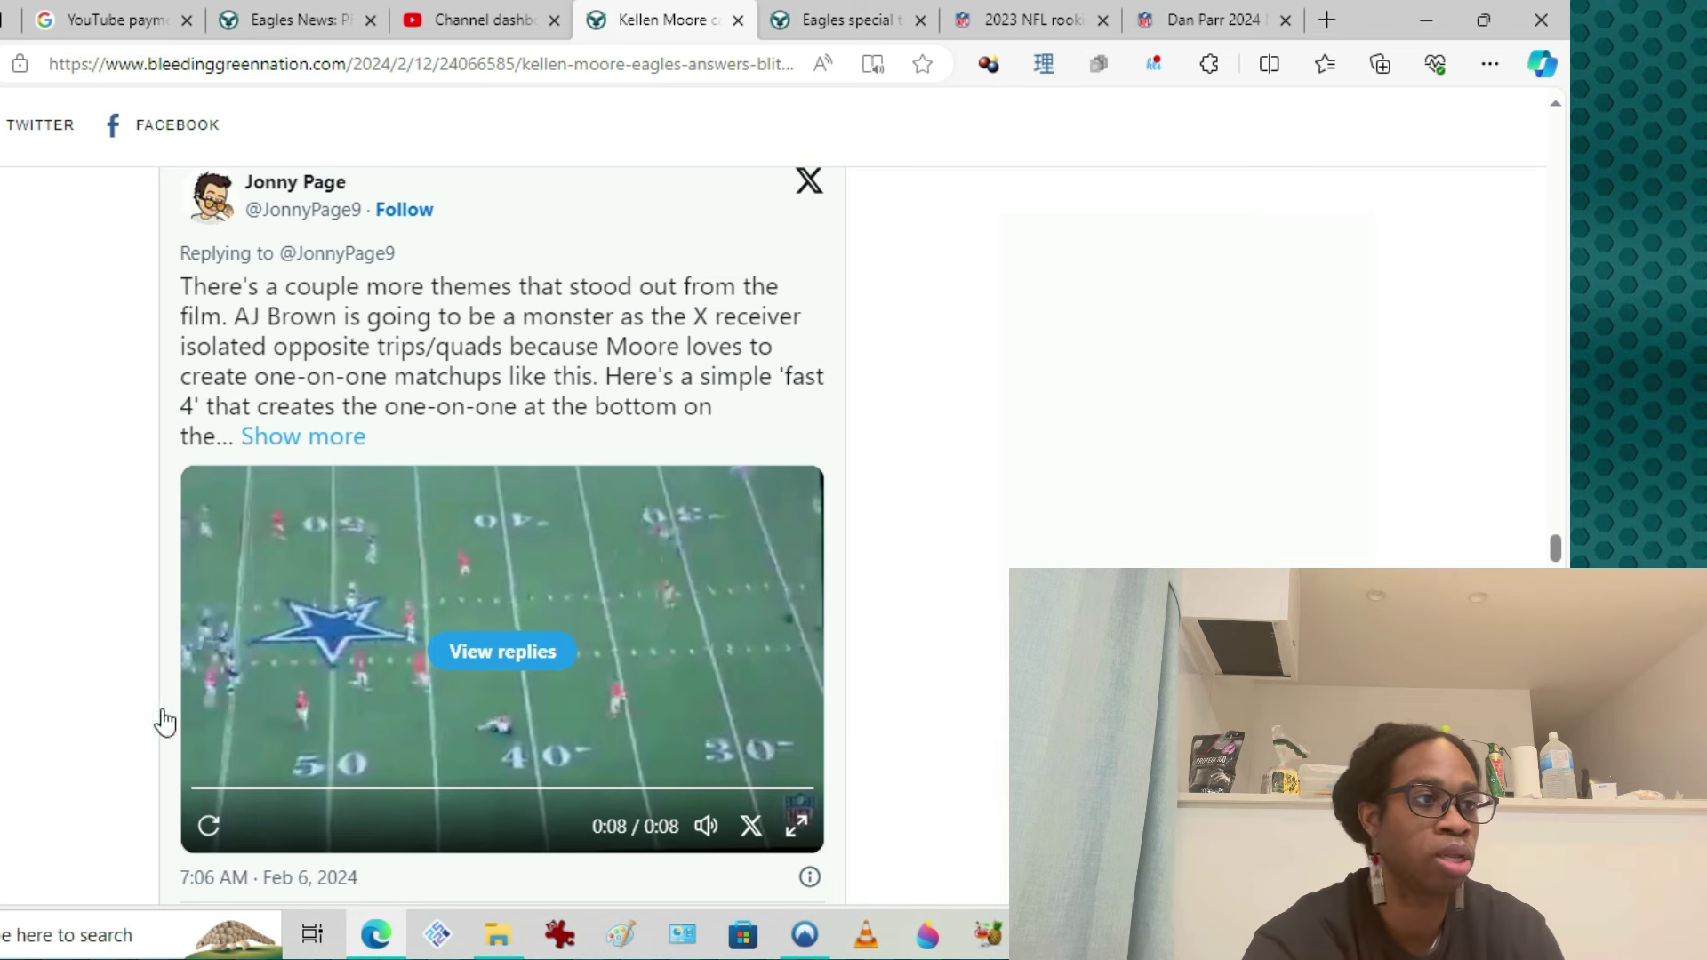
scroll(502, 533, "down", 5)
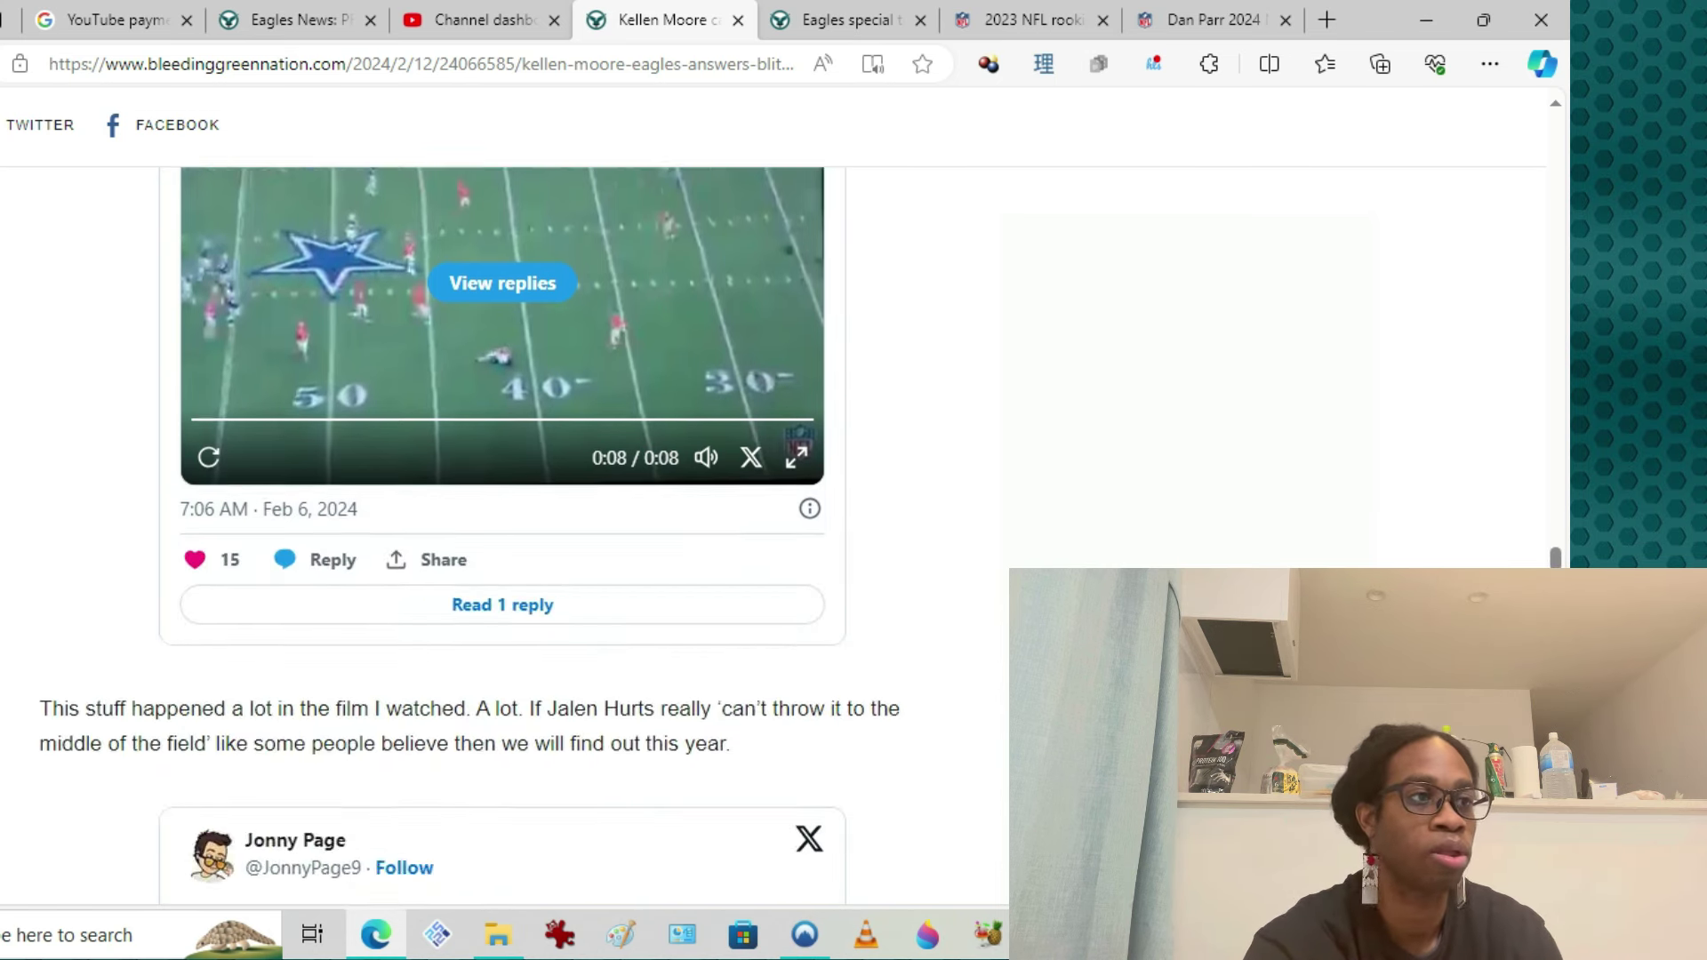
scroll(501, 535, "down", 1)
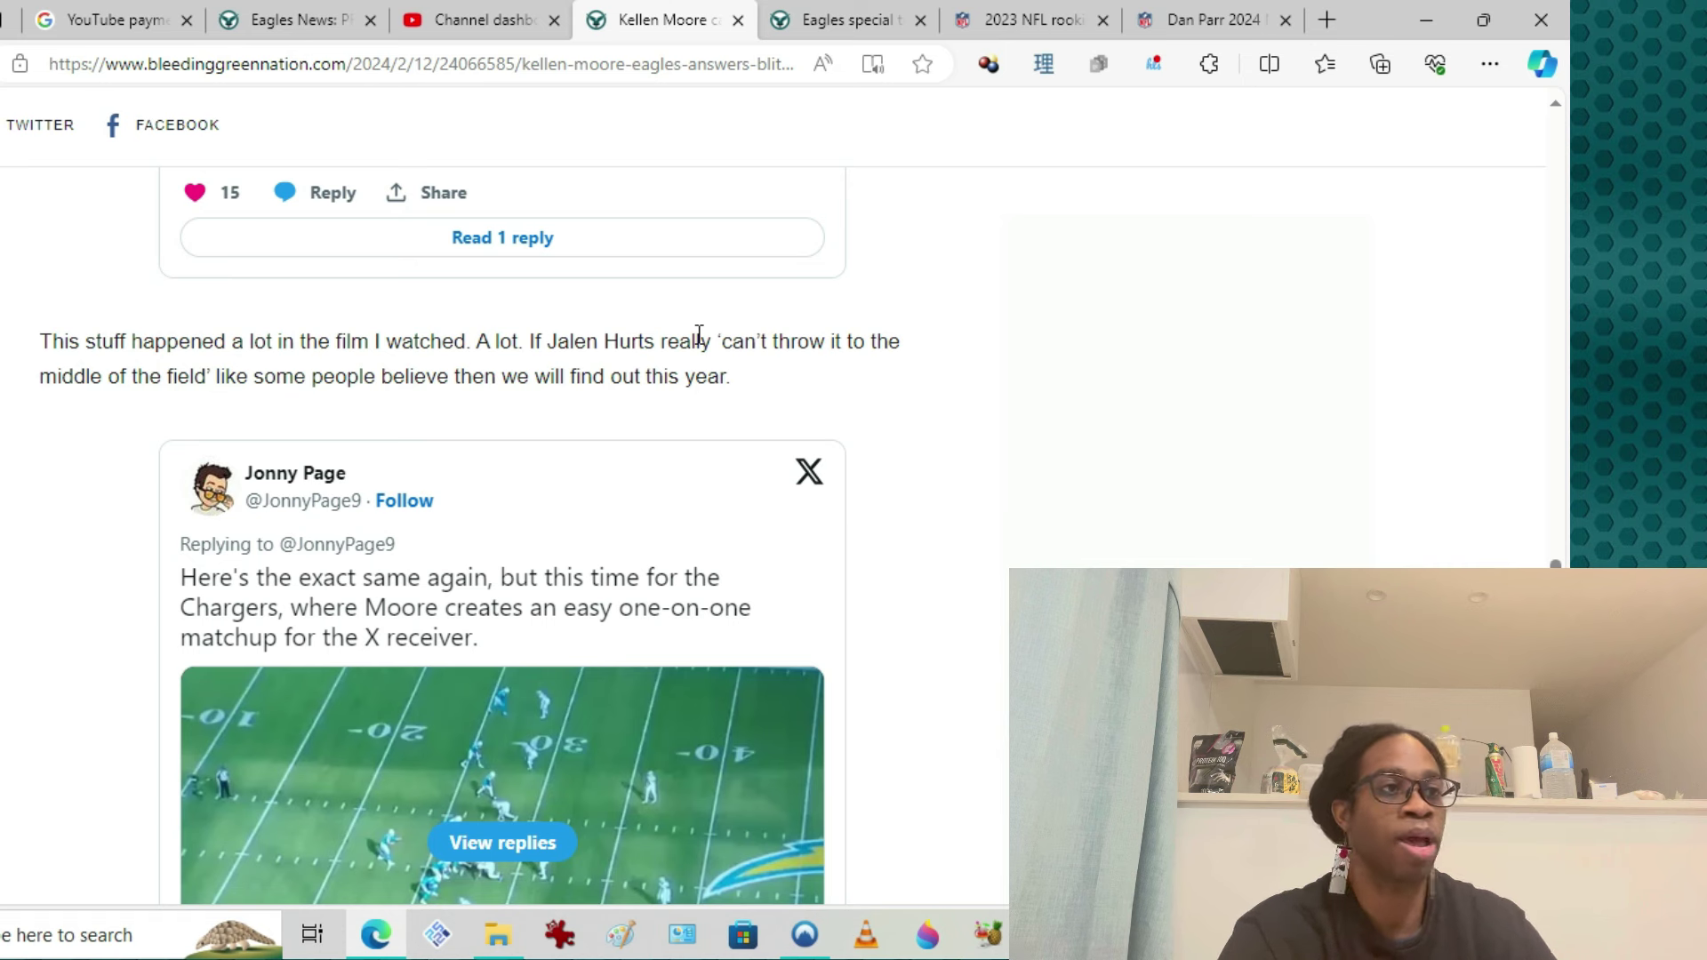
scroll(641, 300, "down", 2)
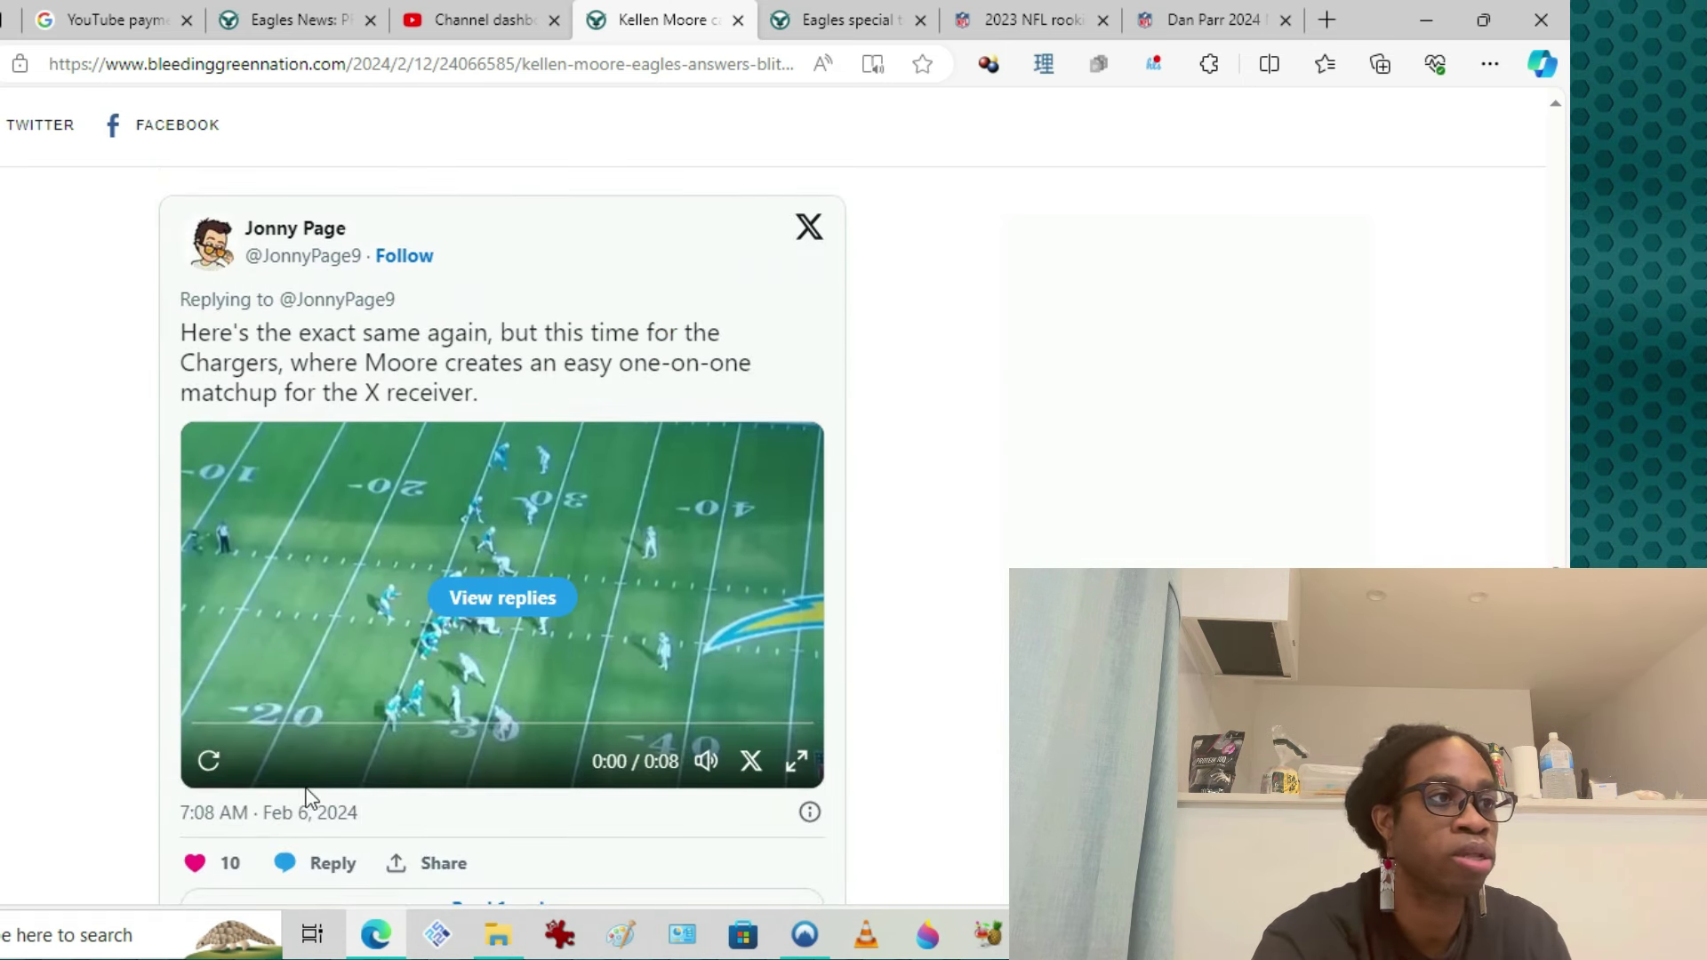
Play the Chargers X-receiver one-on-one clip through to 0:08.
left_click(210, 764)
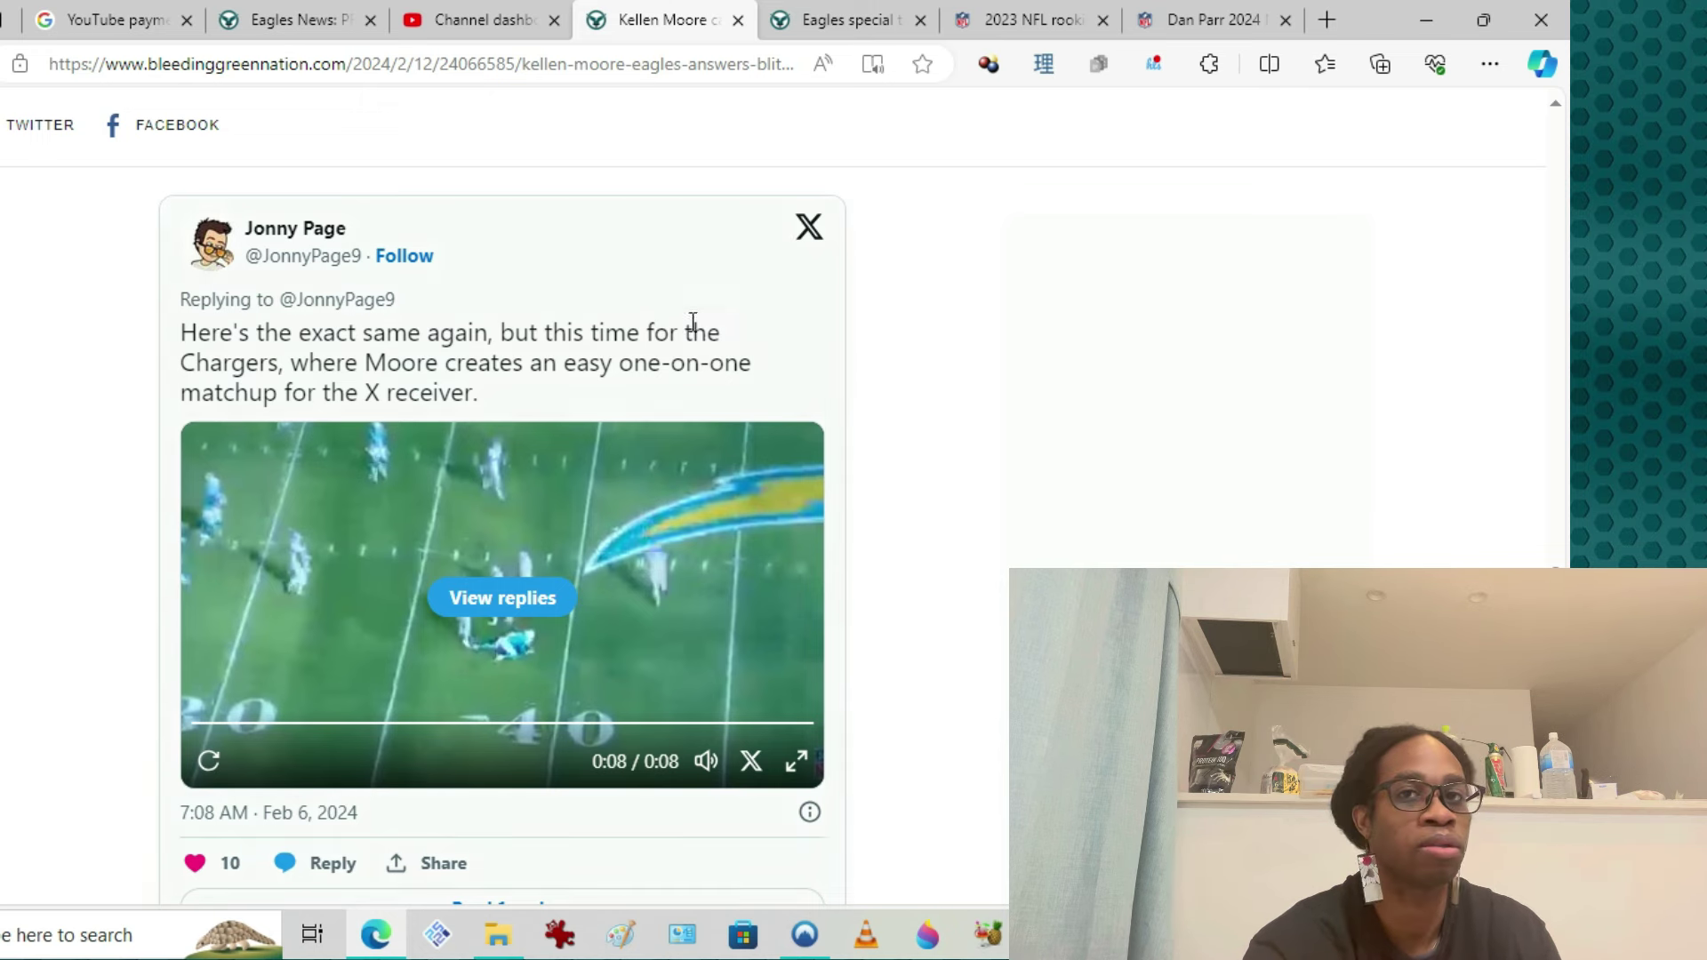
scroll(680, 340, "down", 2)
scroll(664, 360, "down", 1)
scroll(313, 392, "down", 2)
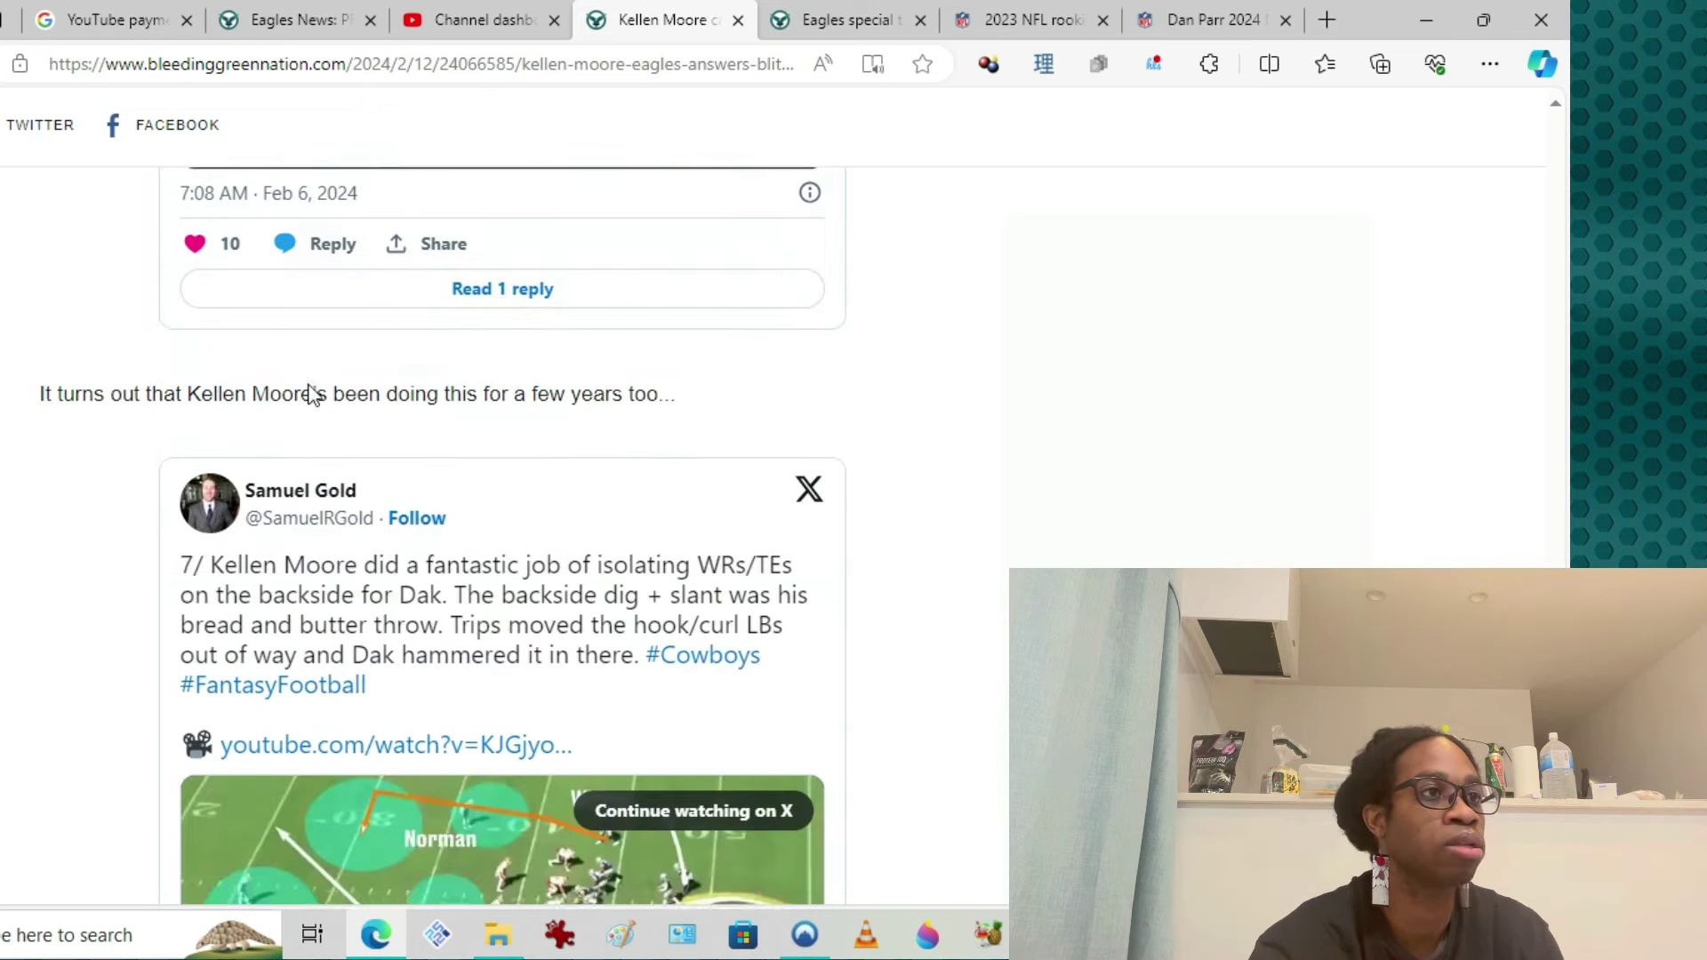
scroll(312, 393, "down", 1)
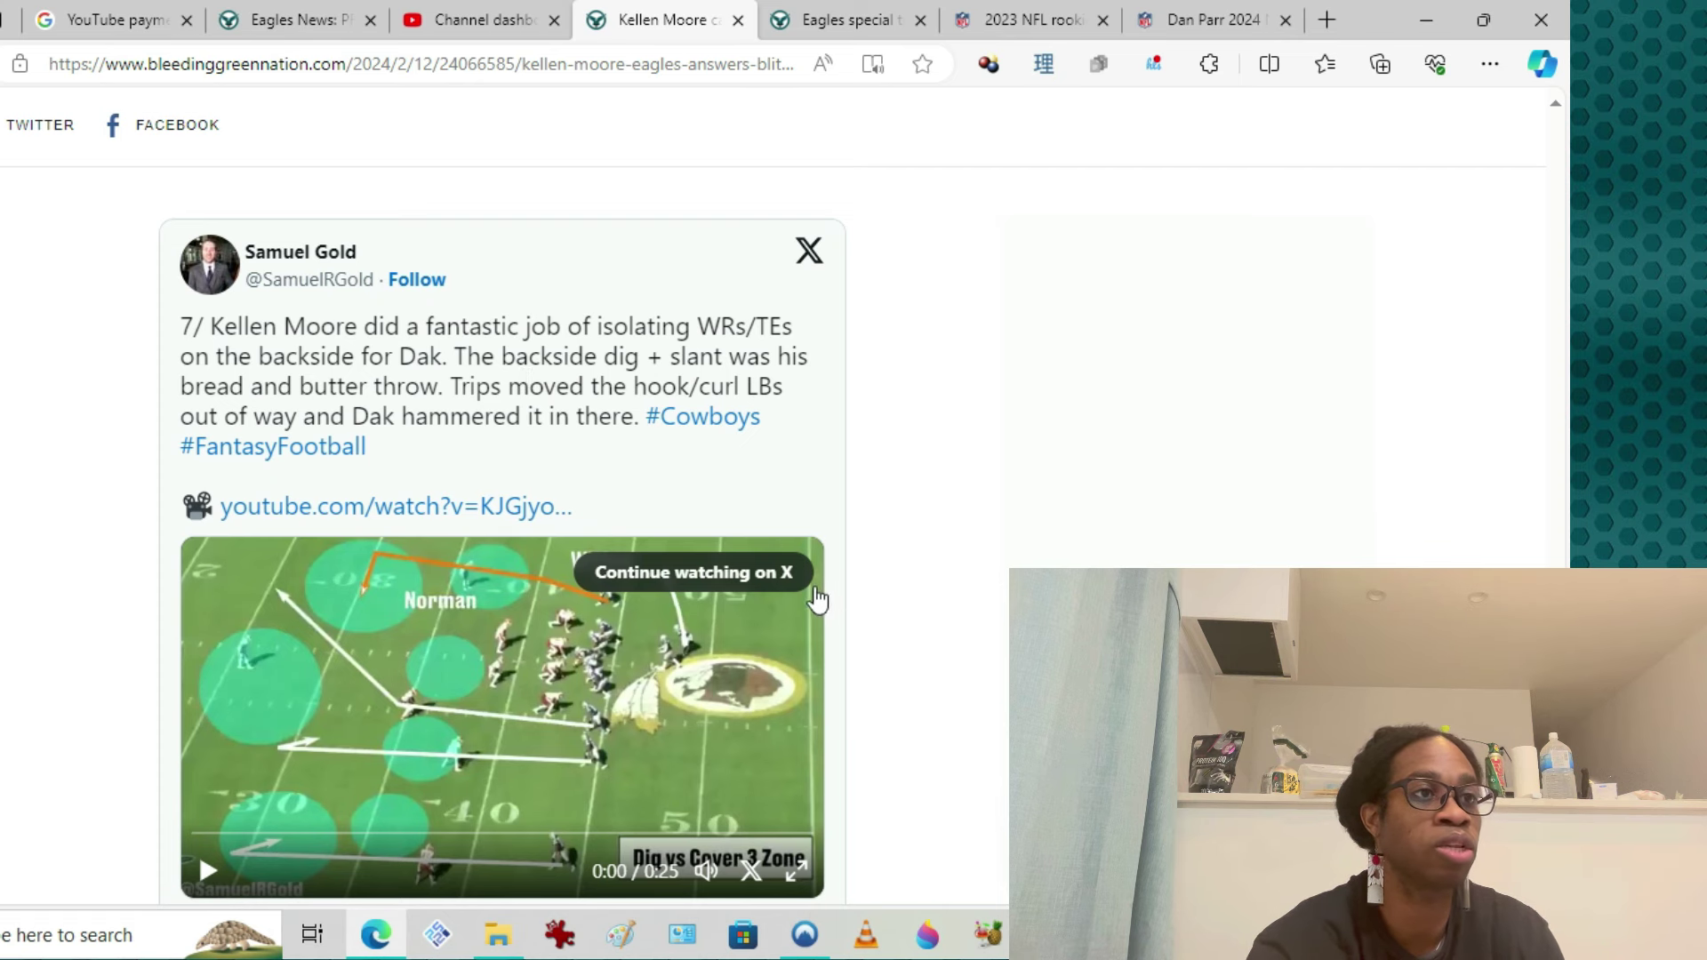
scroll(915, 573, "down", 1)
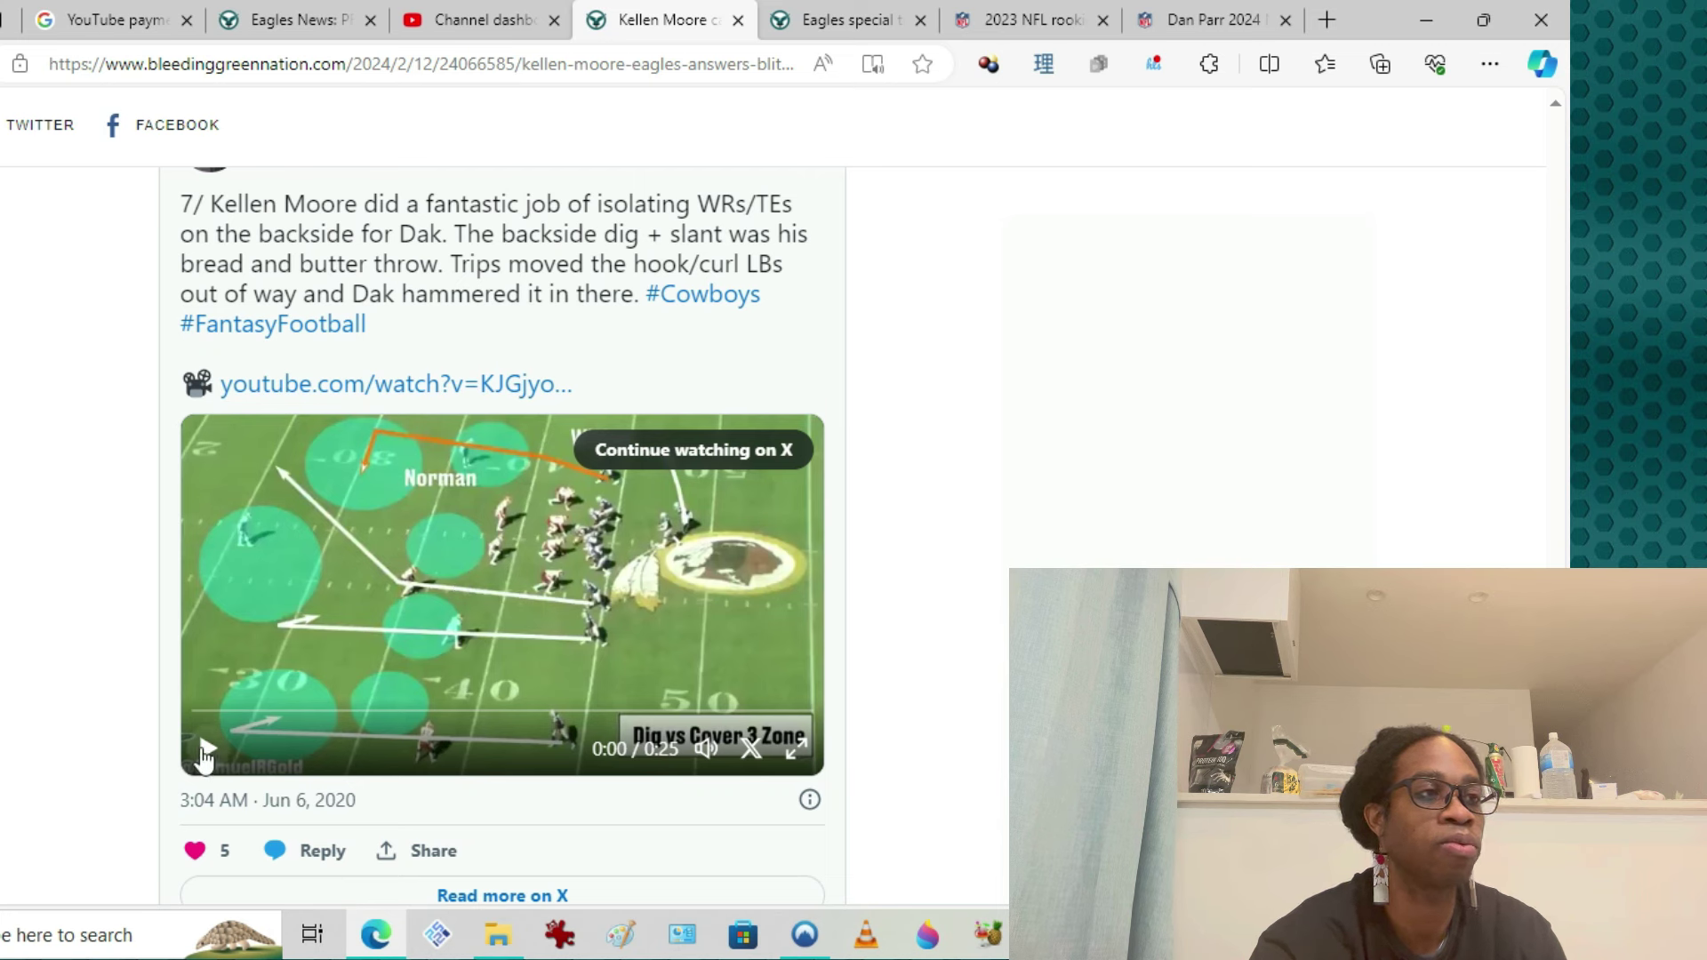
Play the Cowboys dig-versus-Cover 3 clip and pause it around 0:19.
left_click(207, 748)
mouse_move(502, 594)
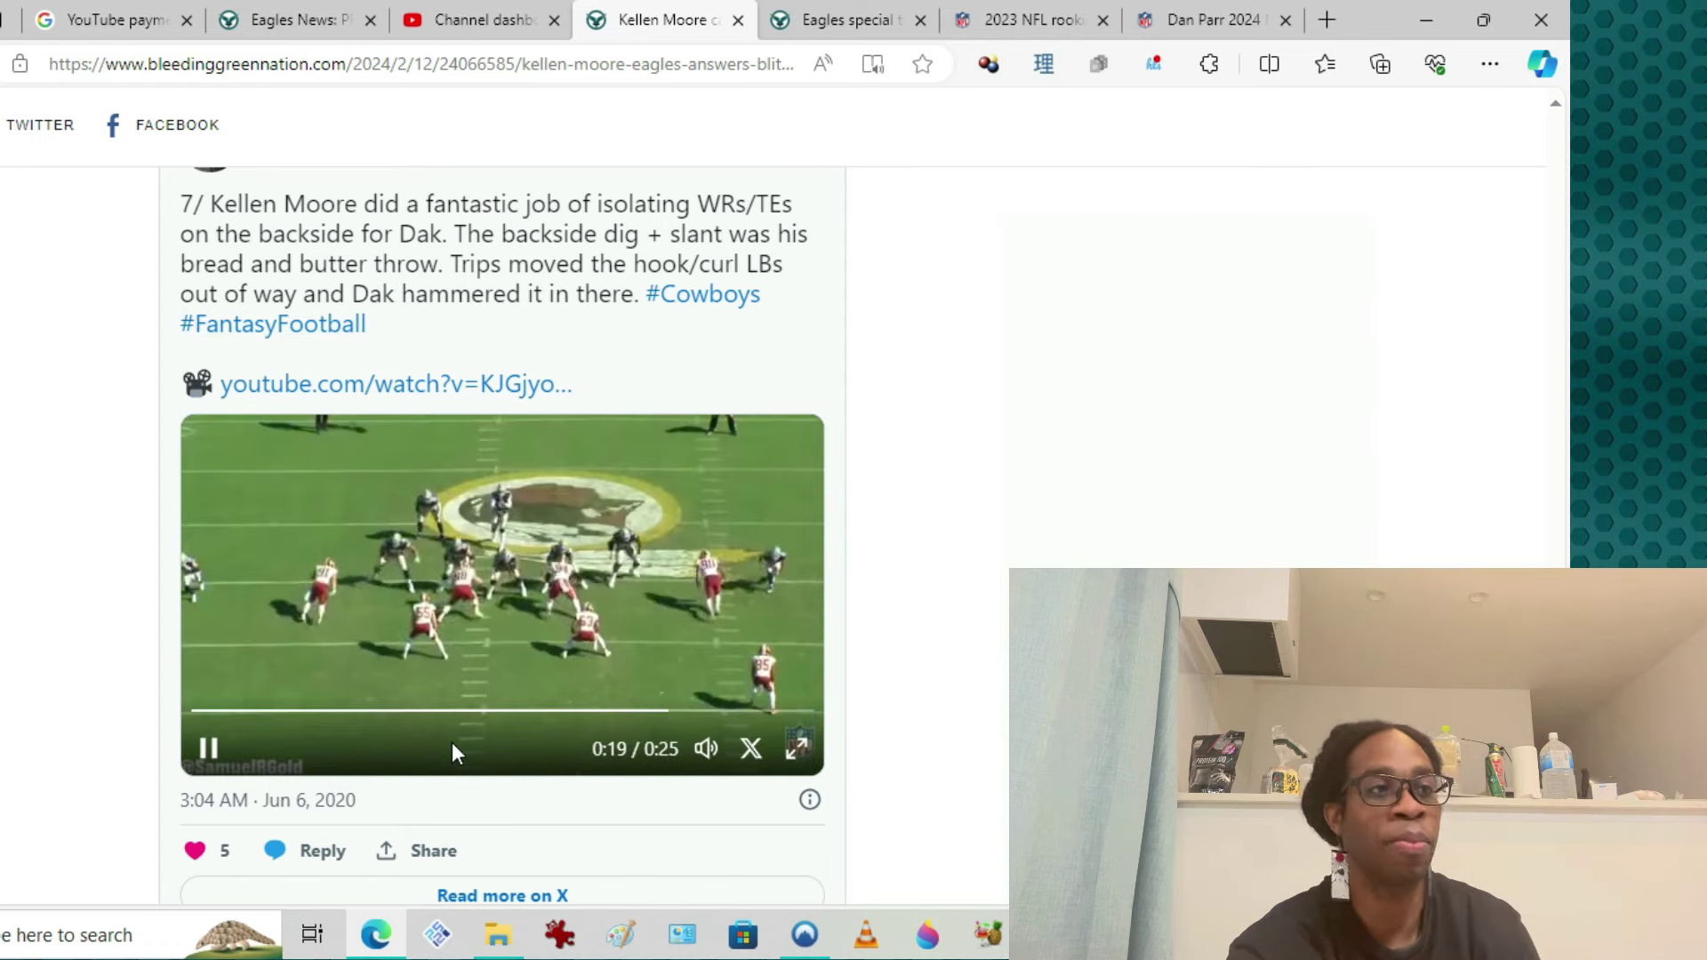
left_click(207, 754)
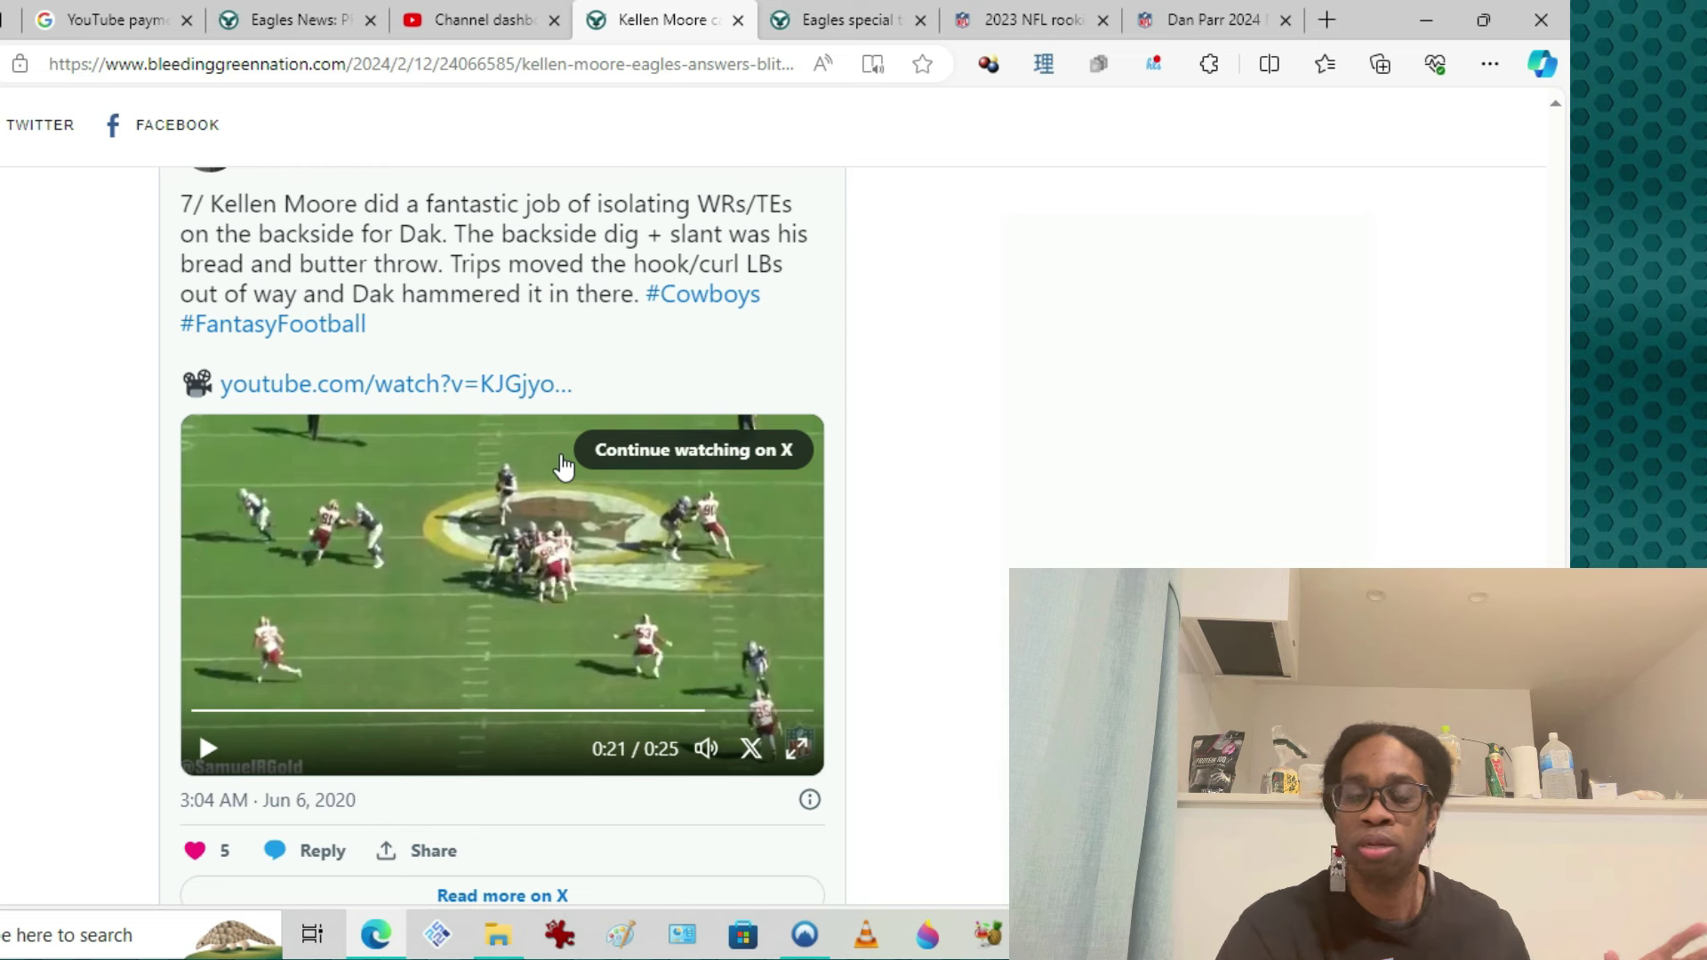
scroll(266, 323, "down", 3)
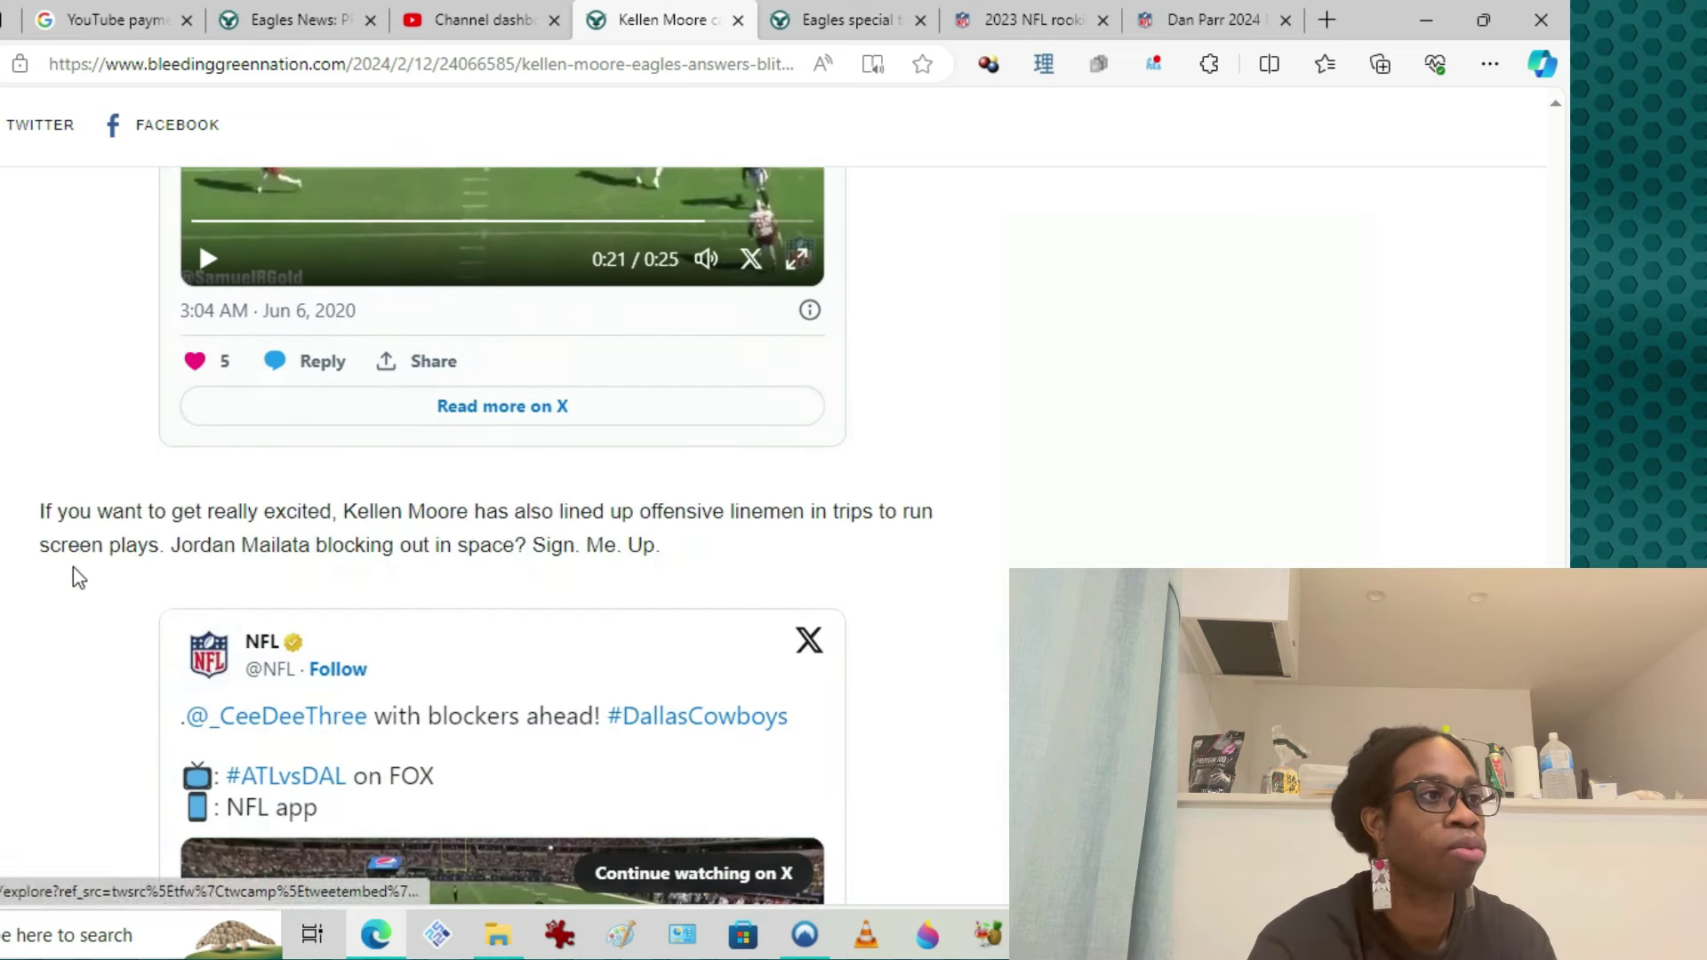
scroll(74, 581, "down", 2)
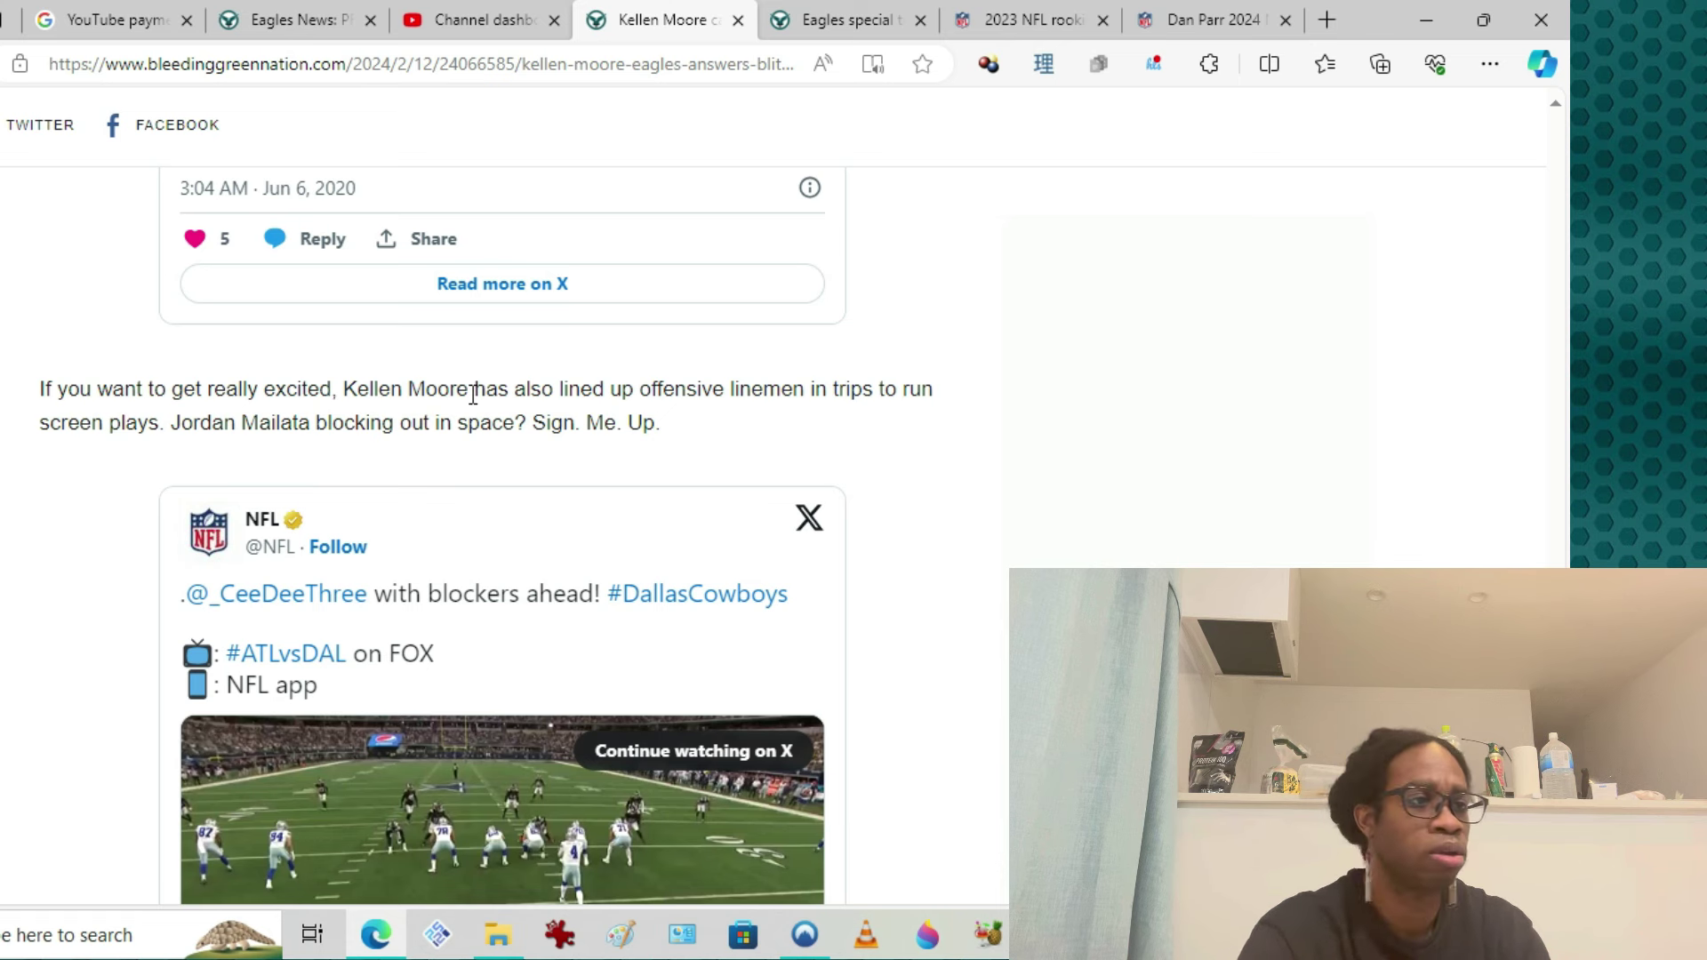
scroll(442, 400, "down", 3)
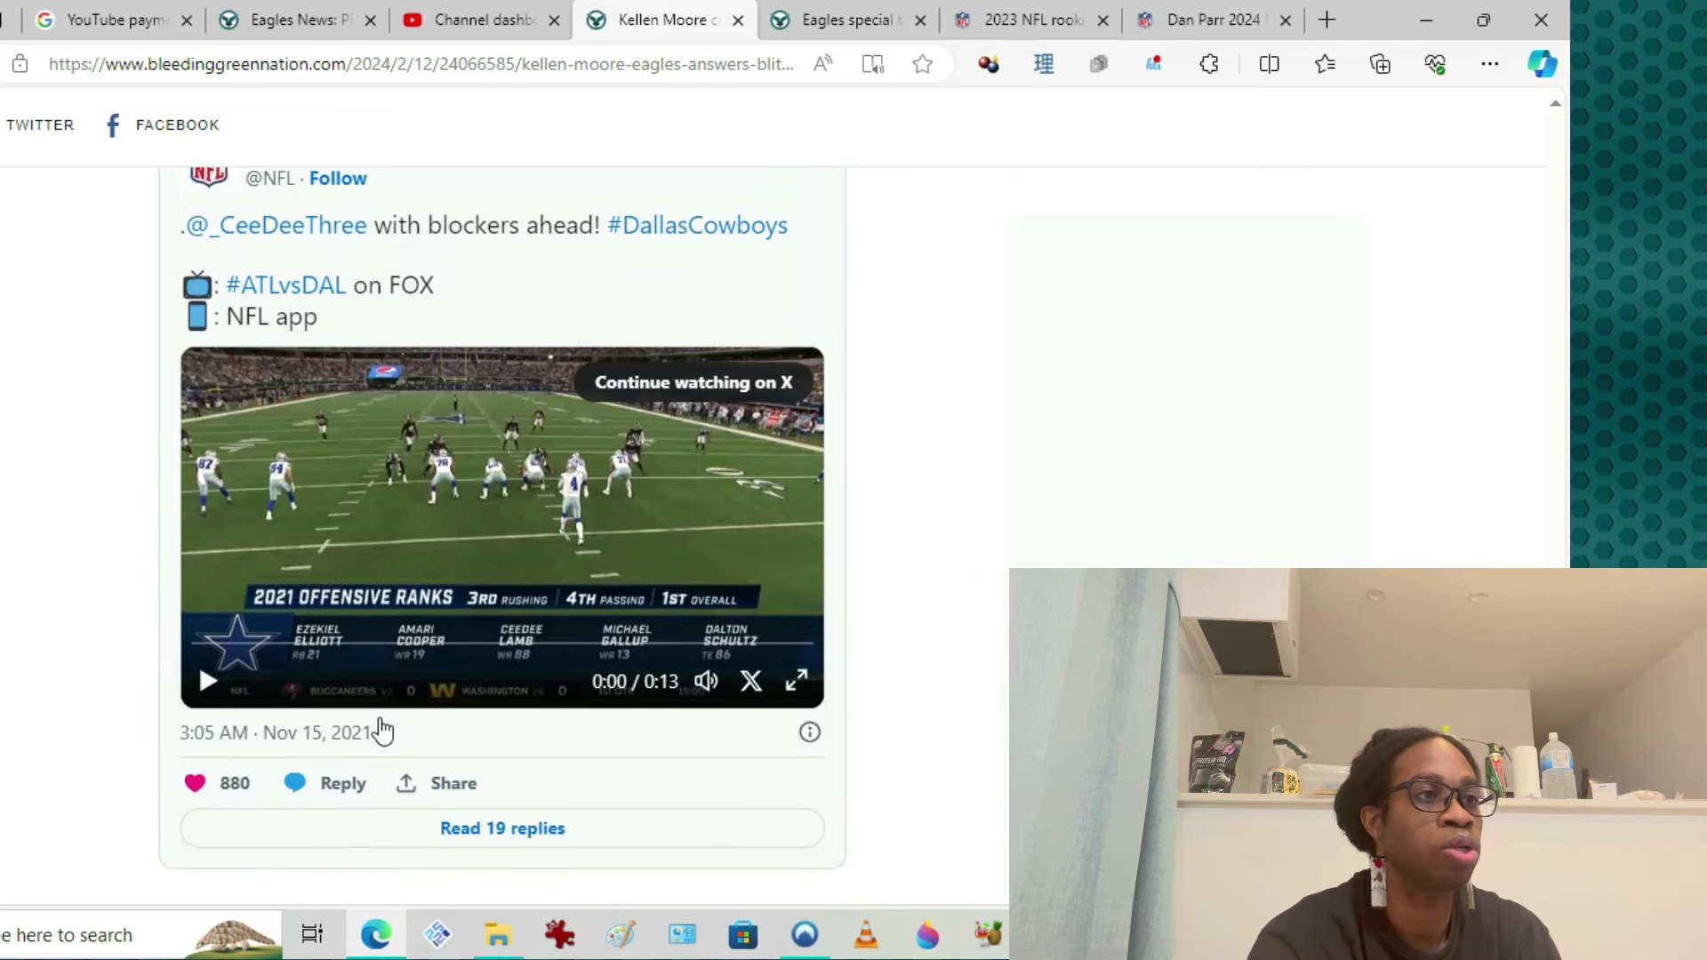
scroll(381, 733, "up", 2)
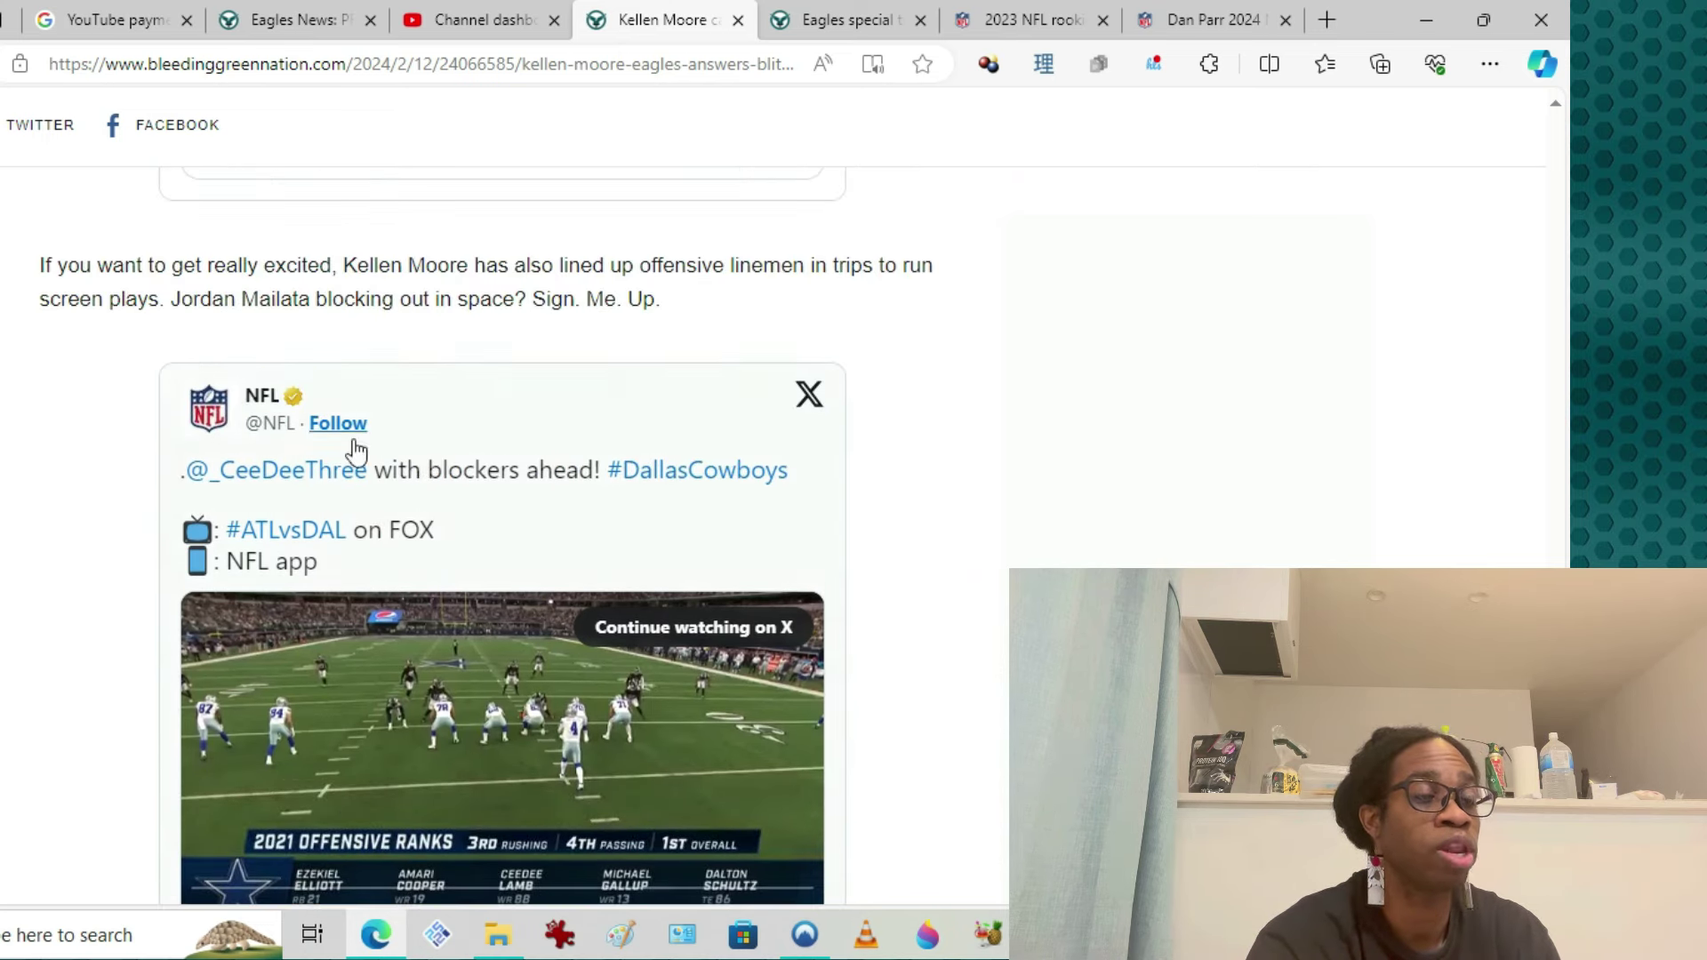
scroll(198, 694, "down", 1)
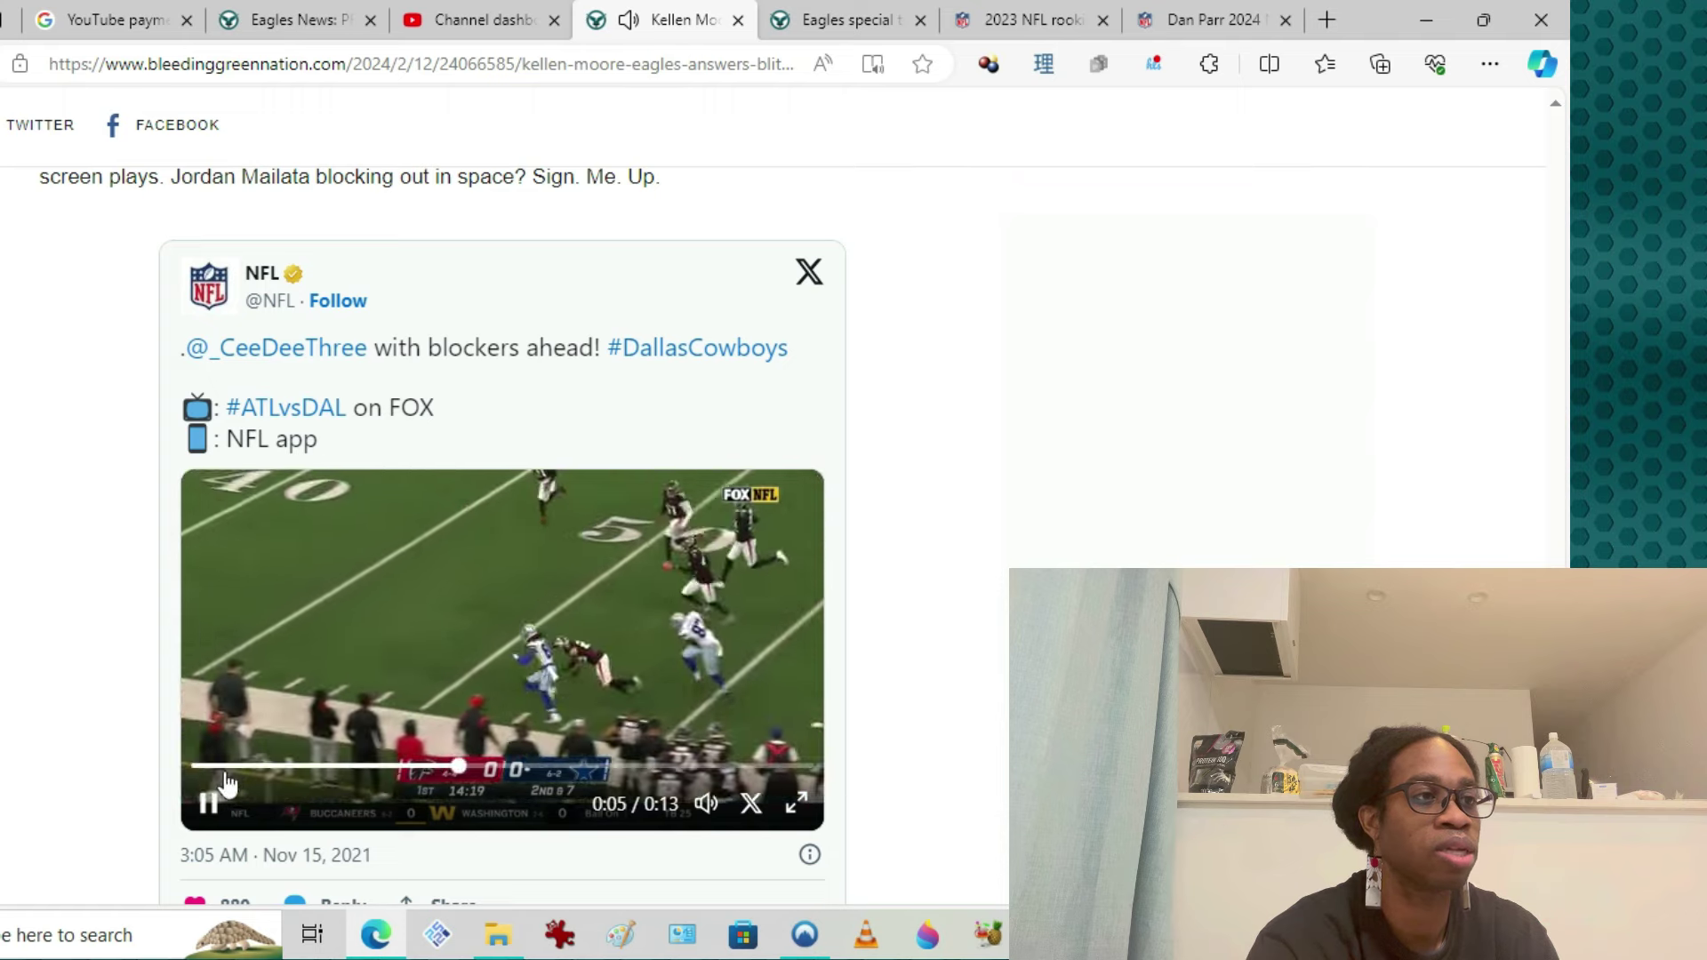
Restart the NFL CeeDee Lamb blockers clip and pause it at 0:11.
left_click(195, 767)
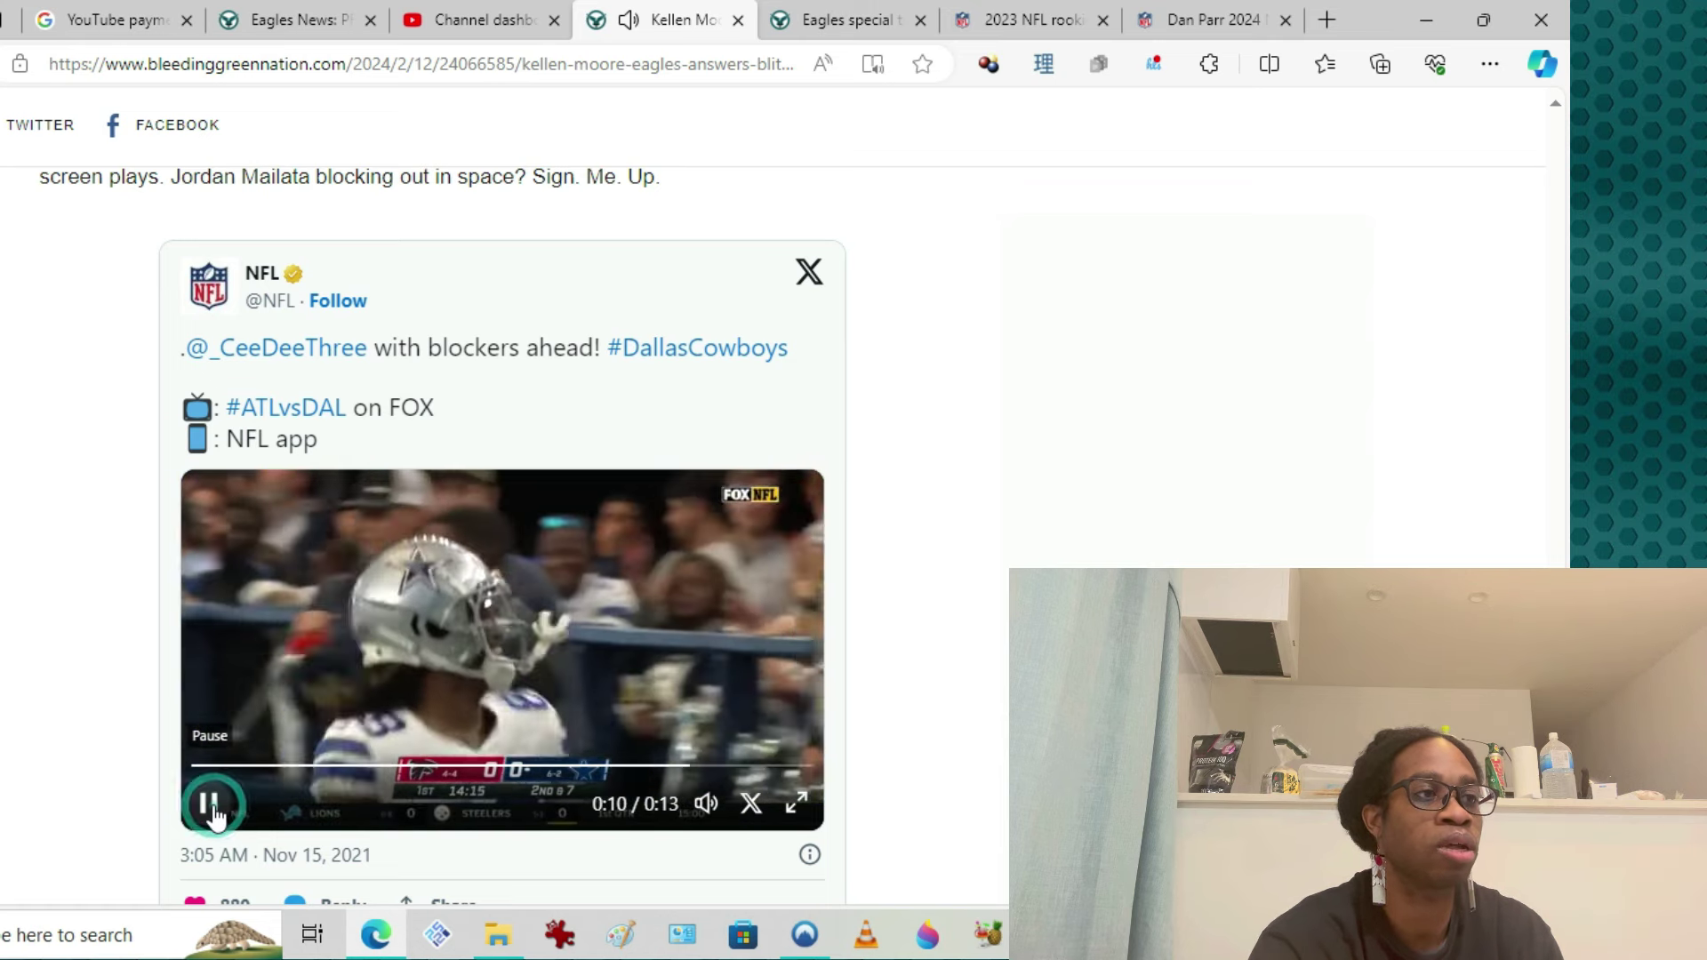
left_click(213, 811)
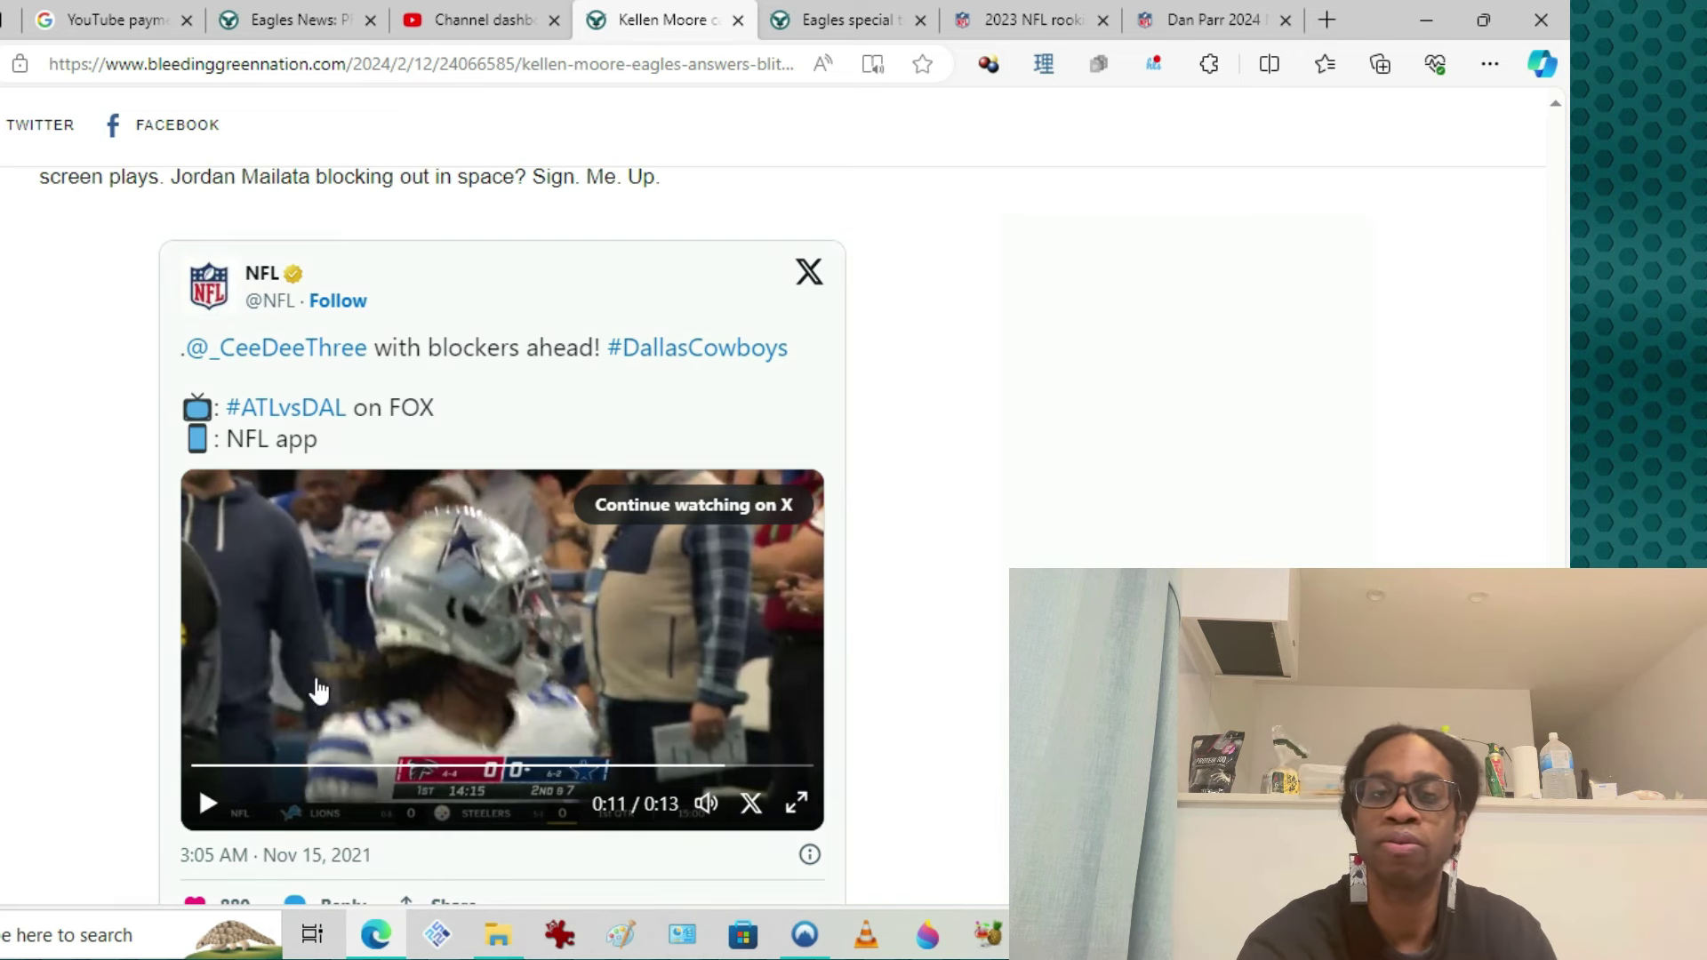
scroll(161, 653, "down", 3)
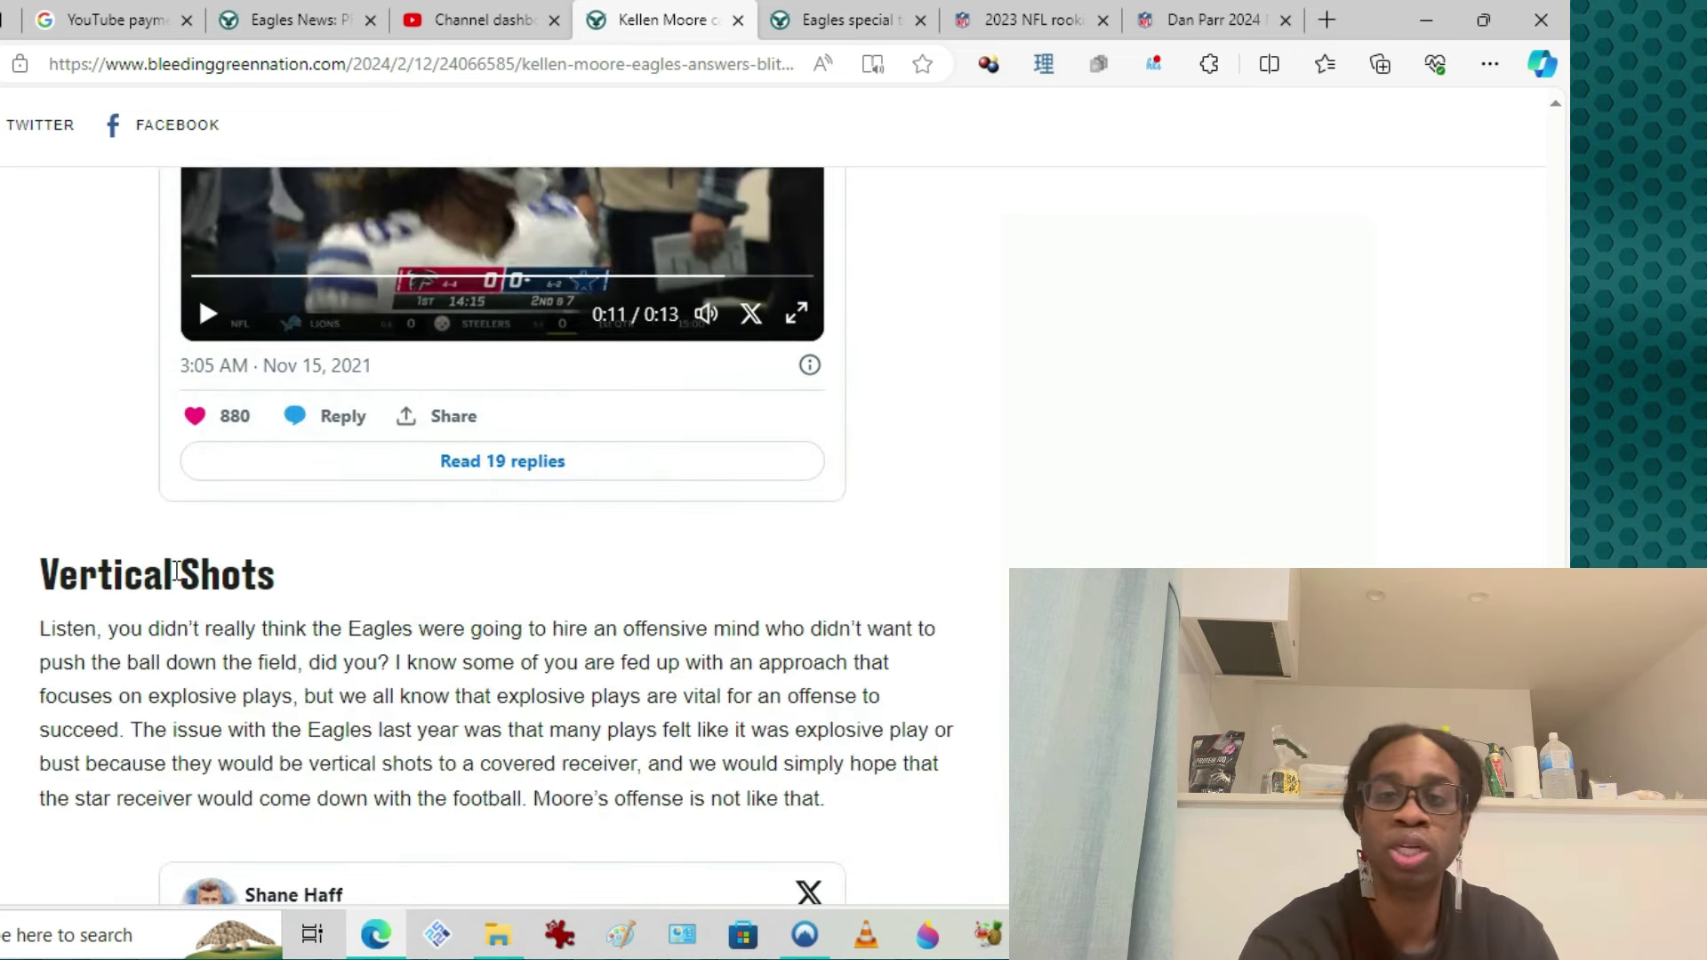
scroll(153, 511, "down", 1)
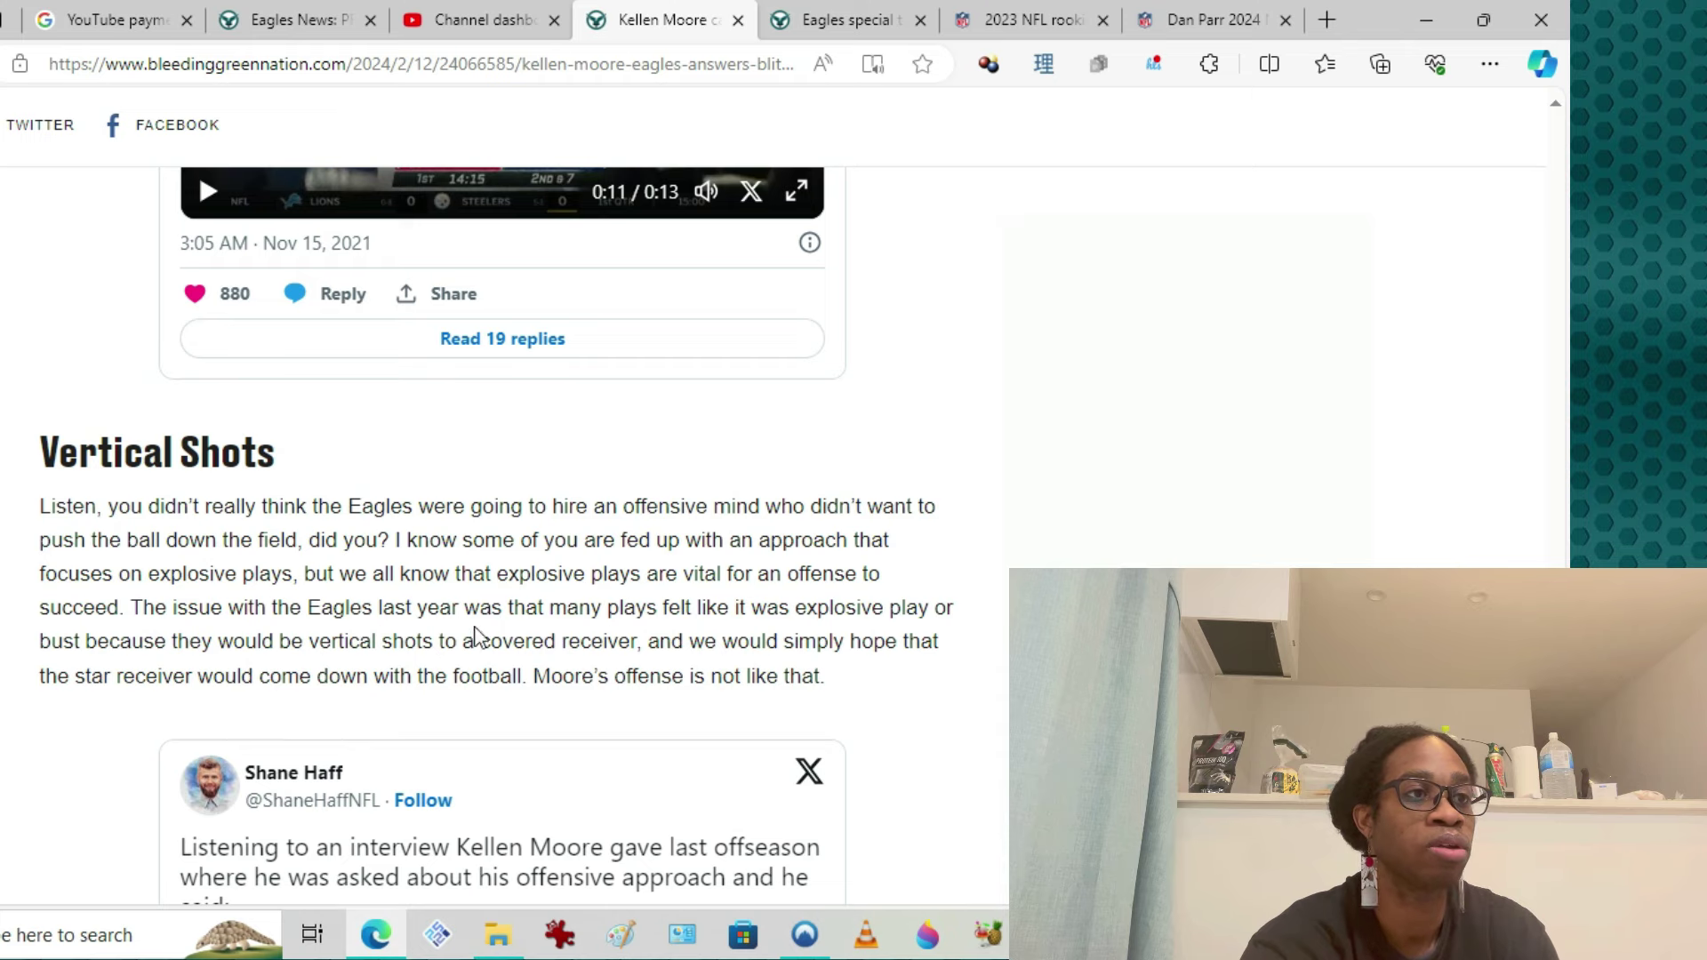
scroll(387, 600, "down", 1)
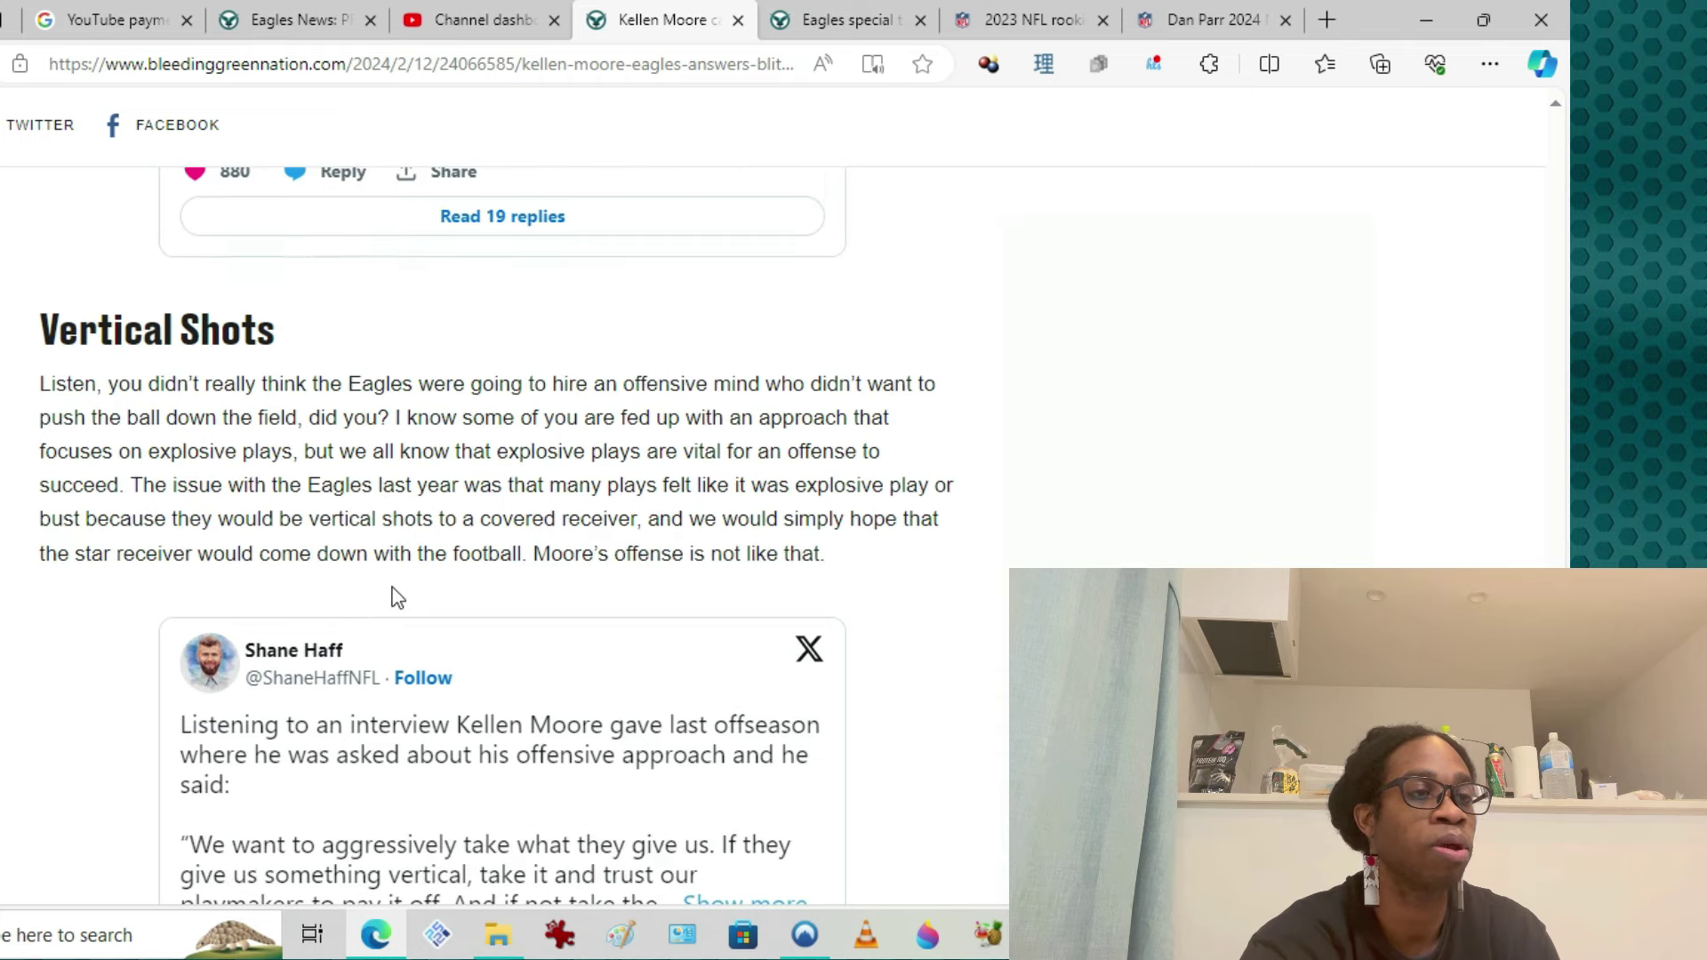
scroll(400, 627, "down", 2)
scroll(418, 612, "down", 2)
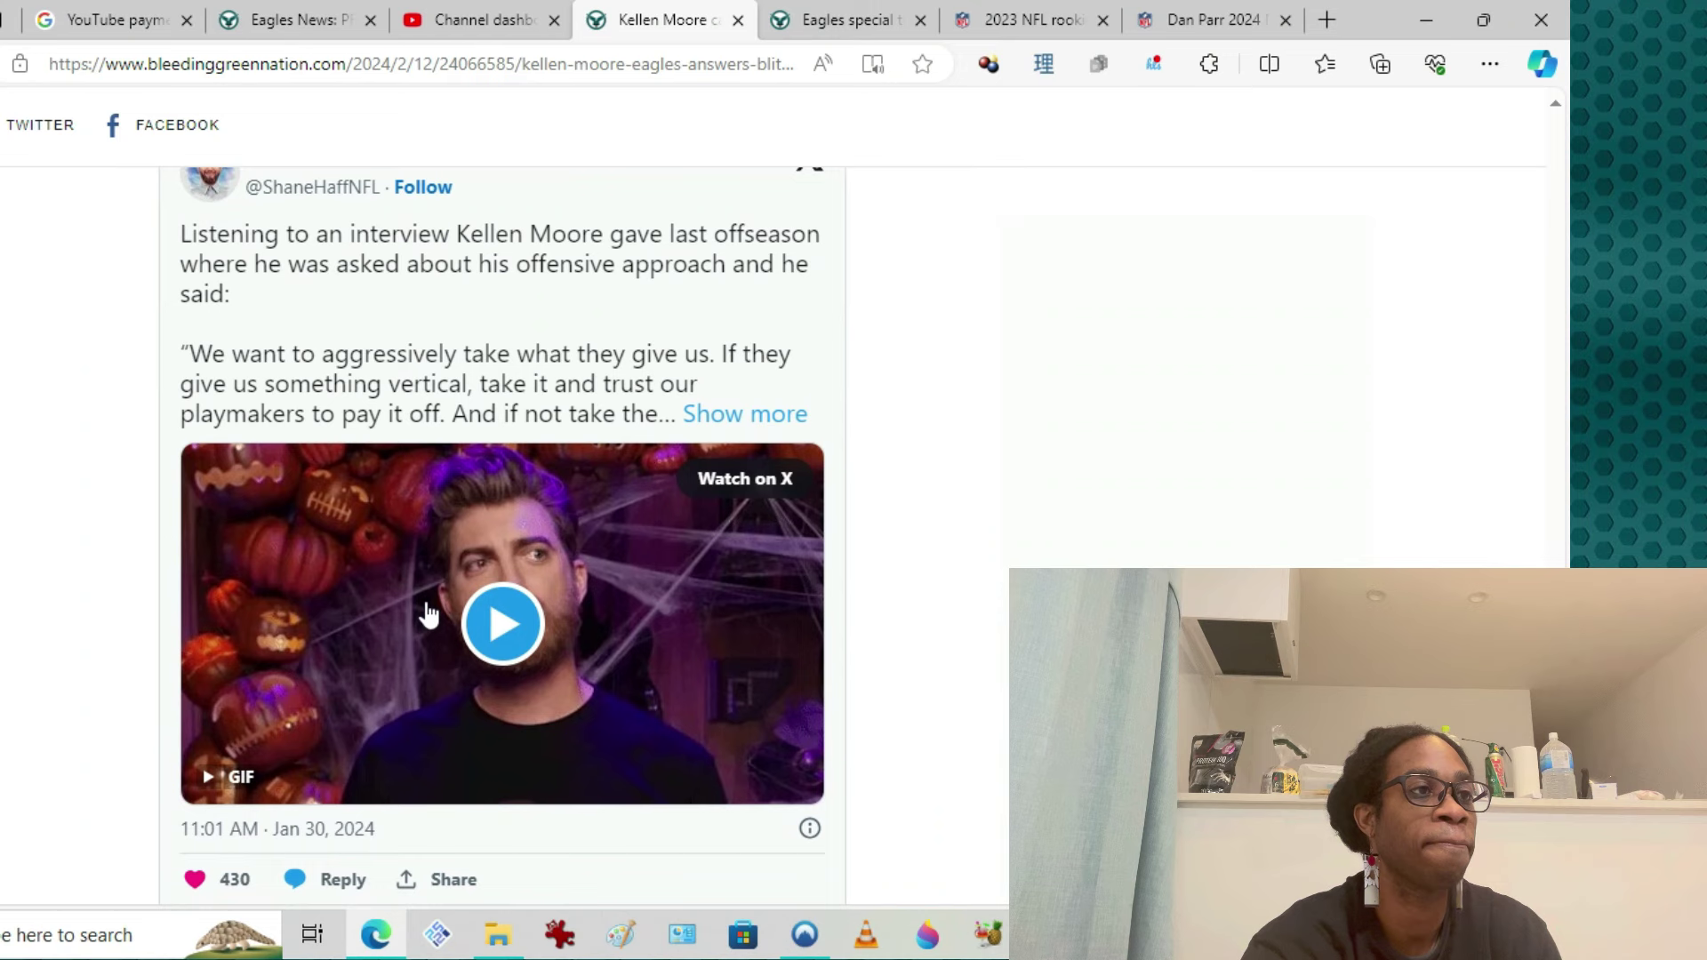
scroll(314, 300, "up", 1)
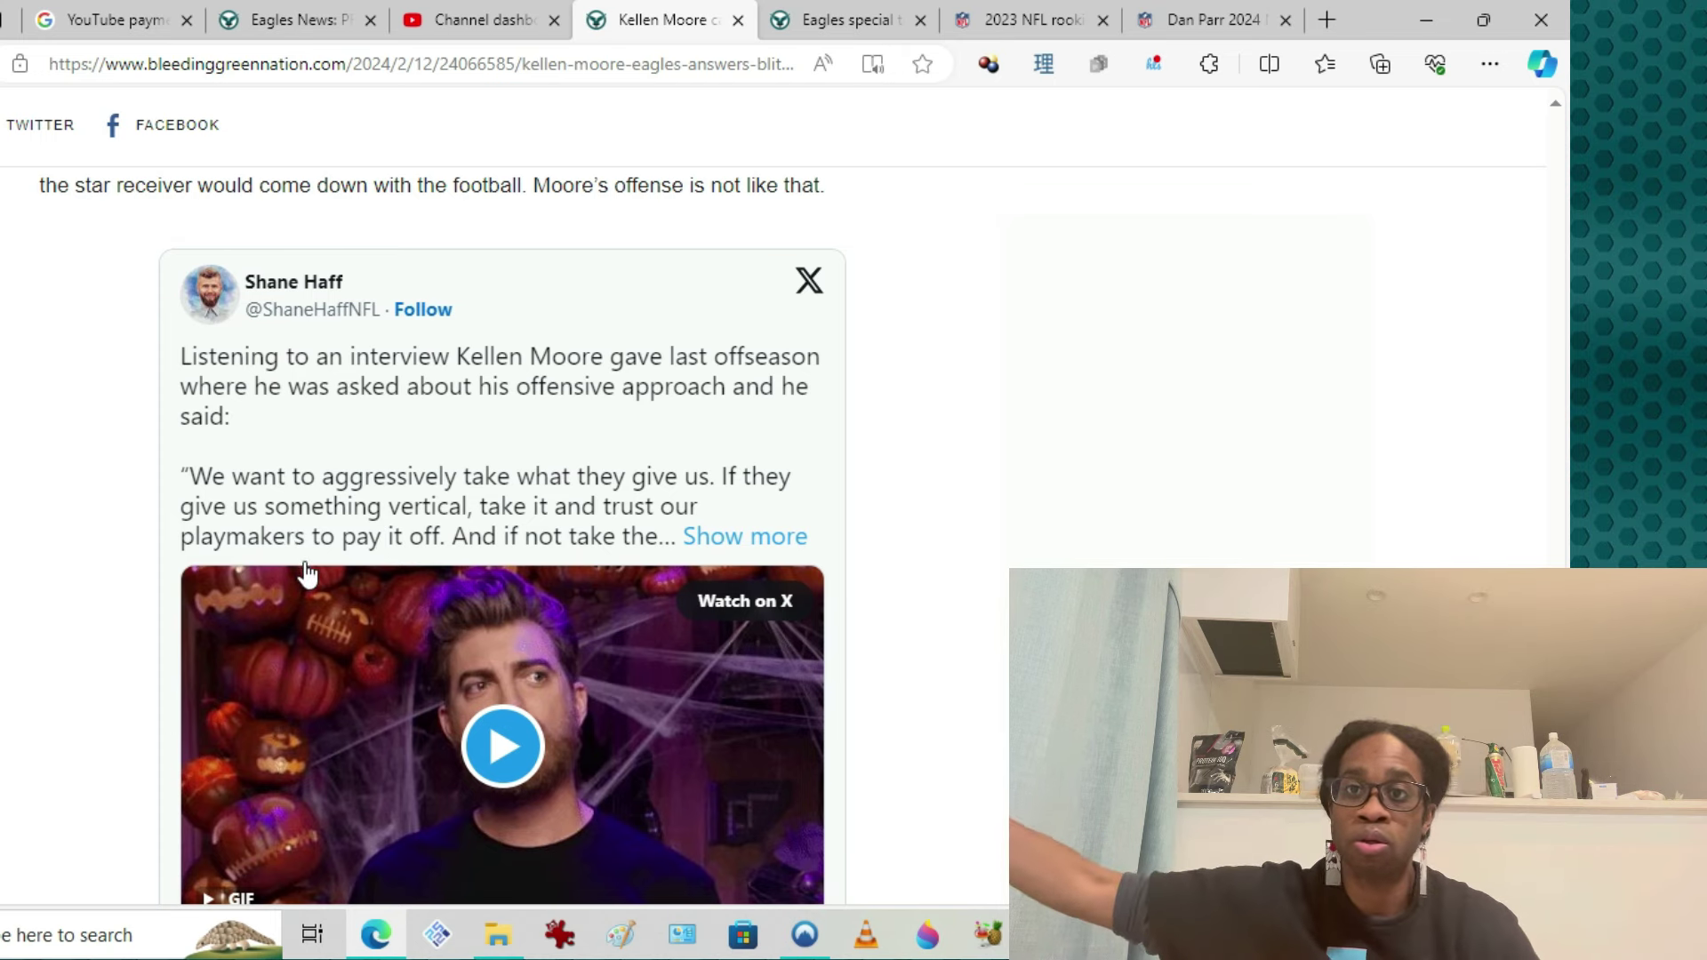
scroll(300, 400, "down", 4)
scroll(305, 397, "down", 1)
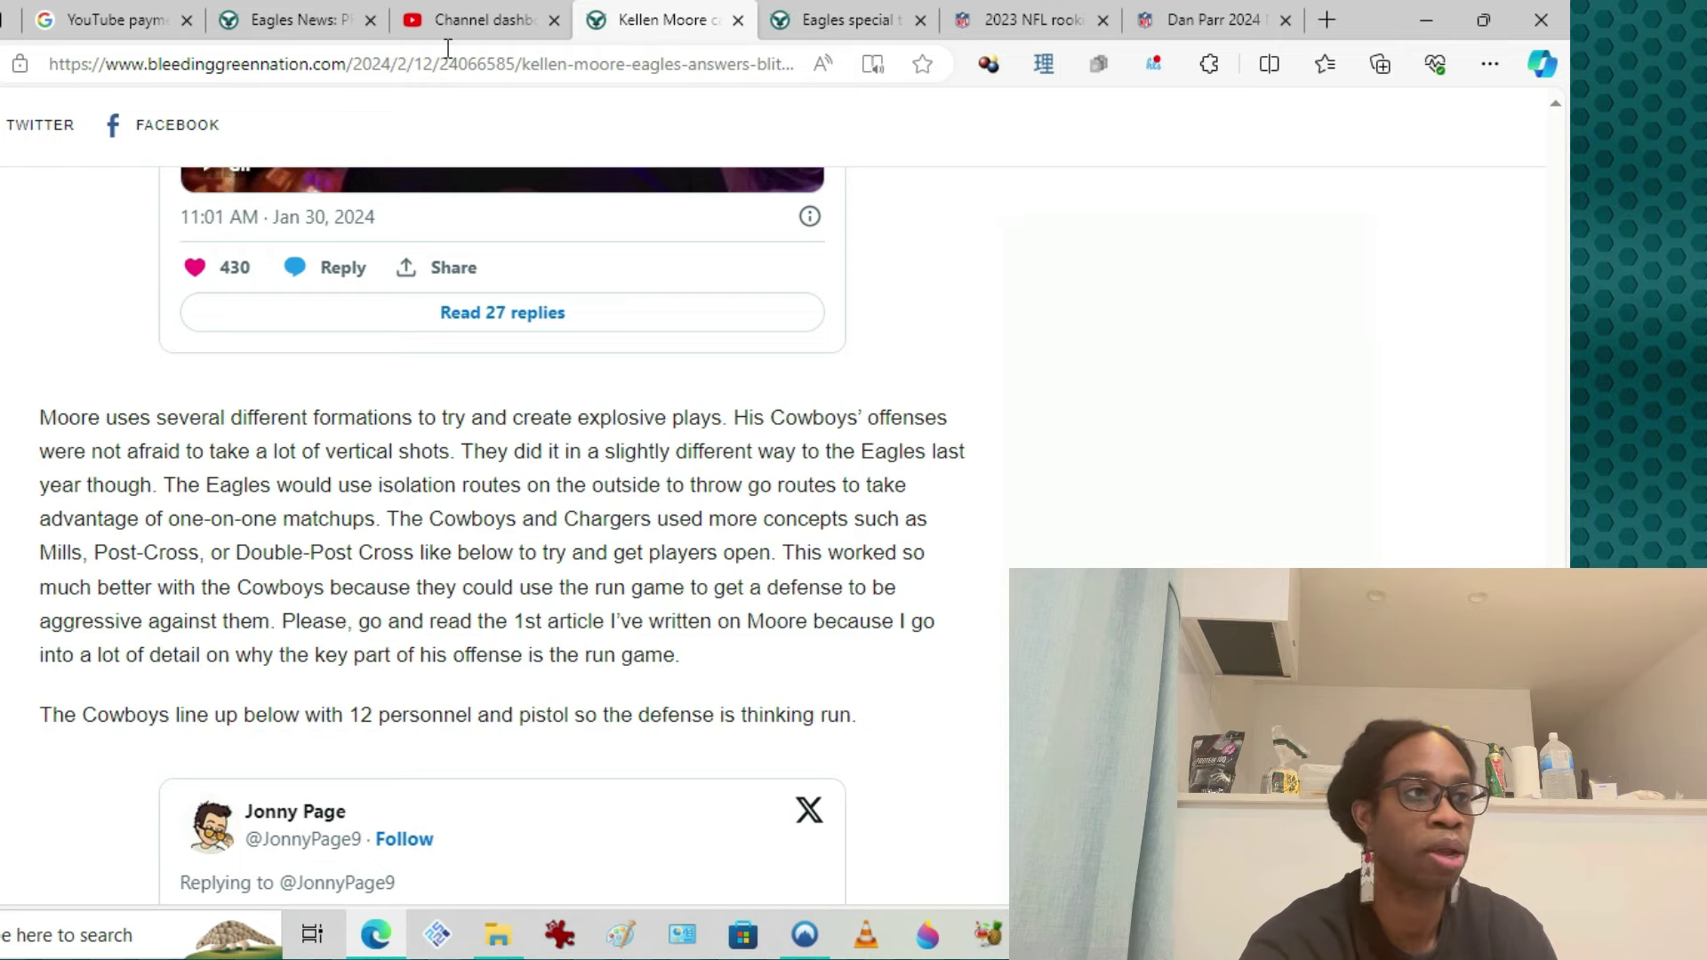
scroll(639, 391, "down", 3)
scroll(428, 354, "down", 1)
scroll(427, 353, "down", 2)
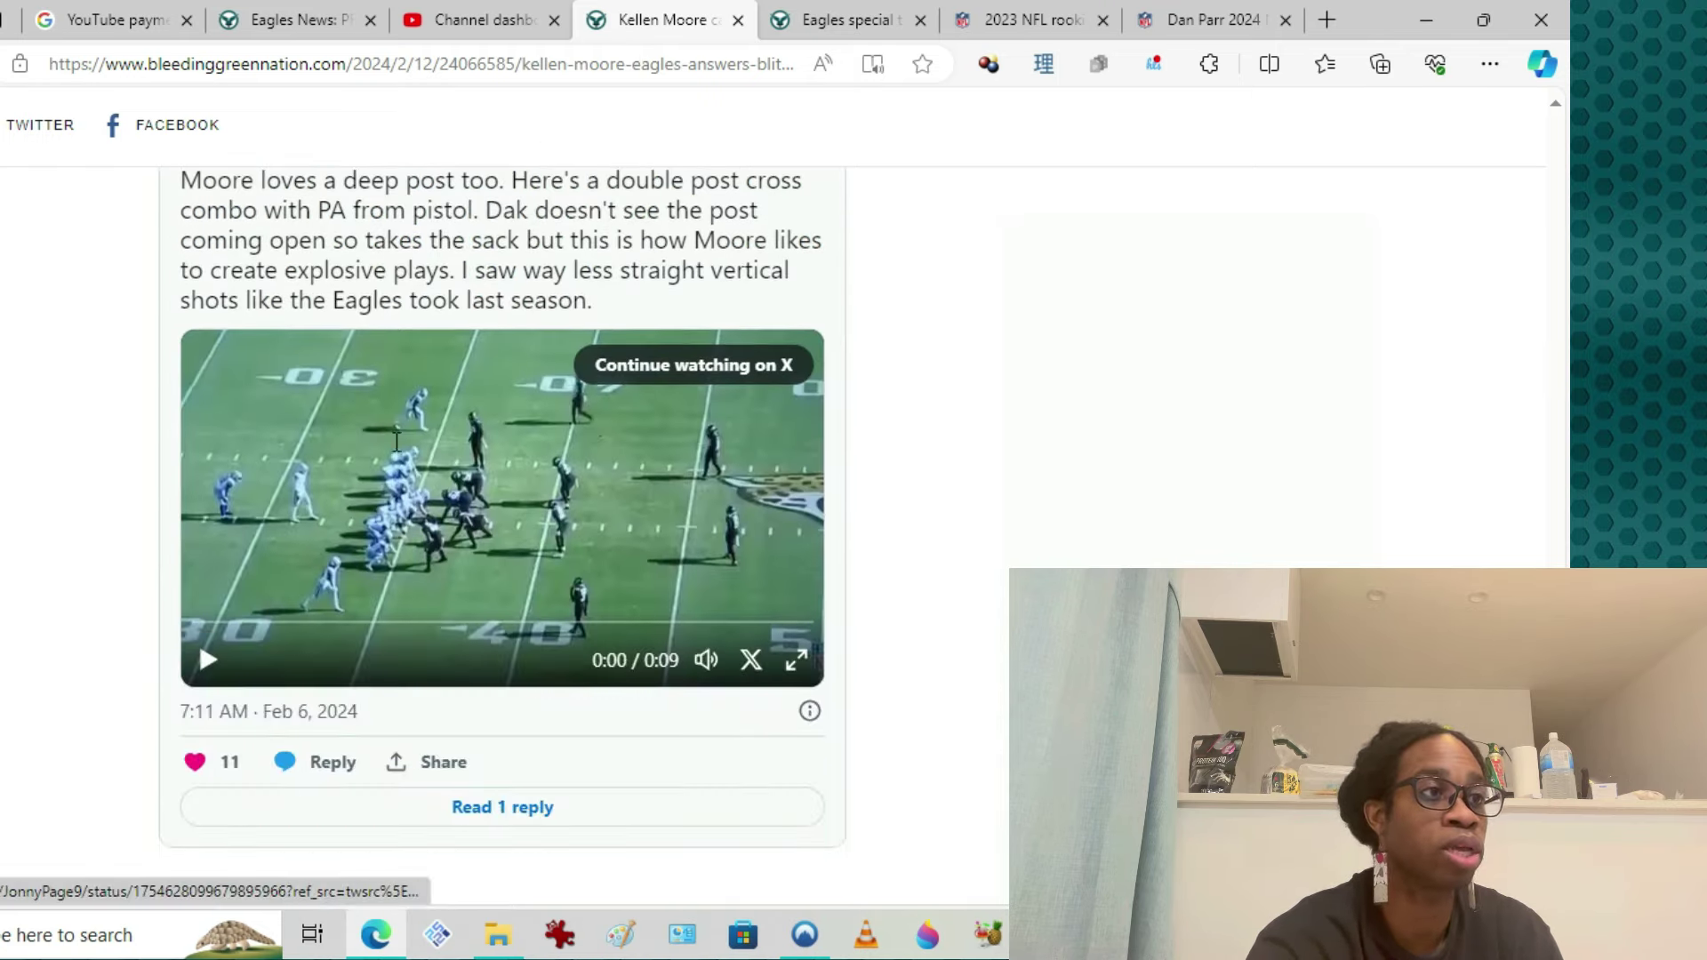
scroll(330, 538, "up", 1)
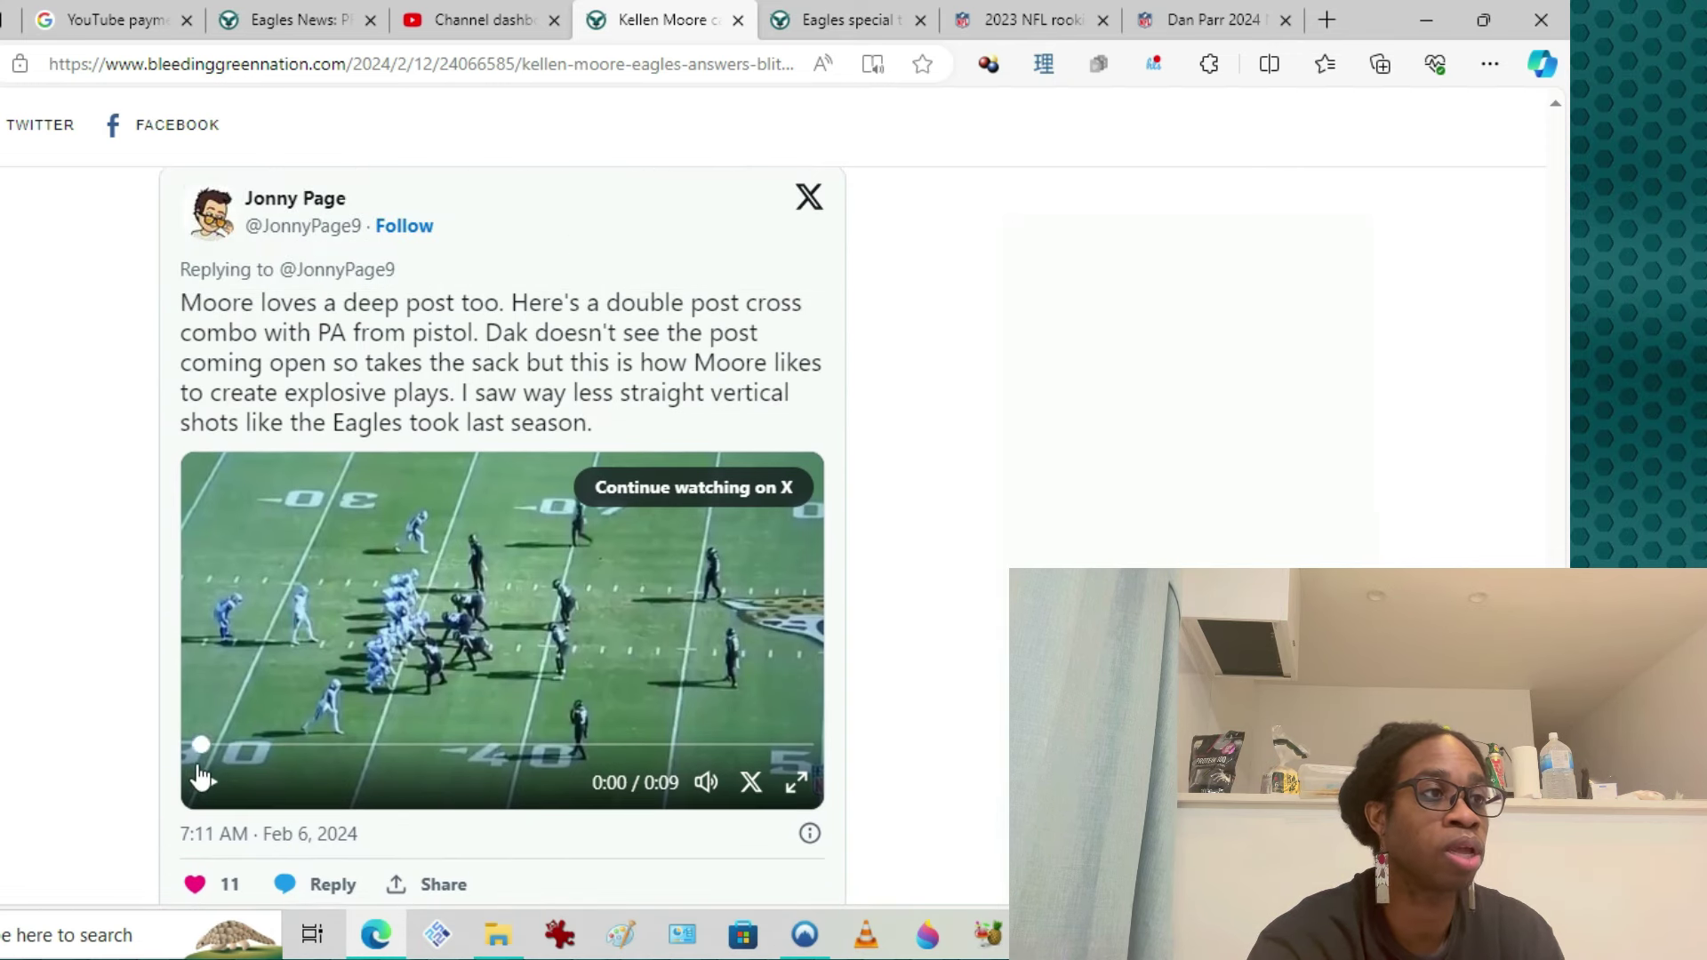
Play Dak's double post cross from pistol clip through to 0:09.
left_click(204, 784)
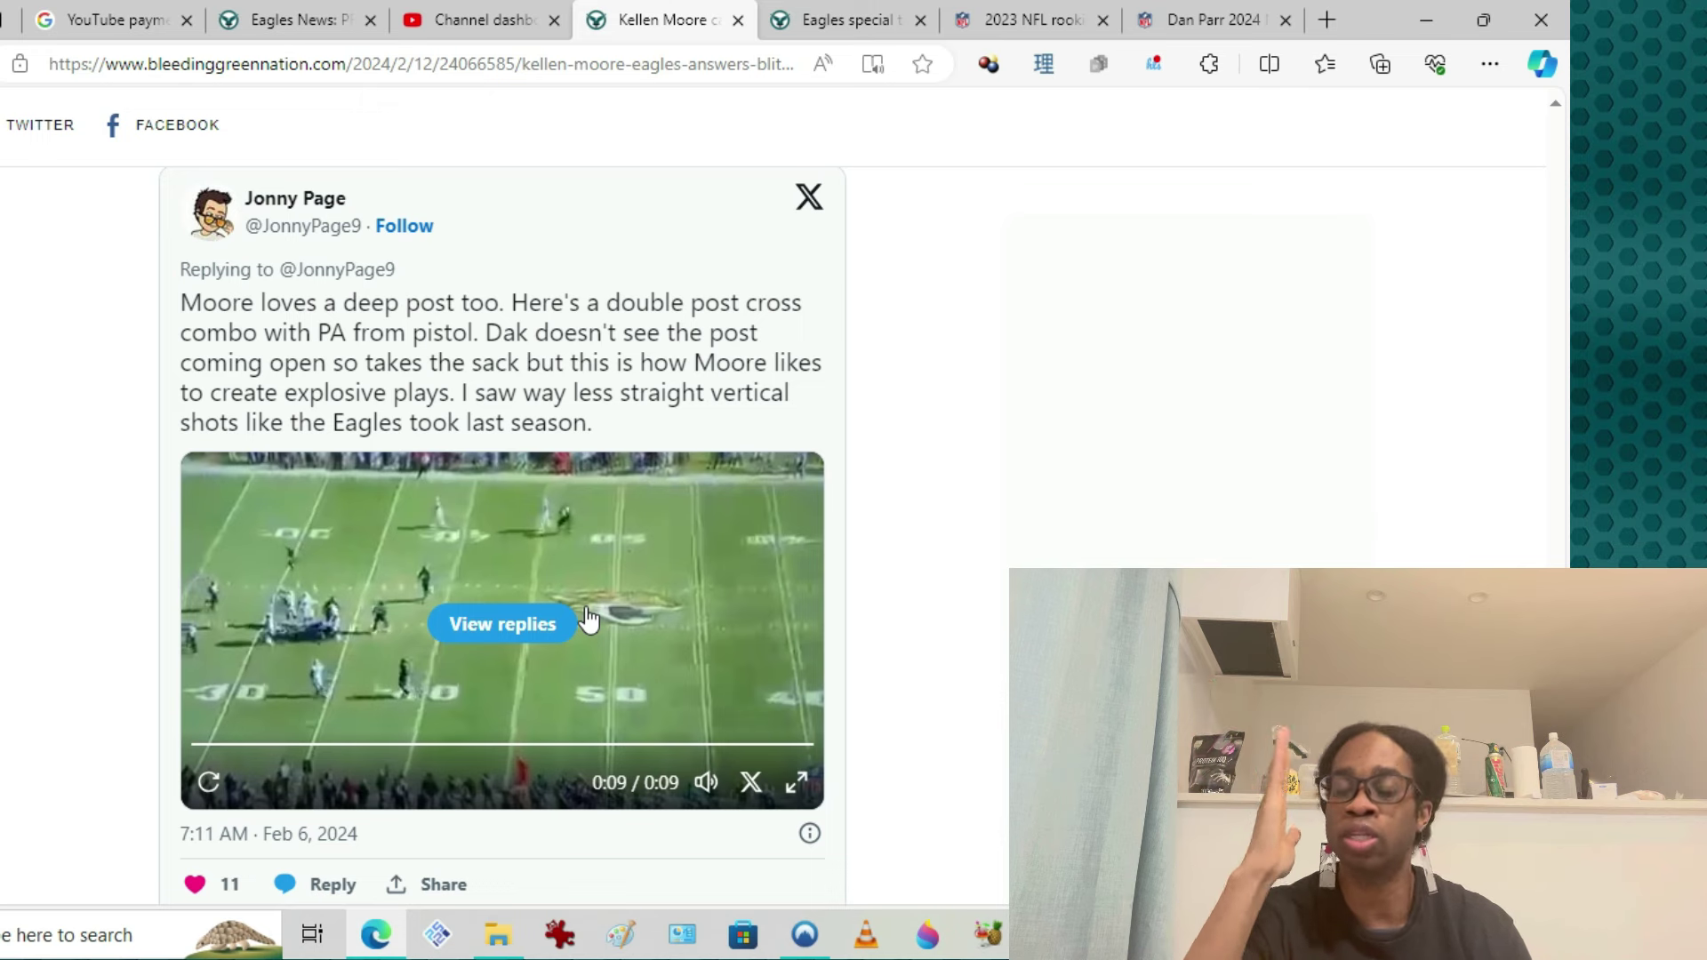
scroll(412, 641, "down", 2)
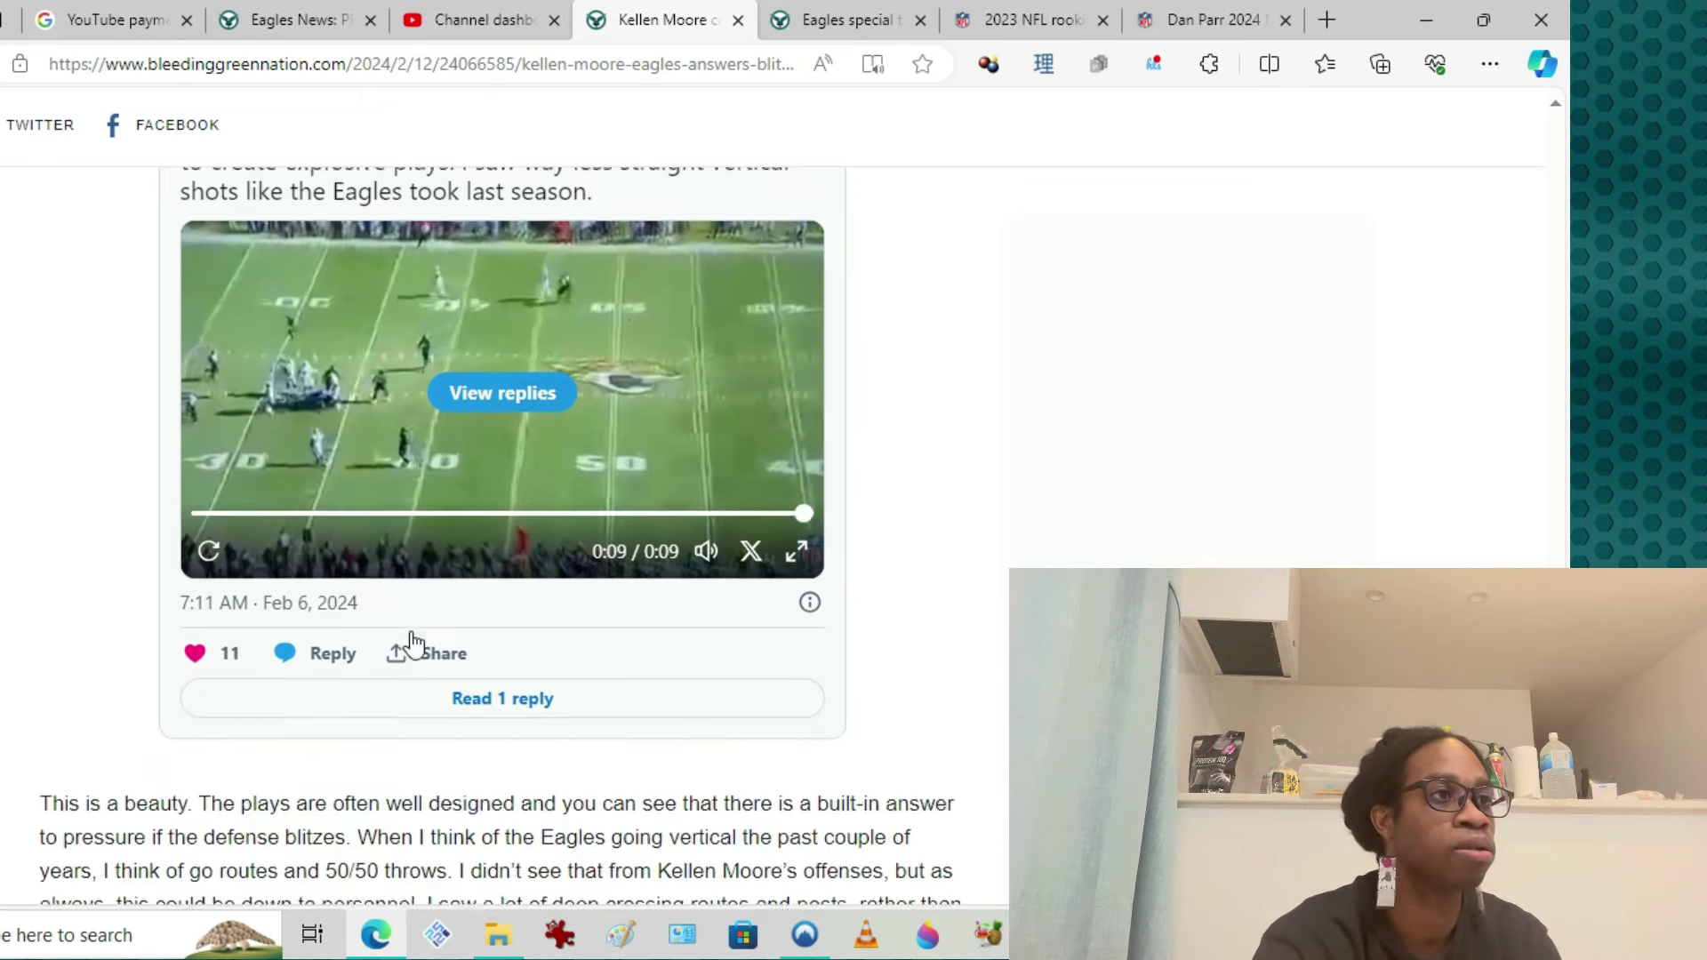
scroll(336, 560, "down", 2)
scroll(331, 560, "down", 1)
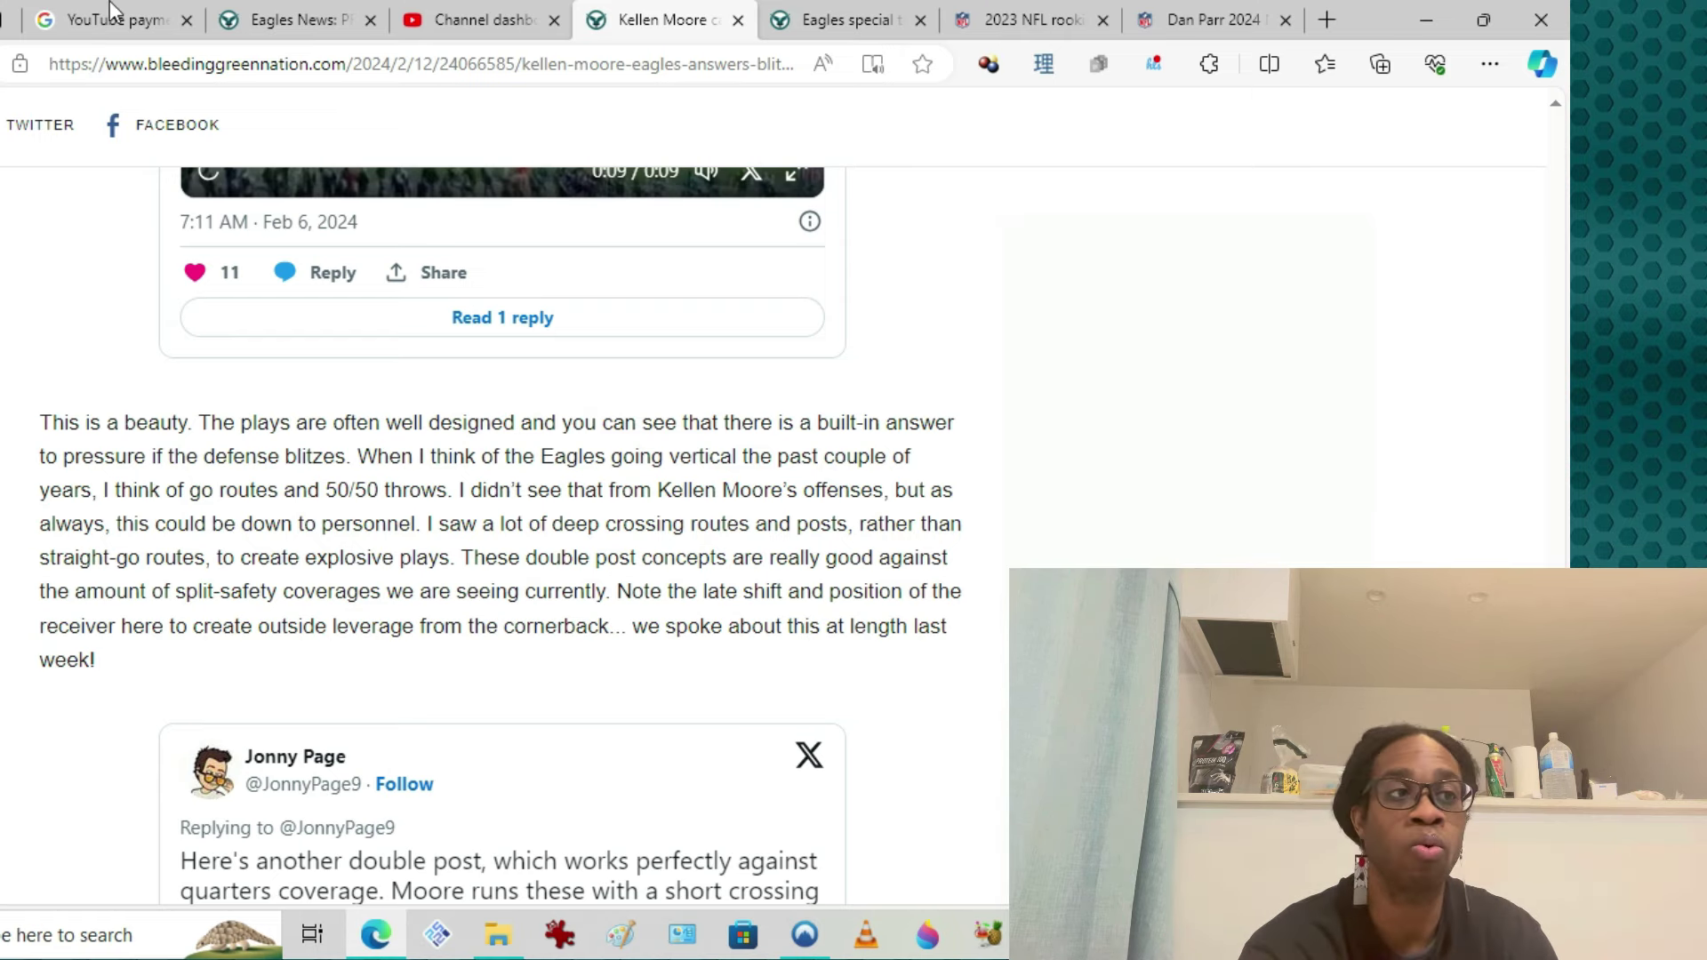
scroll(224, 667, "down", 1)
scroll(530, 427, "down", 2)
scroll(529, 535, "down", 1)
Play the quarters-coverage double-post tweet clip.
left_click(210, 819)
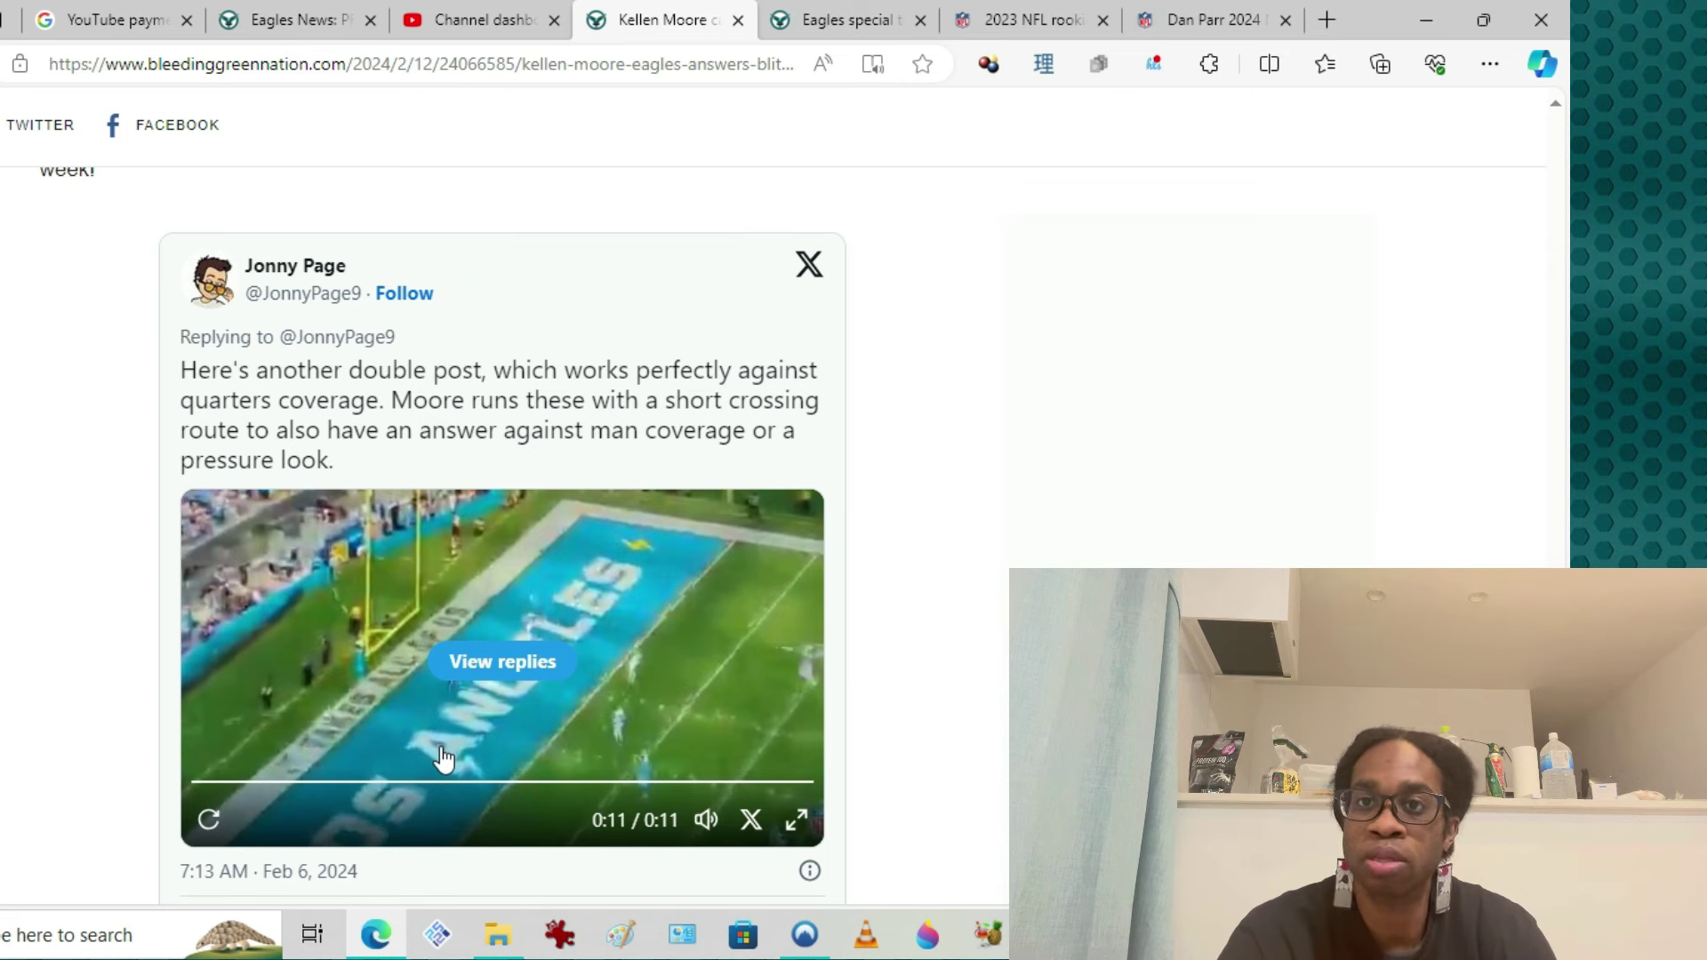
scroll(54, 609, "down", 2)
scroll(47, 587, "down", 2)
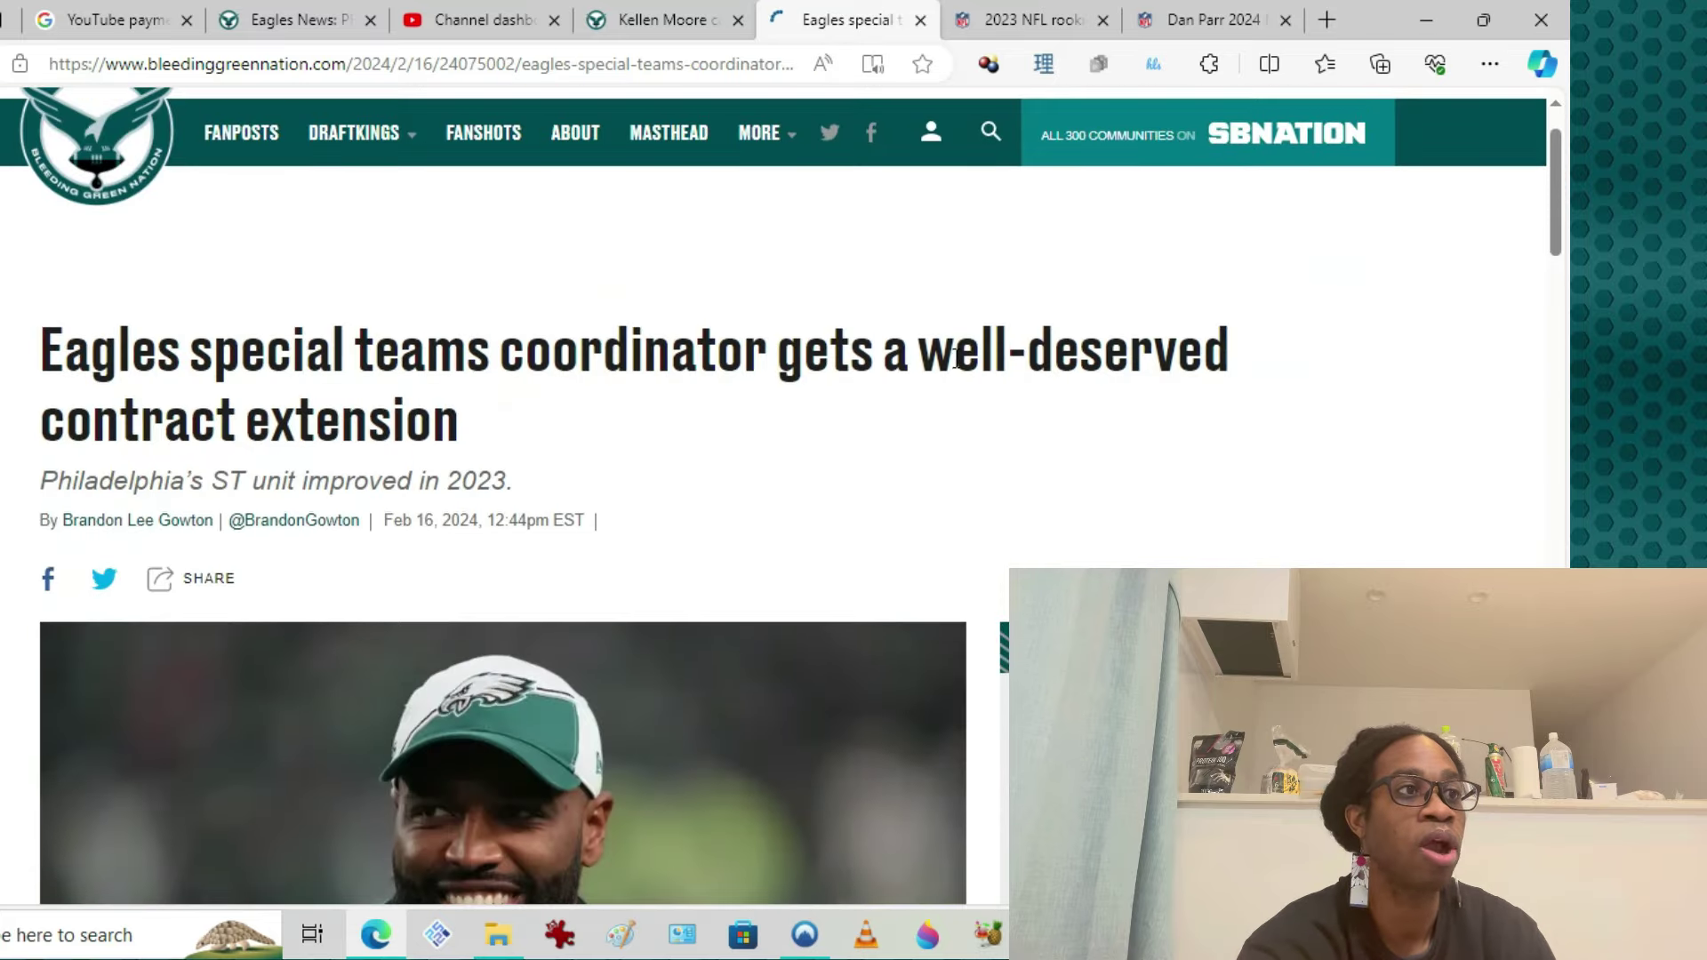
scroll(956, 361, "down", 2)
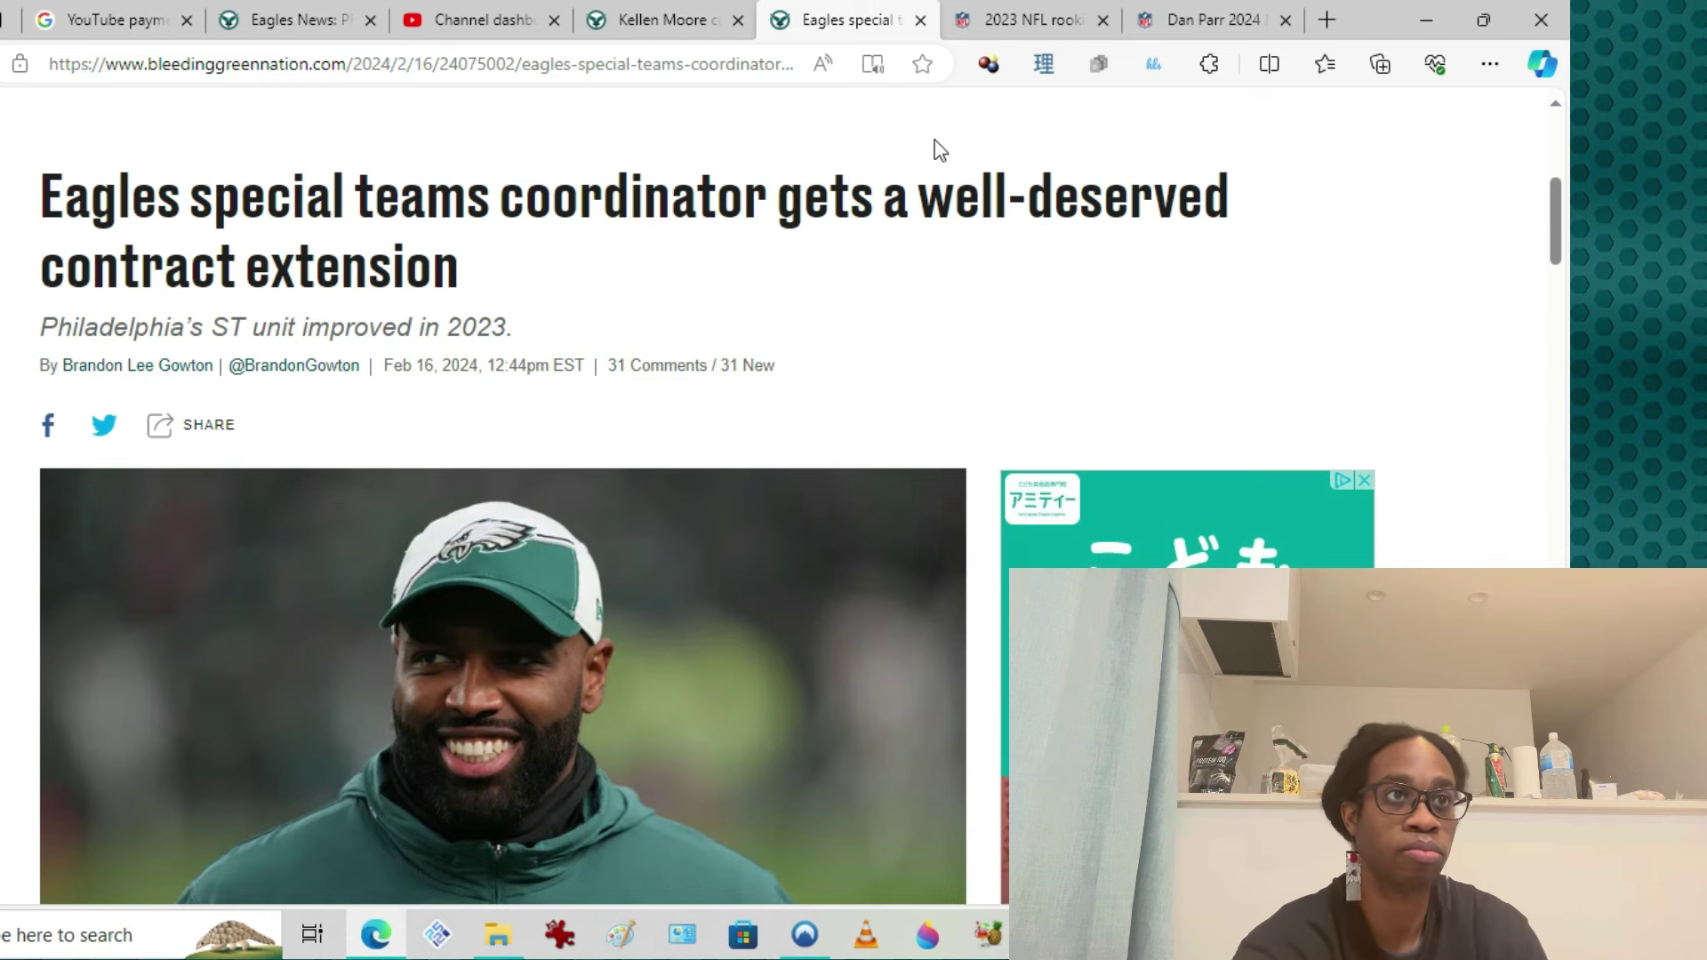
Switch to the NFL.com 2023 rookie grades article to review the Eagles' B- class.
left_click(1014, 19)
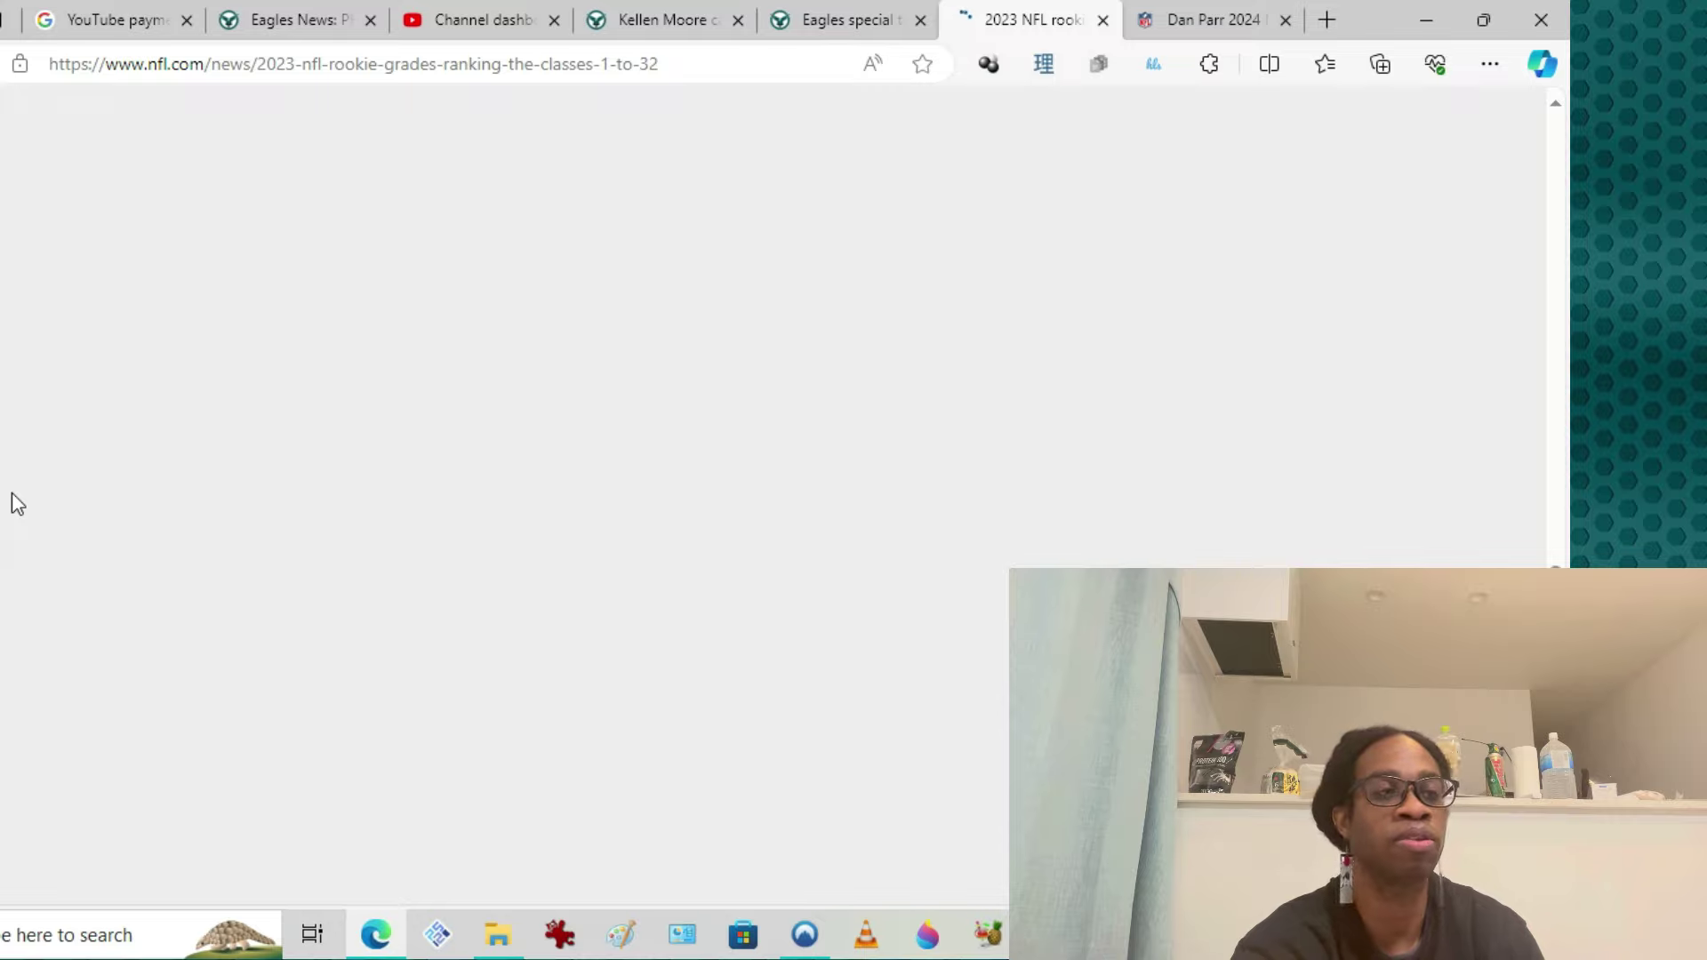
scroll(534, 434, "up", 1)
scroll(538, 453, "up", 5)
scroll(538, 458, "up", 5)
scroll(533, 467, "up", 4)
scroll(529, 476, "up", 5)
scroll(529, 476, "up", 1)
scroll(523, 493, "down", 2)
scroll(523, 494, "down", 4)
scroll(525, 496, "down", 2)
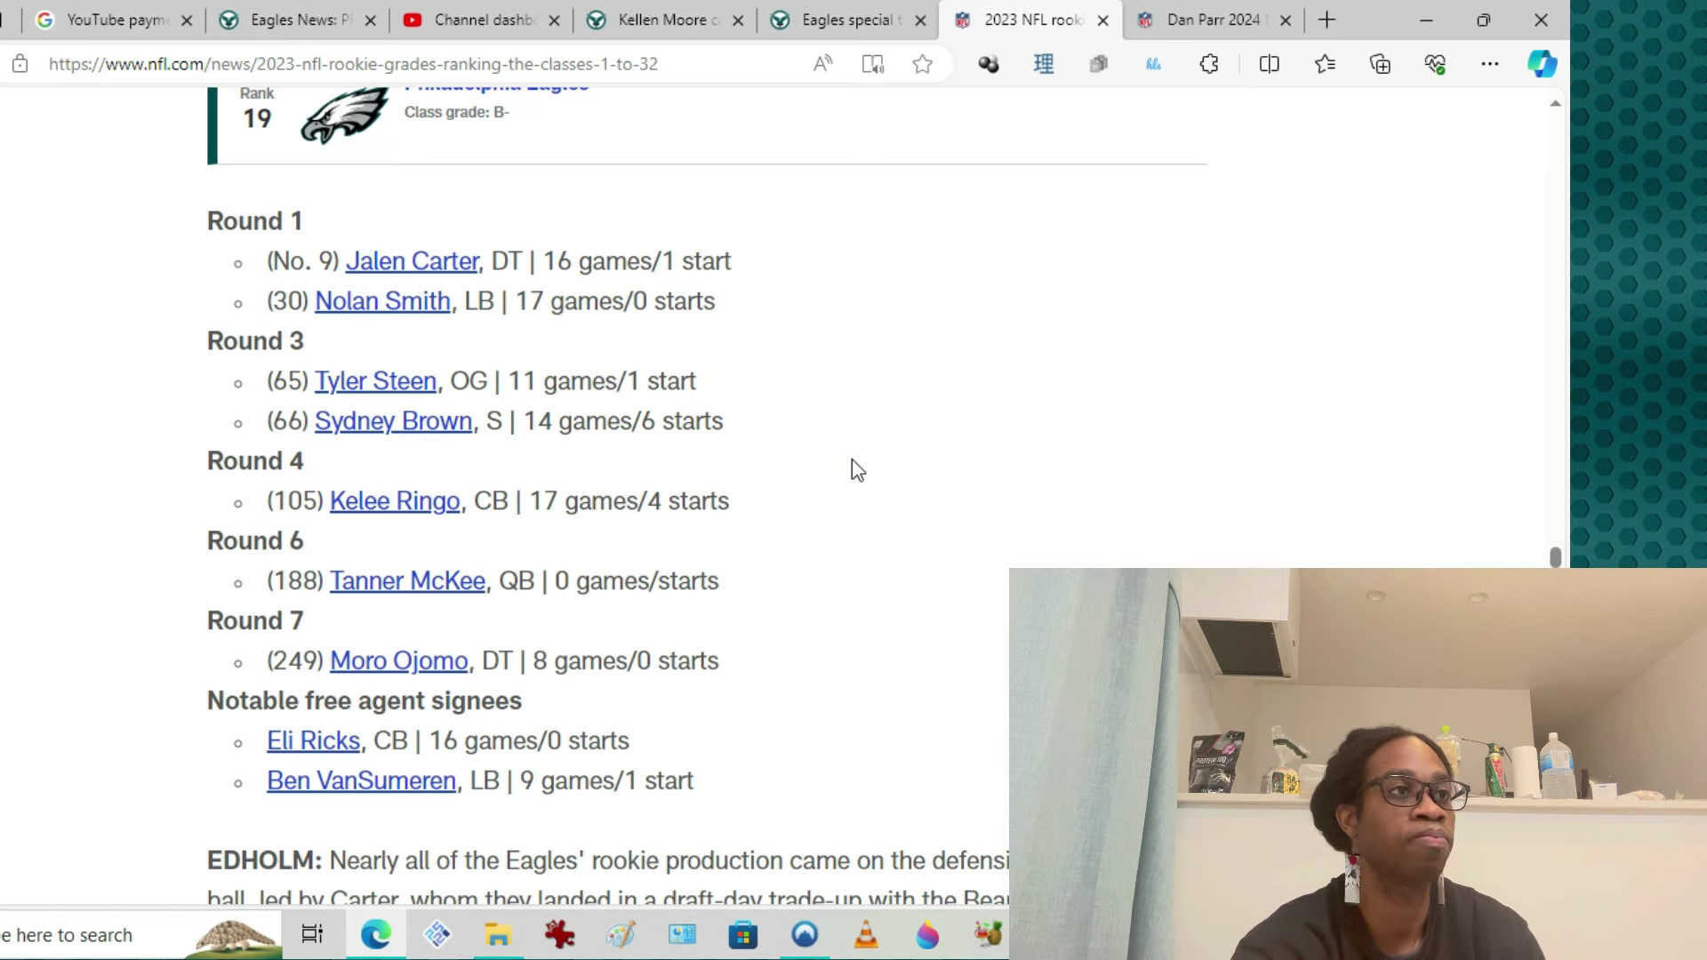
scroll(857, 469, "up", 1)
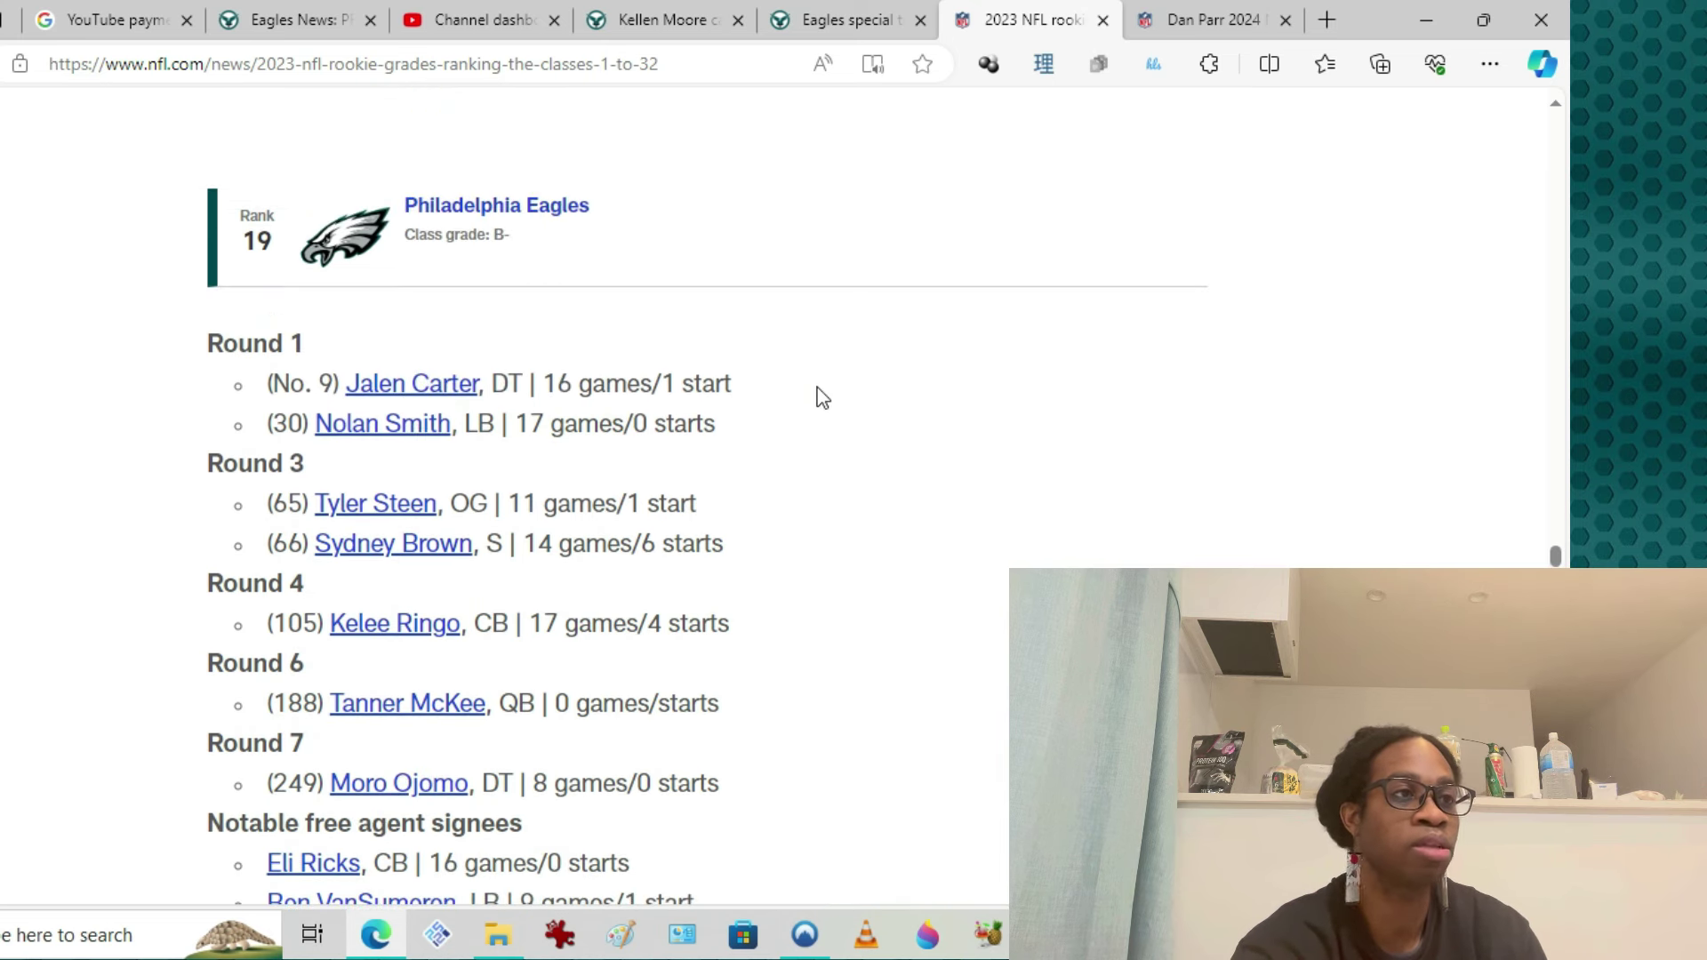
scroll(821, 397, "down", 1)
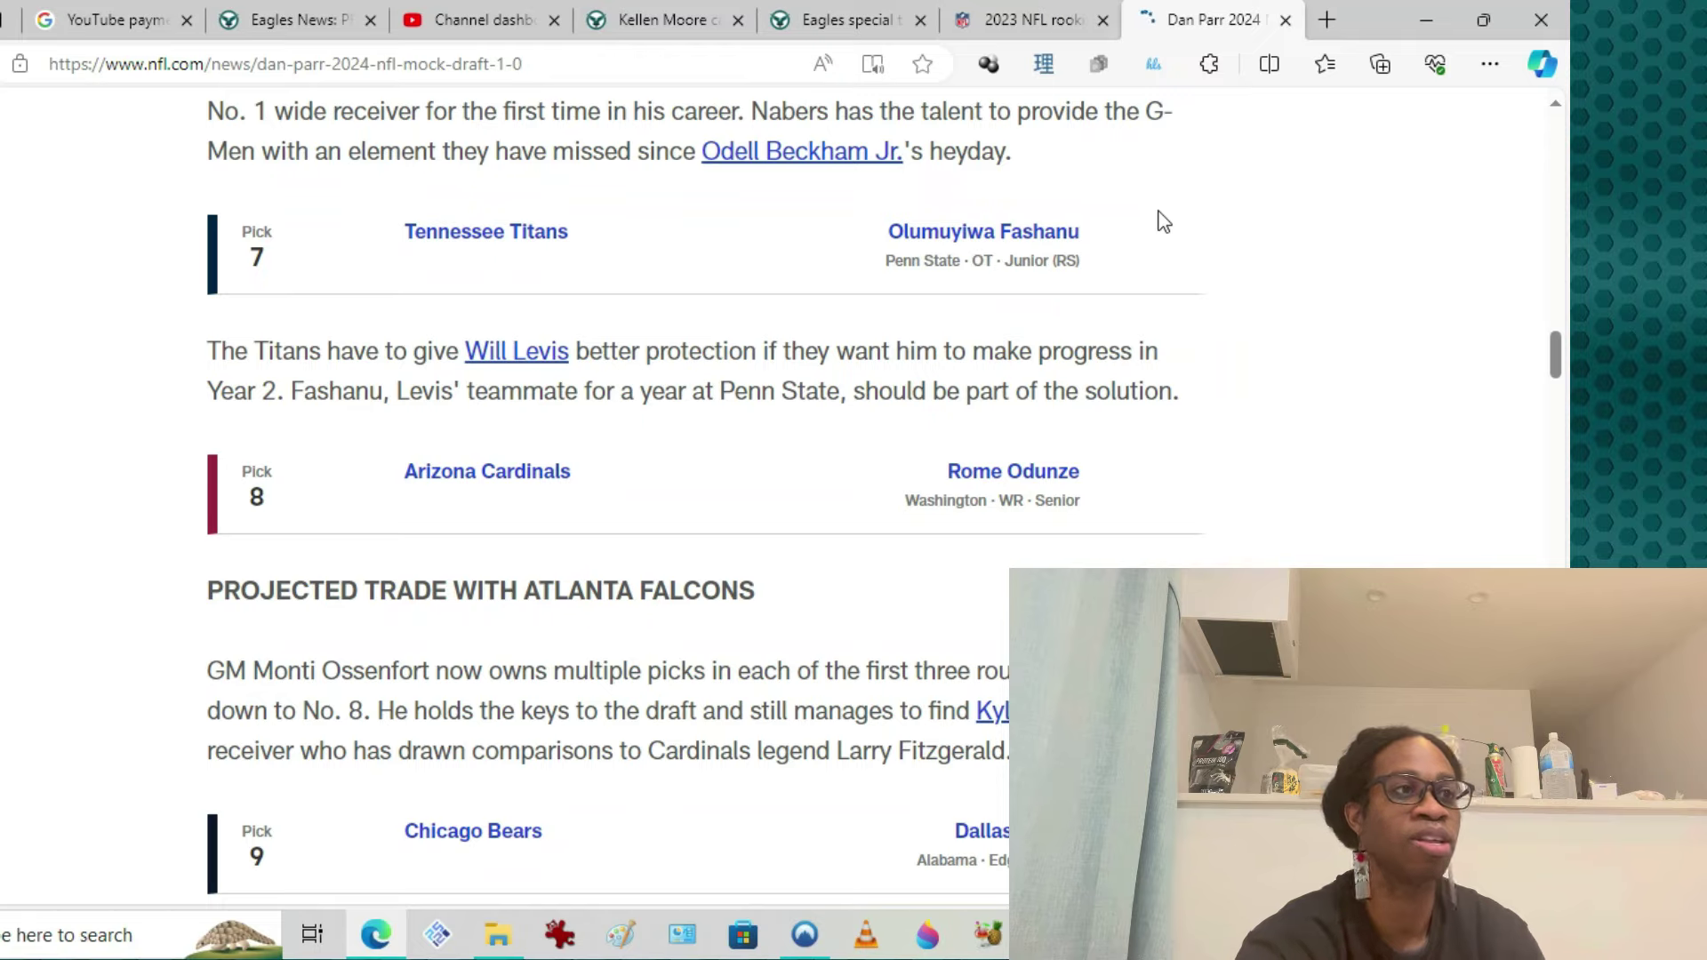
scroll(1347, 419, "down", 5)
scroll(1330, 447, "down", 5)
scroll(1323, 401, "down", 5)
scroll(1323, 392, "down", 4)
scroll(1320, 390, "down", 5)
scroll(1318, 389, "down", 3)
scroll(1318, 387, "down", 2)
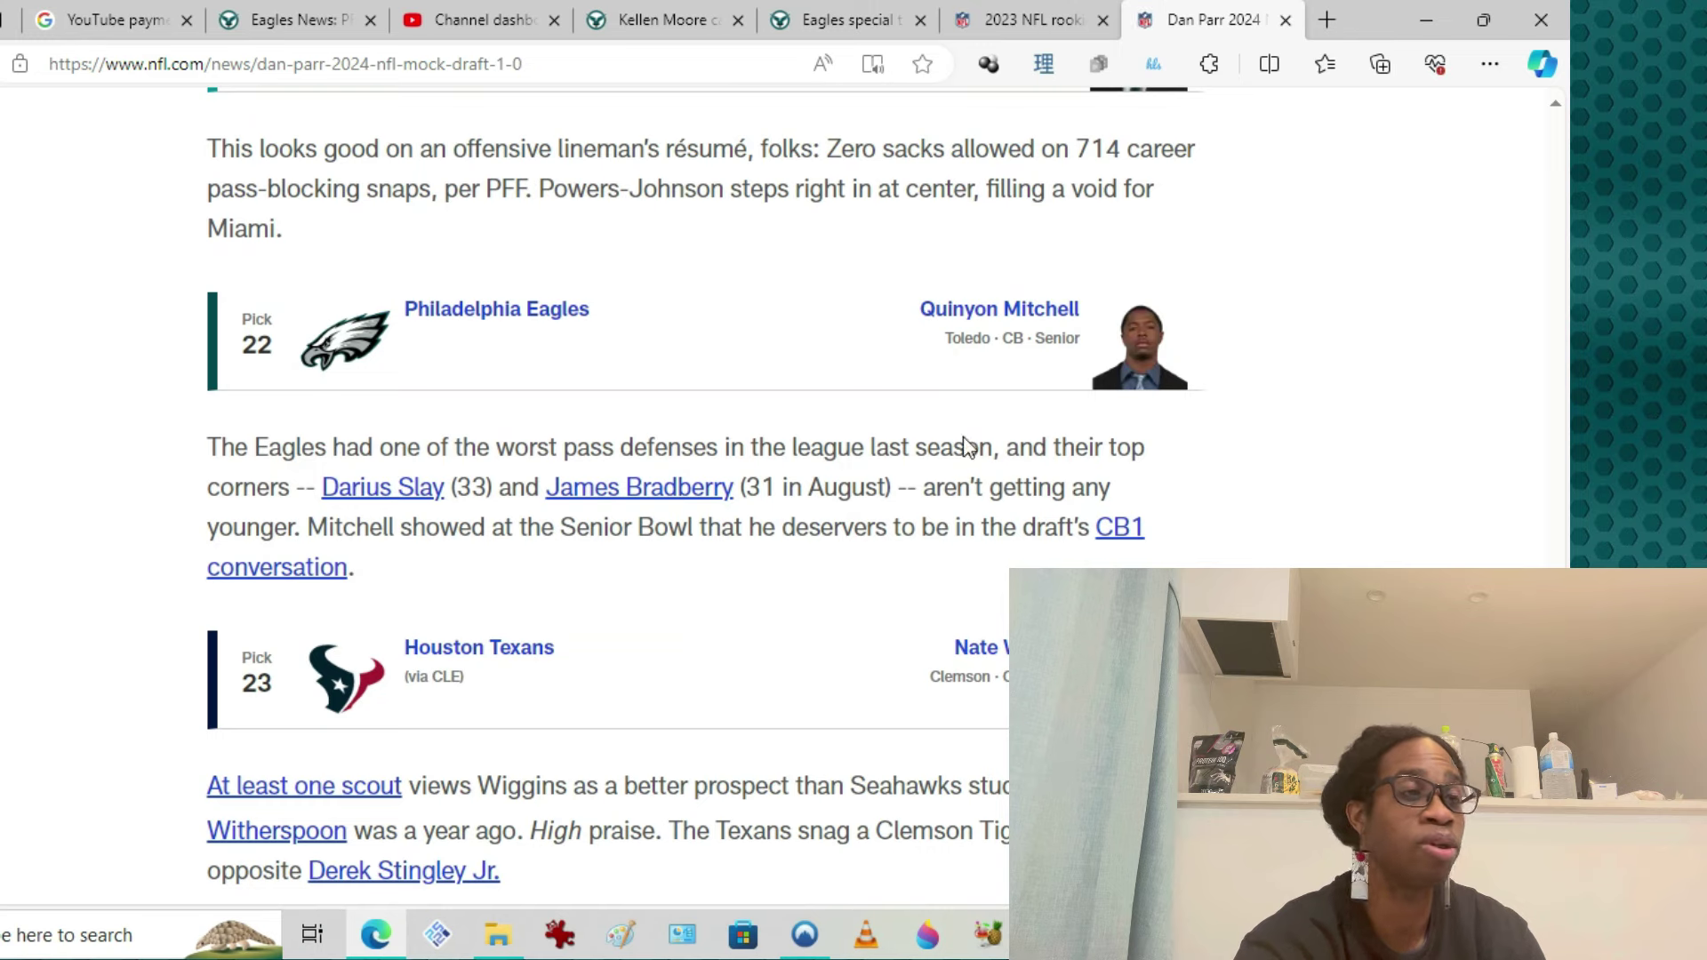